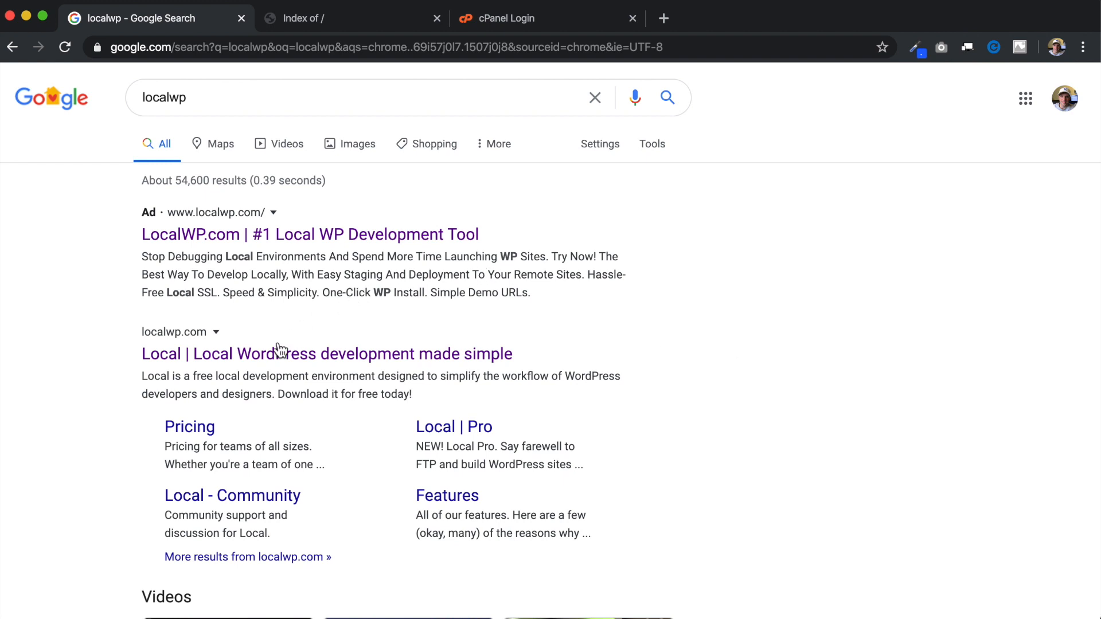
# Open the 'Local | Local WordPress development made simple' result from the localwp search.
pyautogui.click(310, 360)
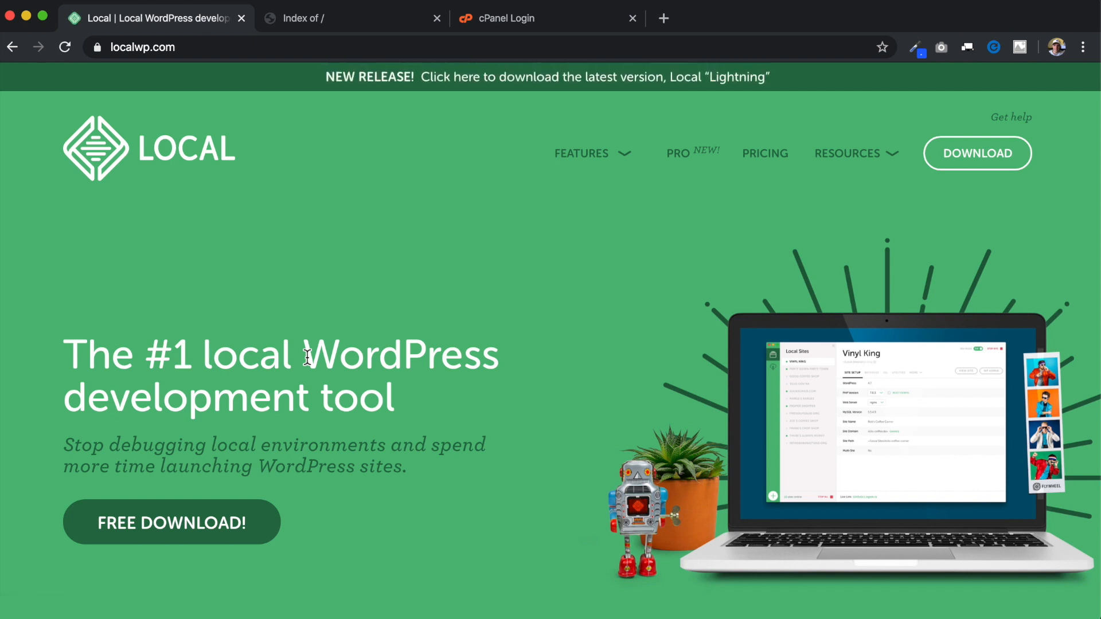
# Start Local's free download and choose Mac as the platform.
pyautogui.scroll(-3, 307, 356)
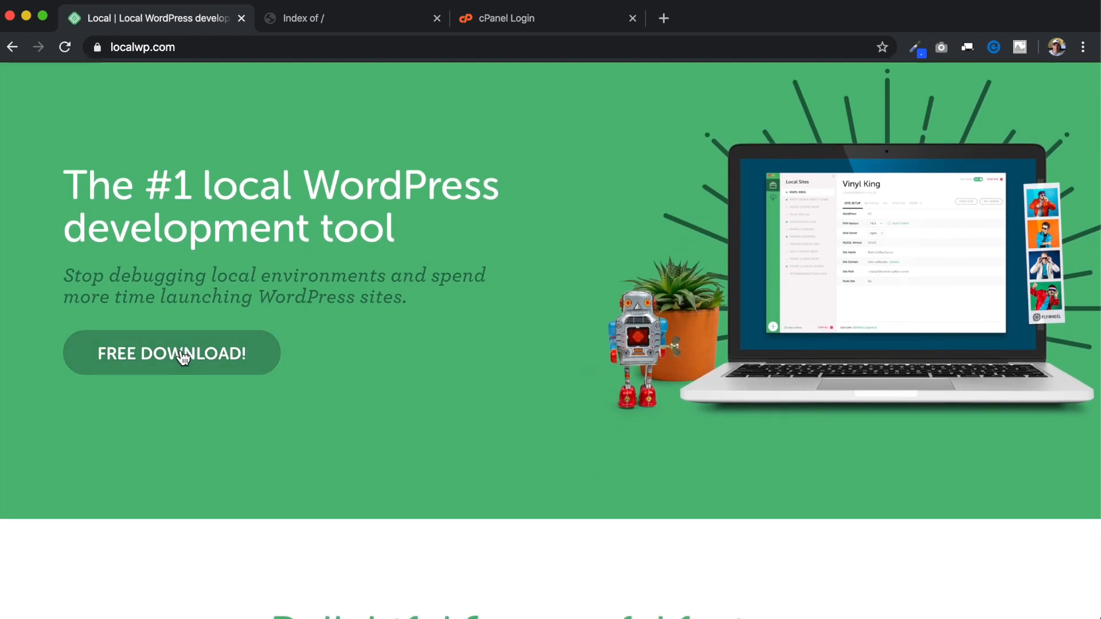
pyautogui.click(182, 359)
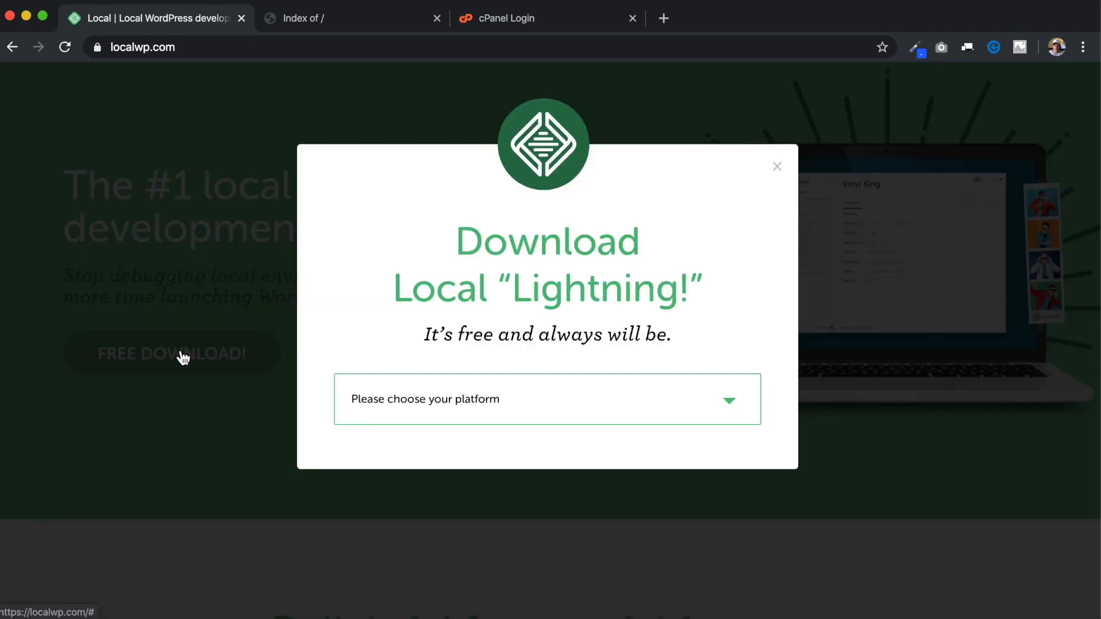
pyautogui.click(719, 418)
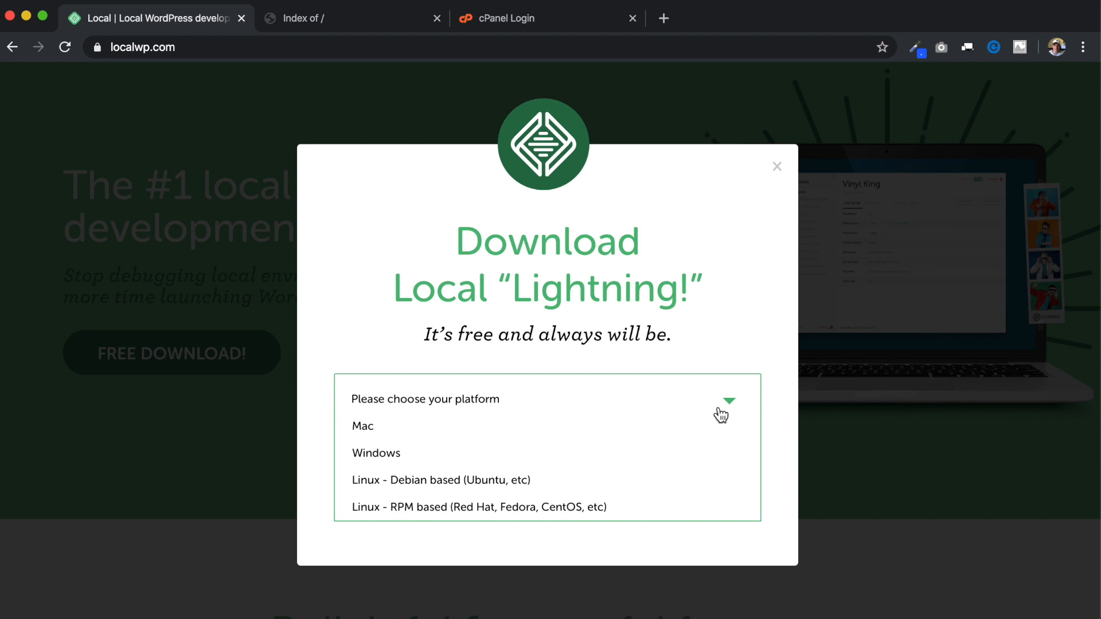
pyautogui.click(595, 434)
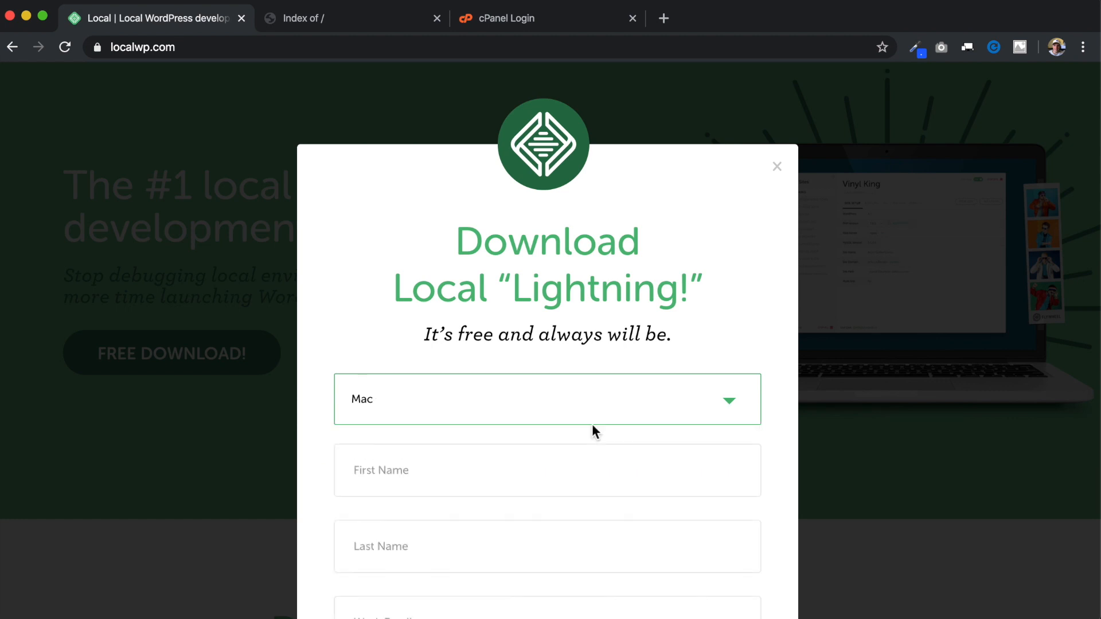
pyautogui.scroll(-5, 593, 430)
# Fill in first name, last name and work e-mail, and submit to get local-5-2-8-mac.dmg.
pyautogui.click(559, 258)
pyautogui.write('Drew')
pyautogui.click(489, 312)
pyautogui.write('Ryan')
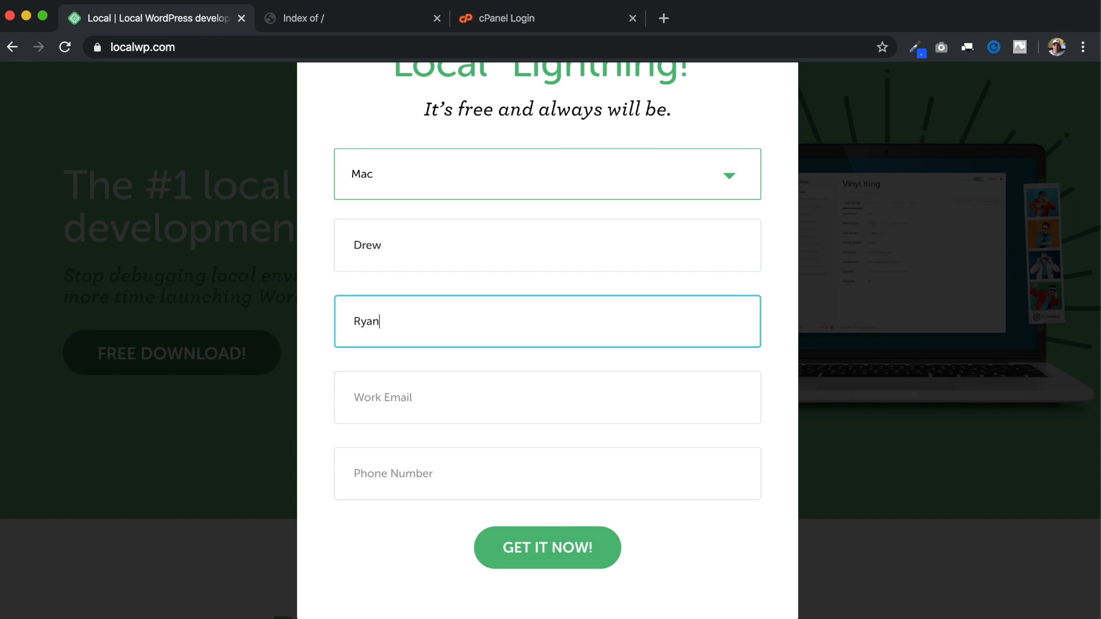
pyautogui.click(407, 384)
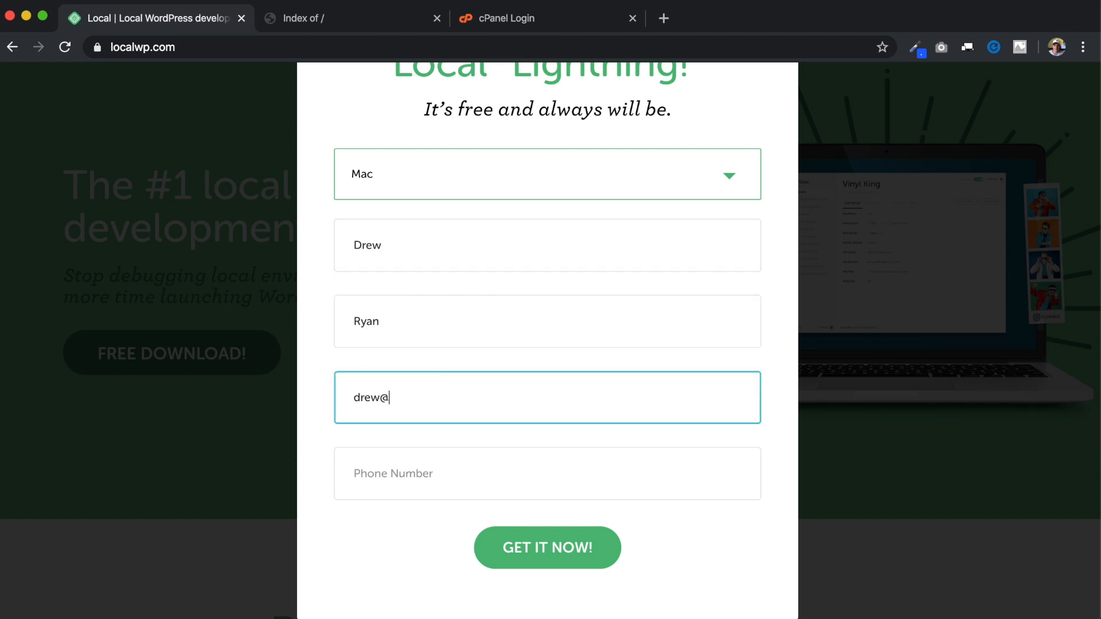
pyautogui.click(543, 549)
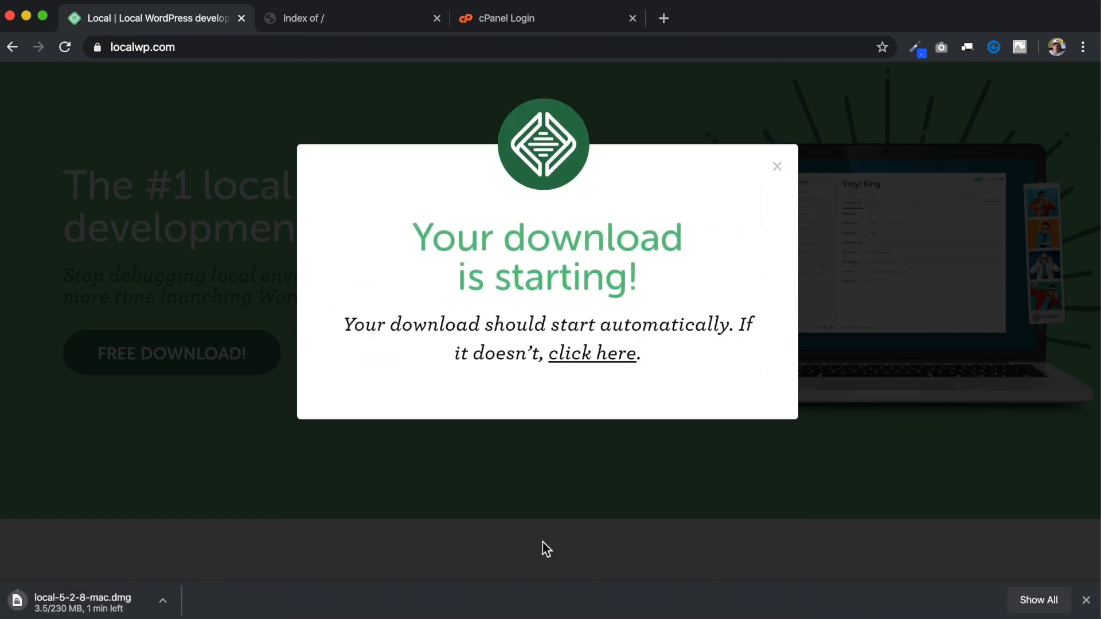
pyautogui.click(1087, 602)
# Open the Local disk image from Downloads and copy Local into Applications.
pyautogui.moveTo(1078, 613)
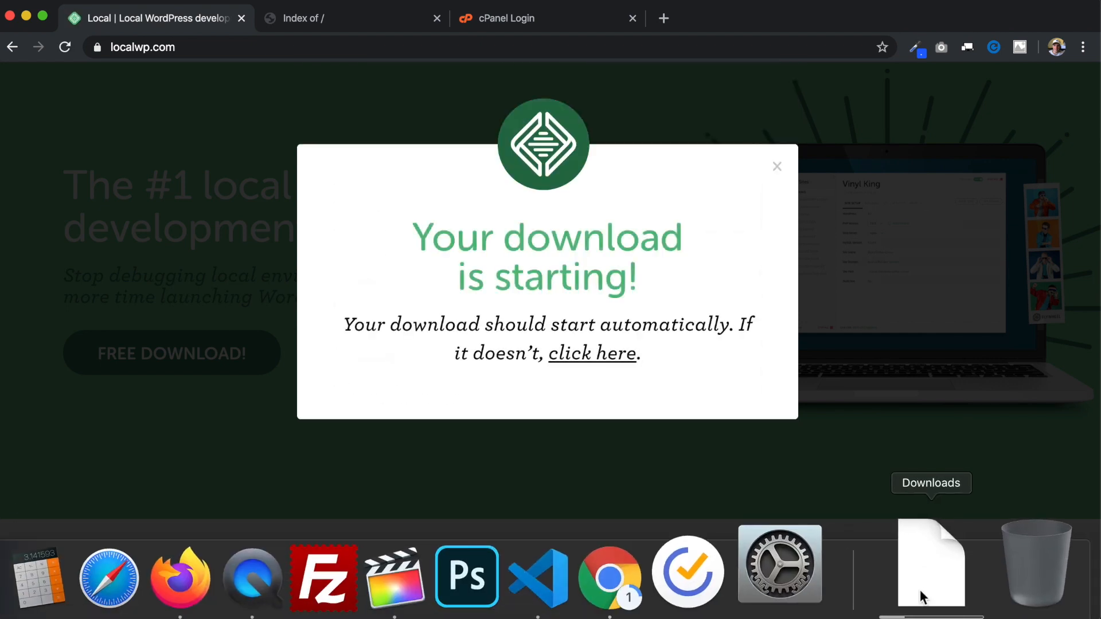
pyautogui.click(925, 592)
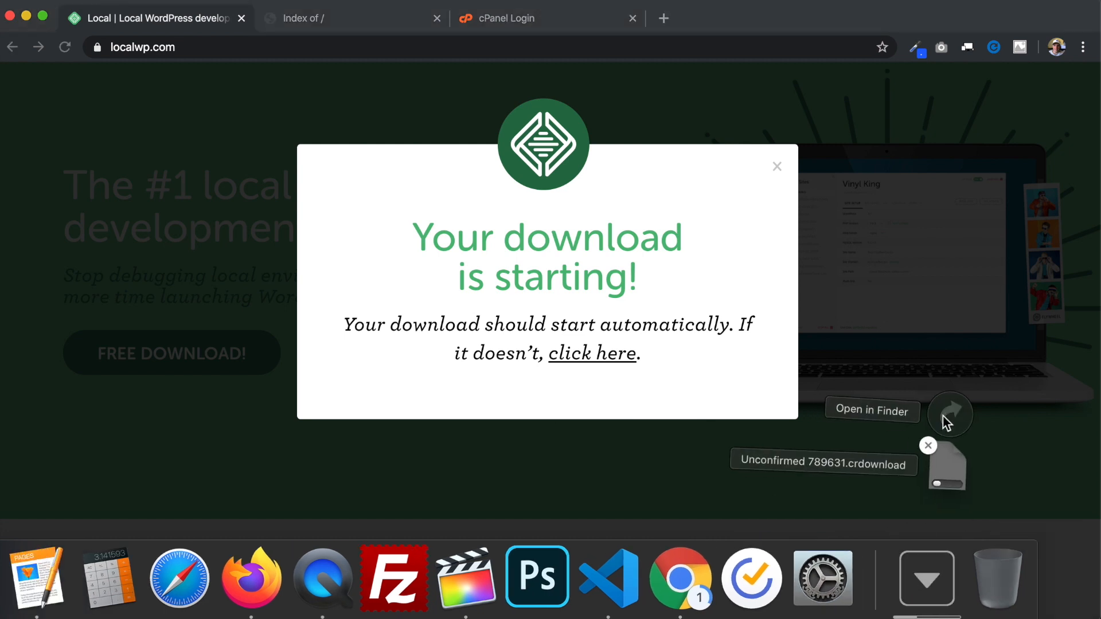
pyautogui.click(942, 419)
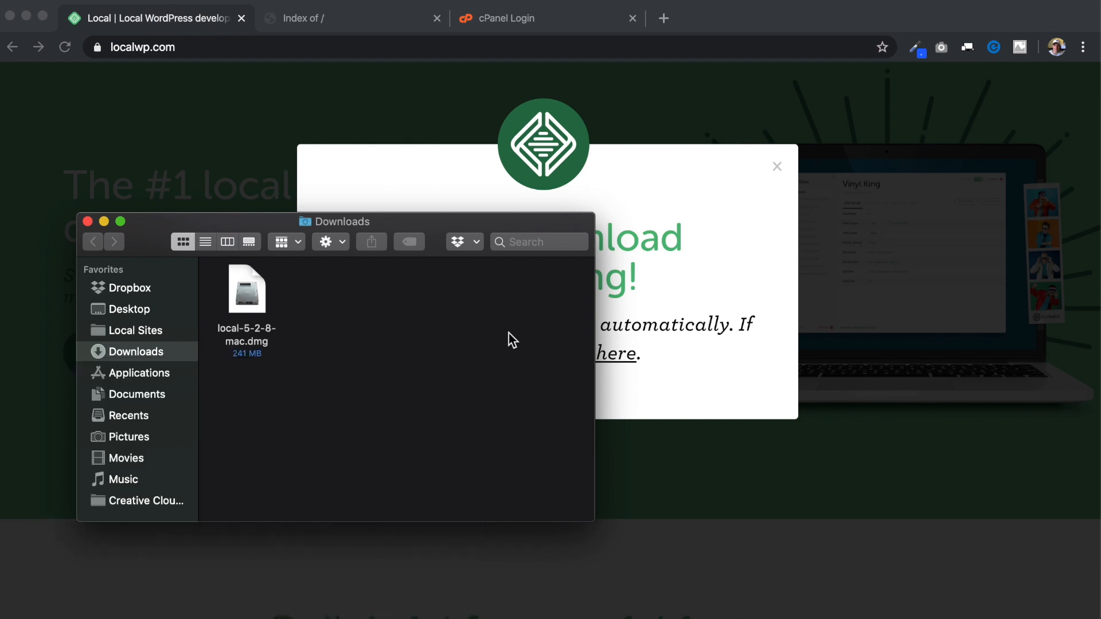
pyautogui.doubleClick(247, 295)
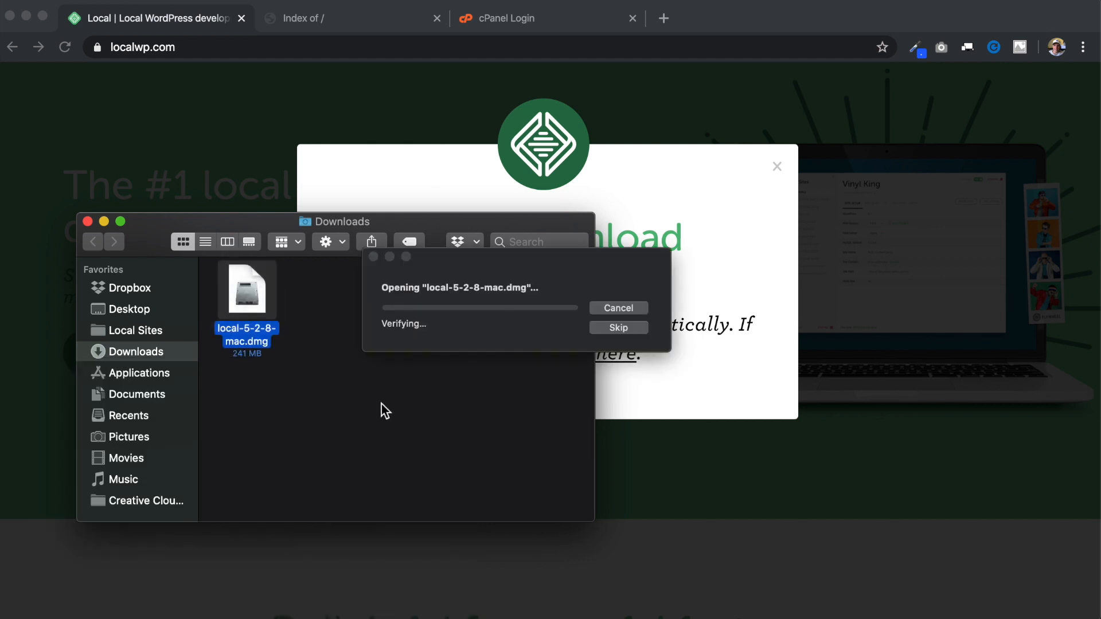
pyautogui.moveTo(273, 227); pyautogui.dragTo(18, 303)
pyautogui.moveTo(555, 161); pyautogui.dragTo(612, 136)
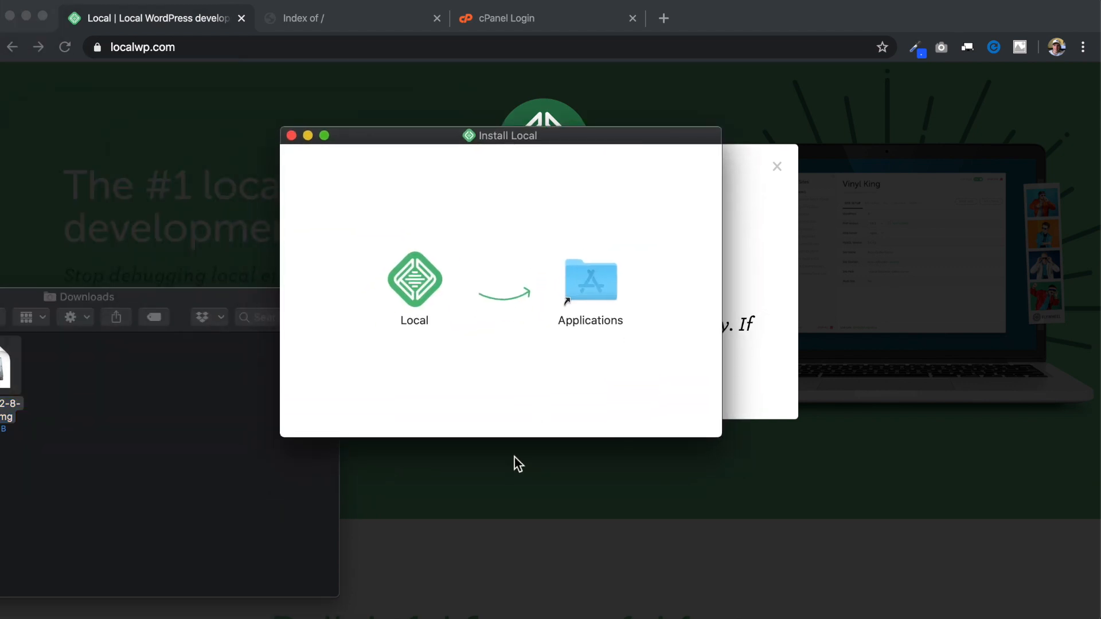
pyautogui.moveTo(407, 267); pyautogui.dragTo(593, 270)
# Launch Local from Applications, confirming it may open despite being downloaded.
pyautogui.doubleClick(604, 264)
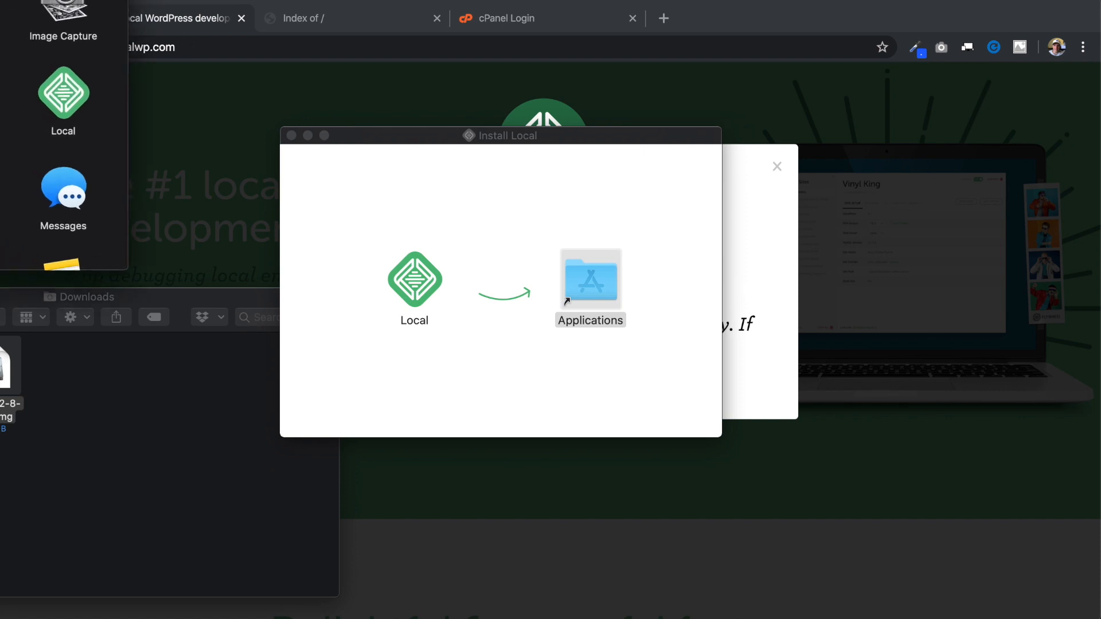
pyautogui.click(69, 103)
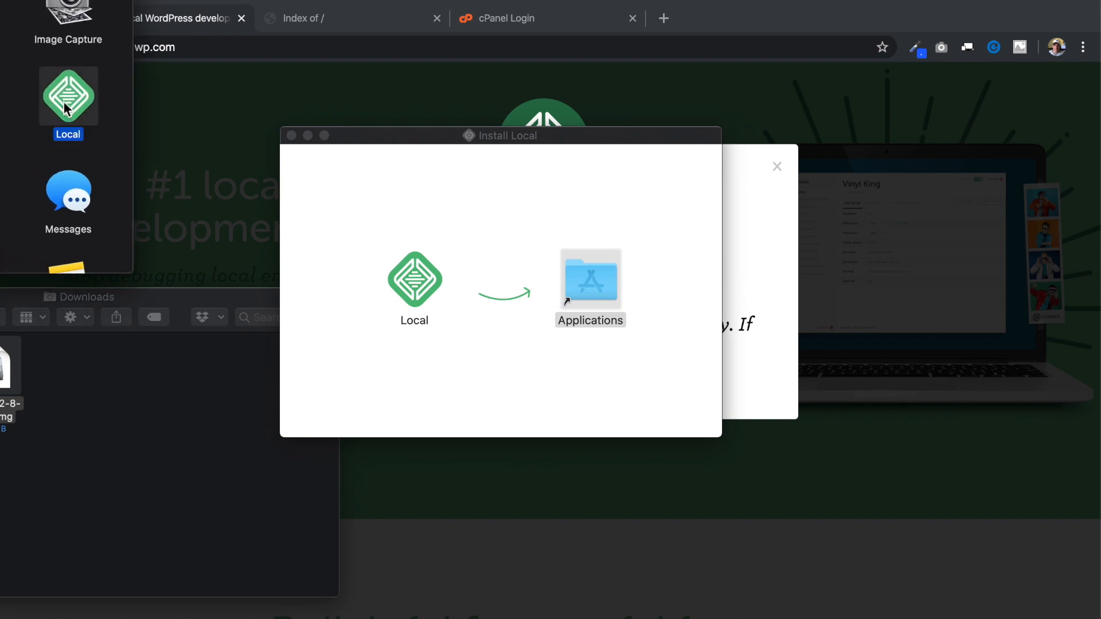
pyautogui.doubleClick(68, 107)
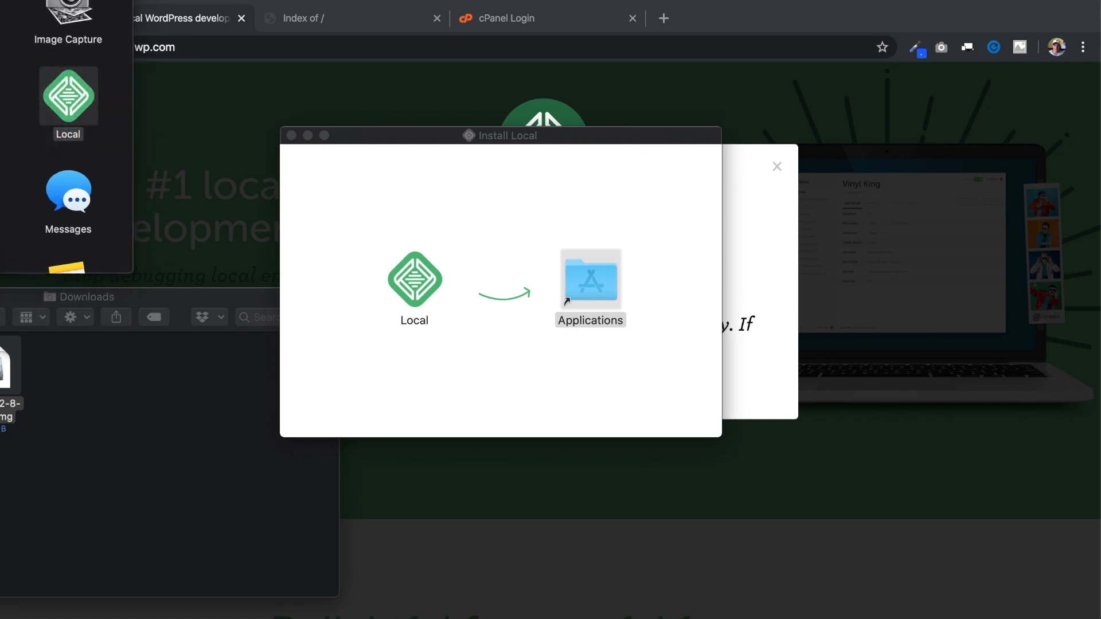
pyautogui.click(653, 264)
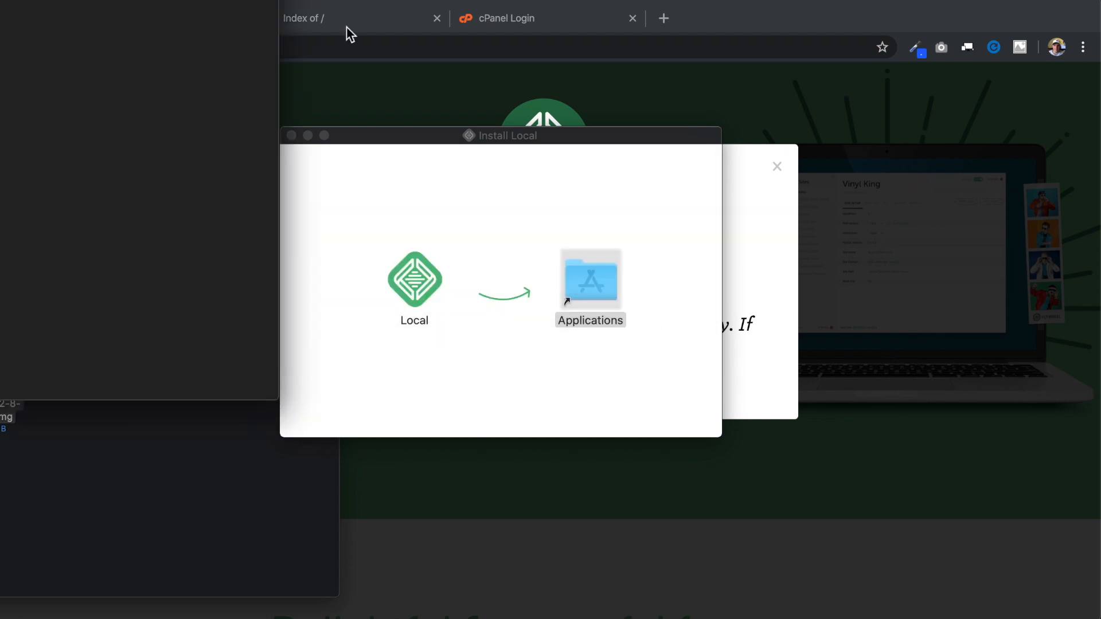
pyautogui.moveTo(395, 80); pyautogui.dragTo(469, 66)
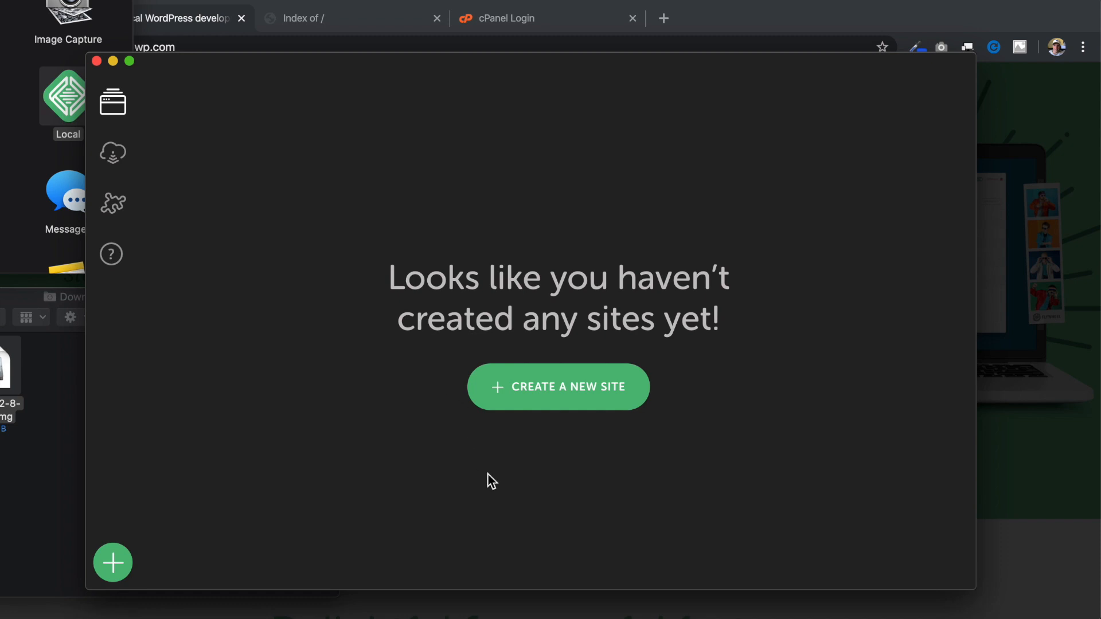
# Name the new site Drewhost and keep the Preferred environment.
pyautogui.click(570, 401)
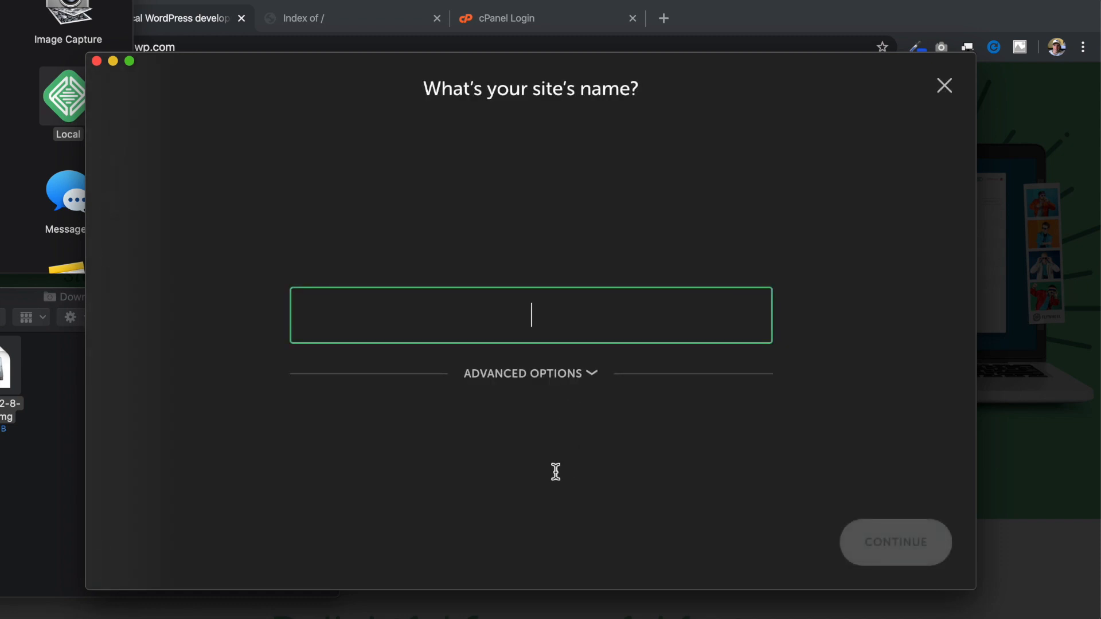
pyautogui.write('Drewhost')
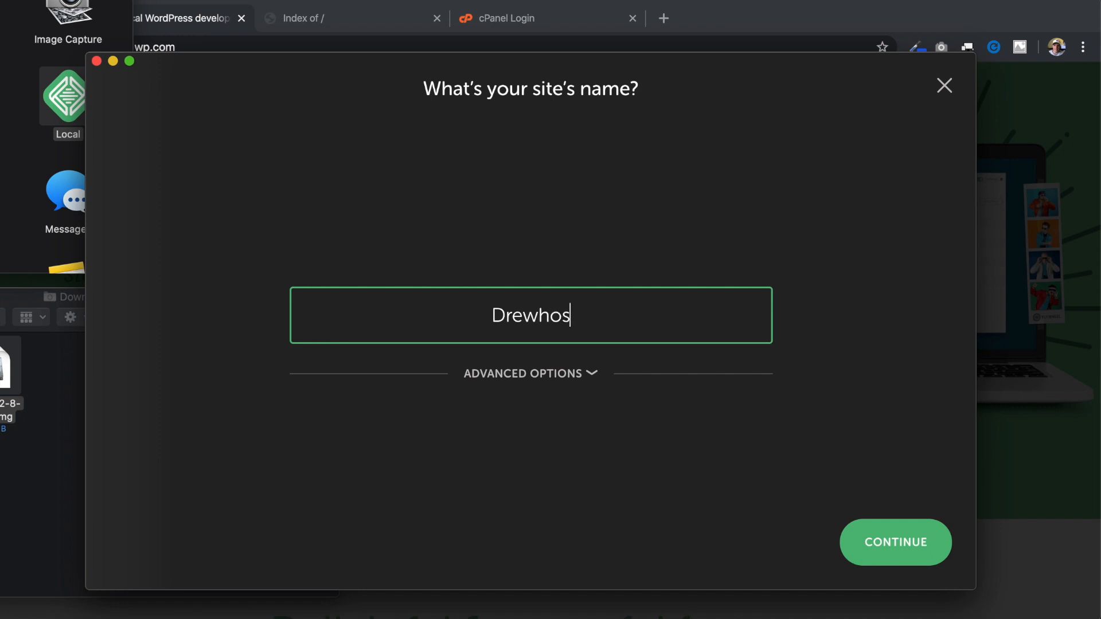
pyautogui.click(584, 378)
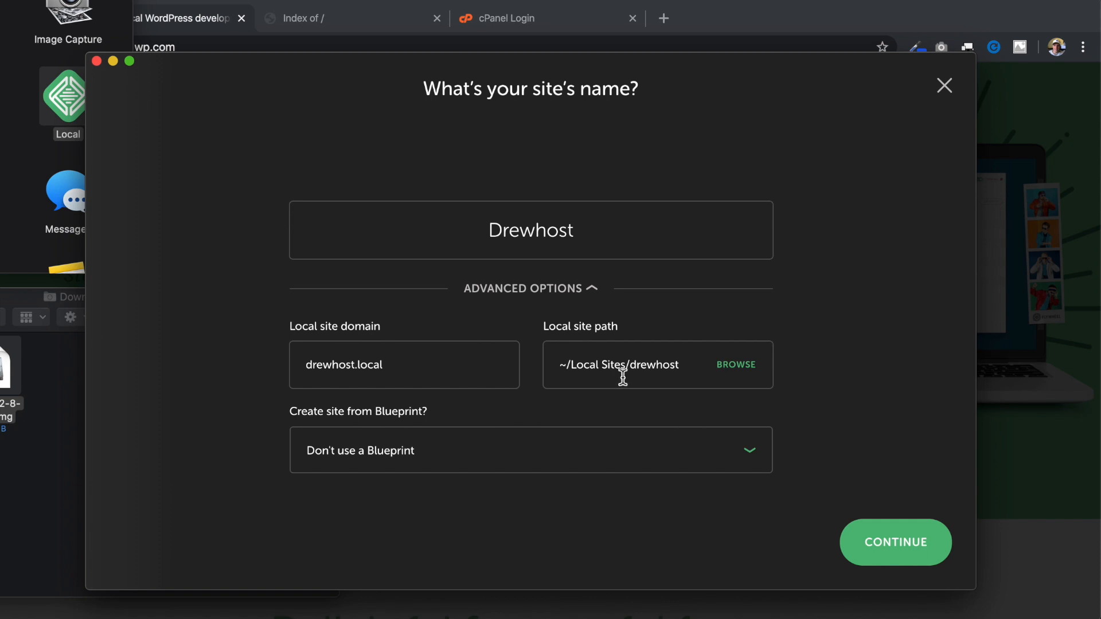
pyautogui.click(593, 288)
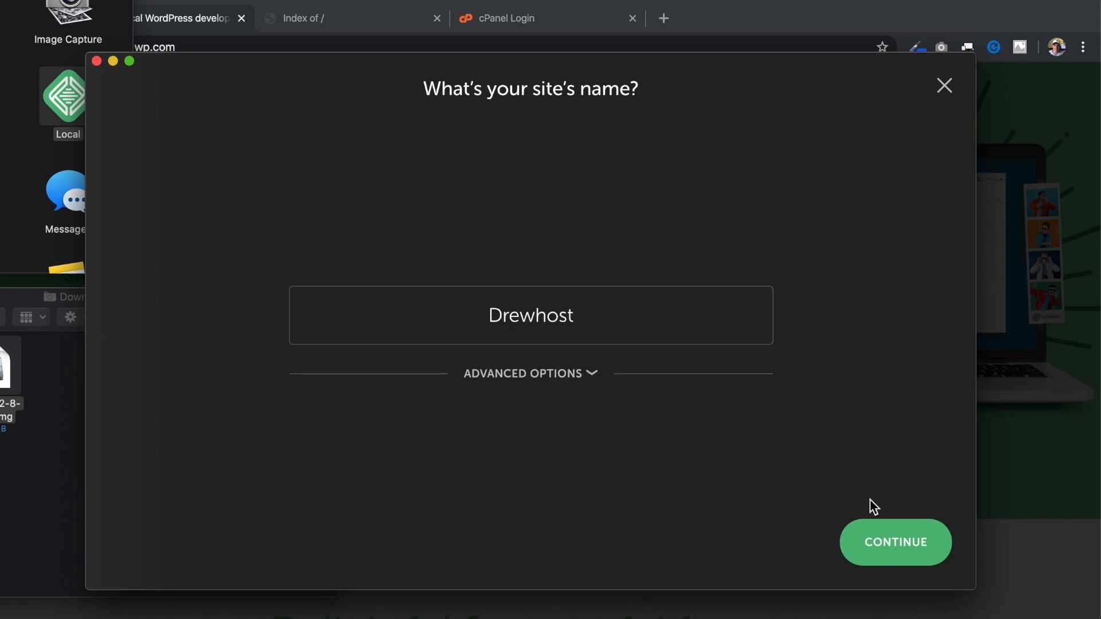
pyautogui.click(902, 546)
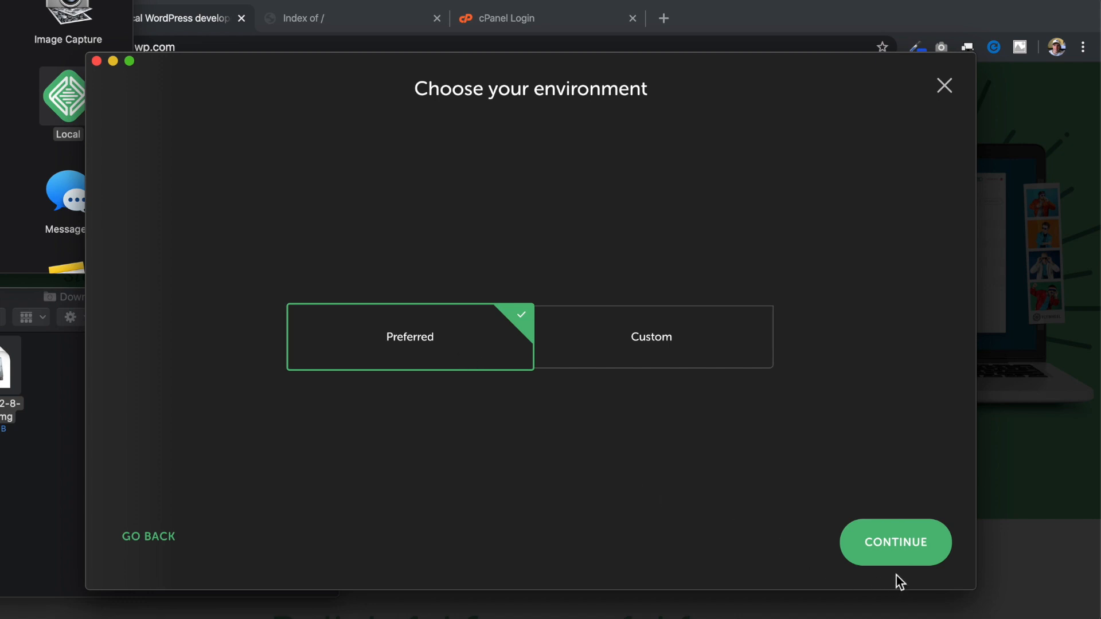
pyautogui.click(898, 551)
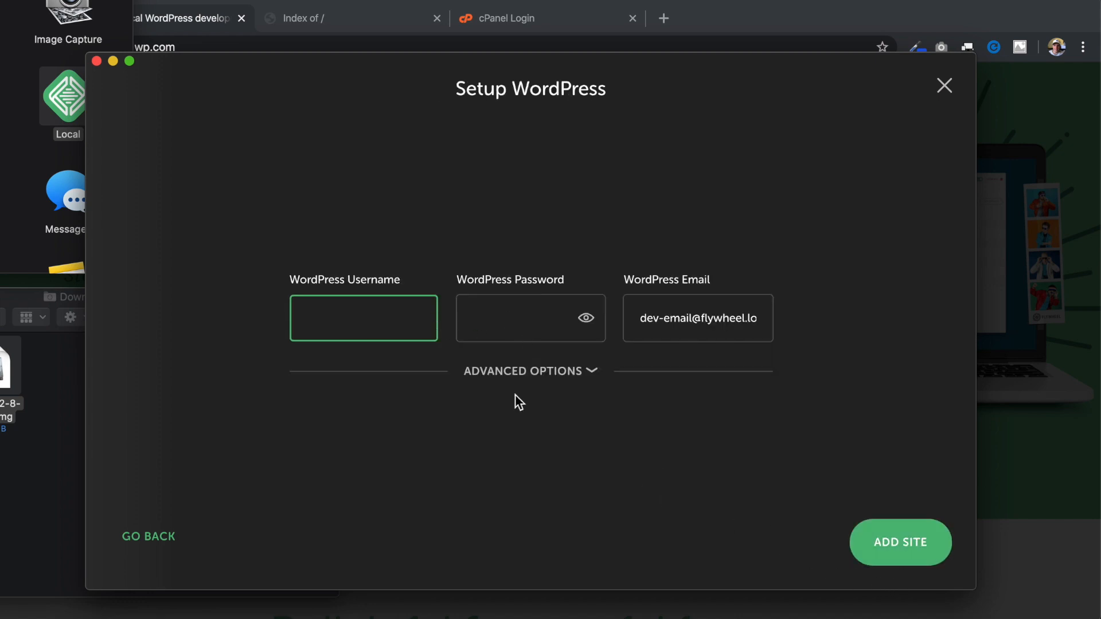
# Enter the WordPress admin username, password and e-mail, then add the site.
pyautogui.write('drew')
pyautogui.click(502, 336)
pyautogui.click(666, 332)
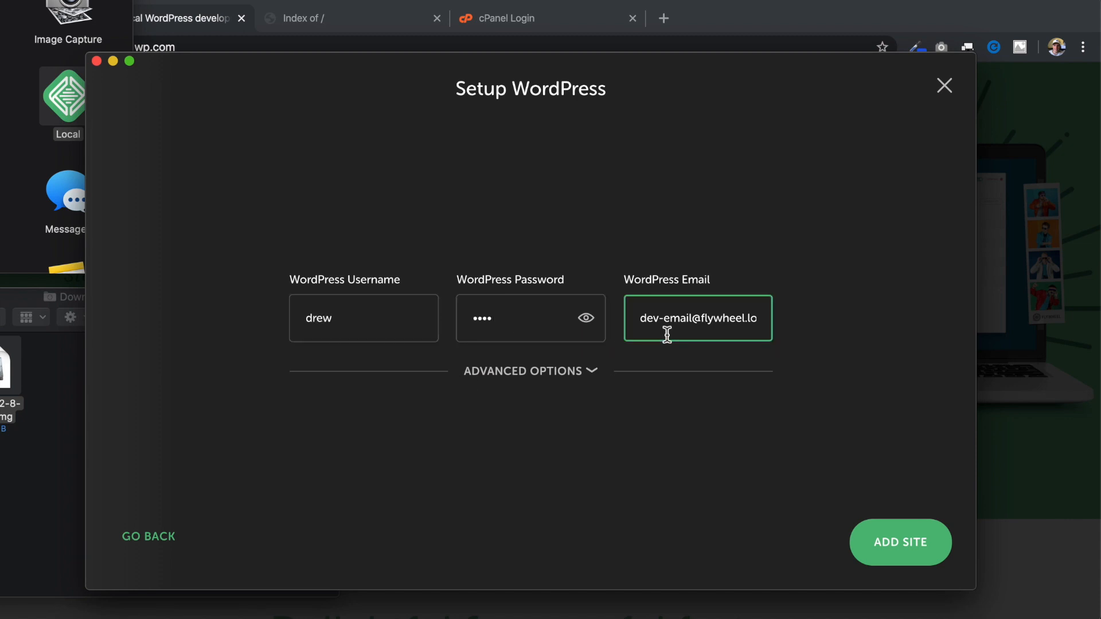
pyautogui.press('super+a')
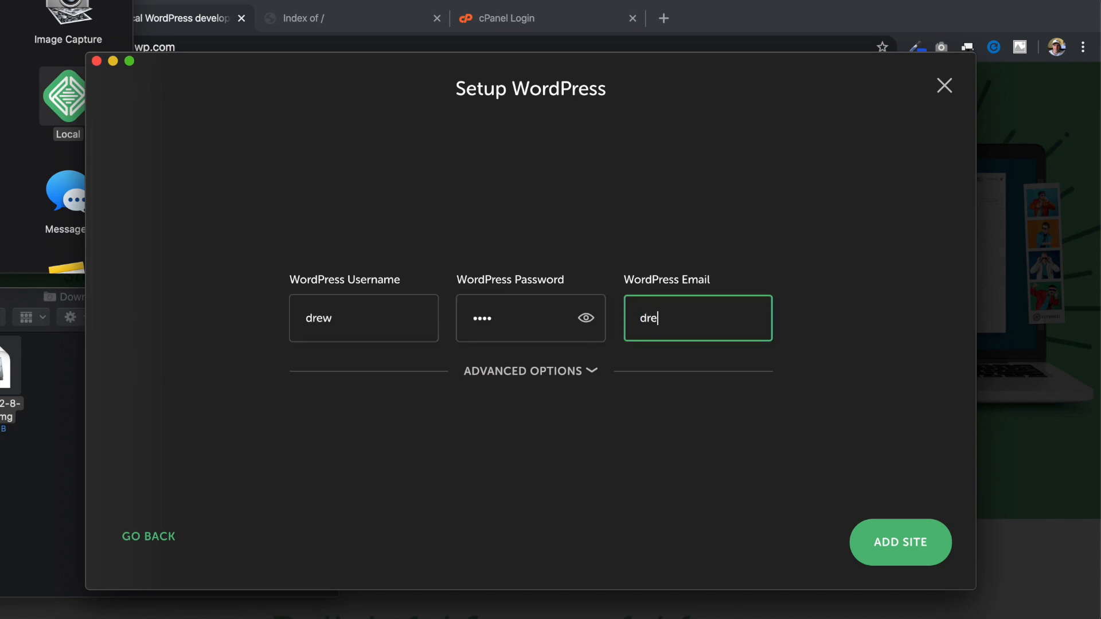
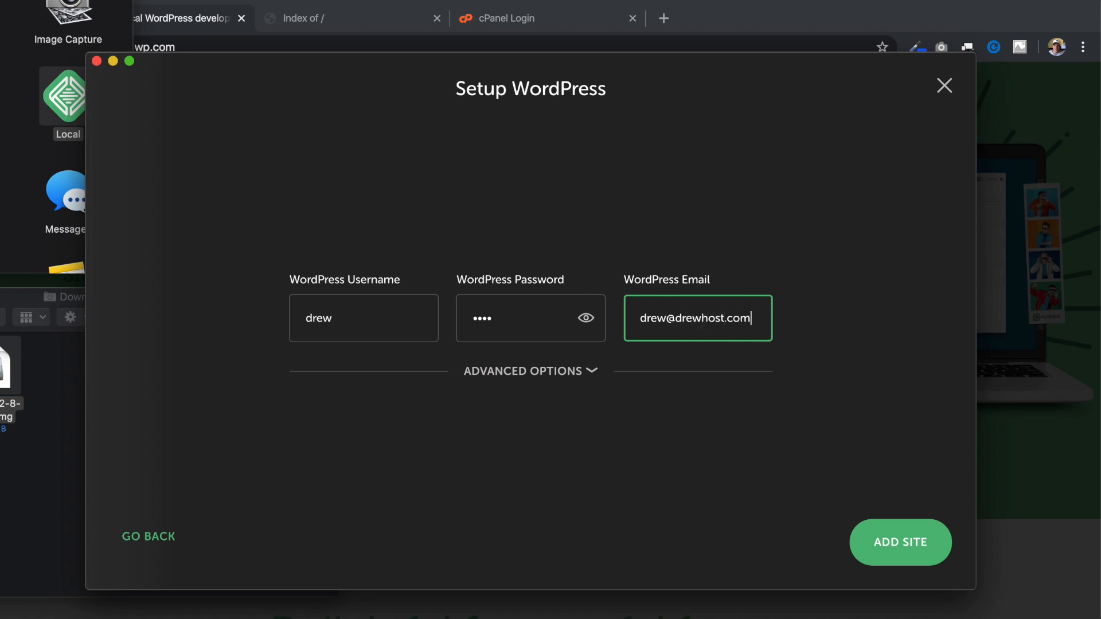
pyautogui.click(909, 545)
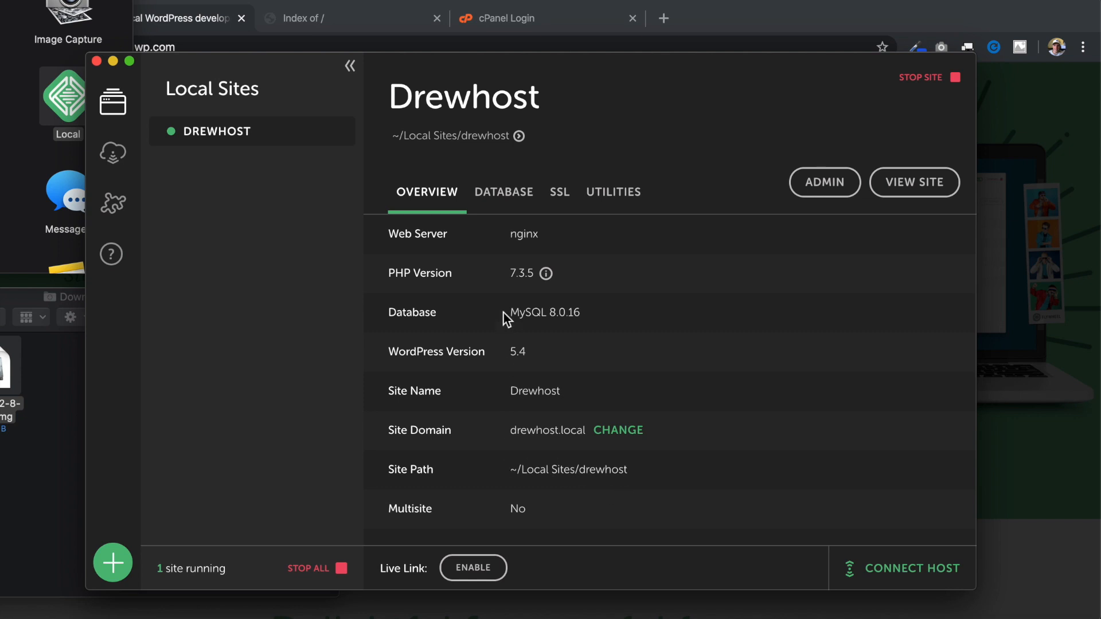
# Review Drewhost's Database and SSL details, ending on the MailHog Utilities panel.
pyautogui.click(513, 199)
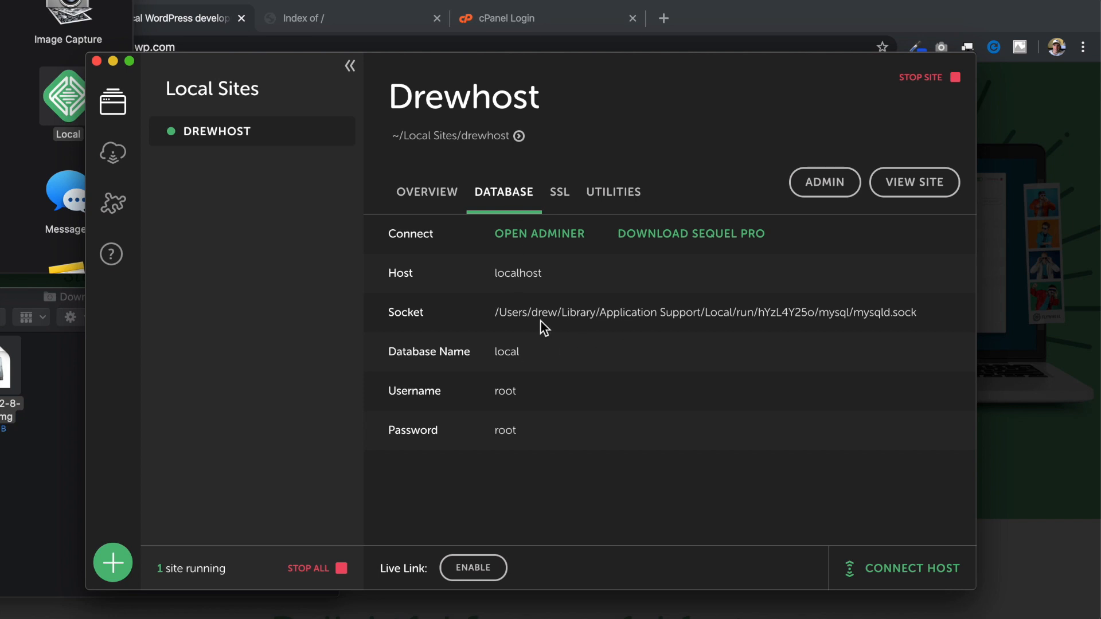
pyautogui.click(569, 196)
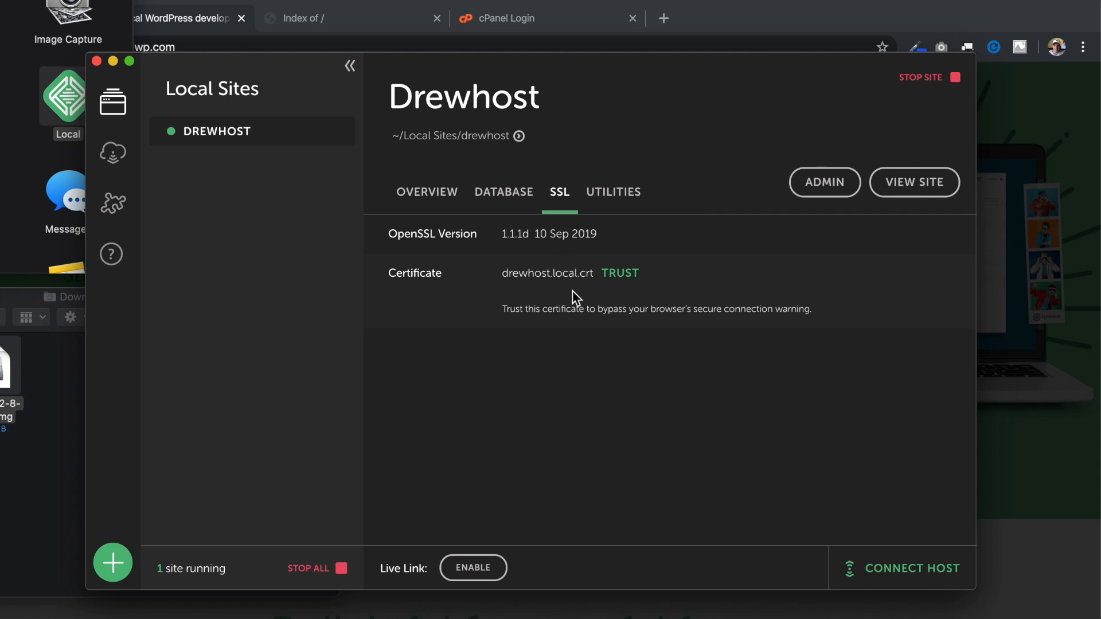
pyautogui.click(606, 200)
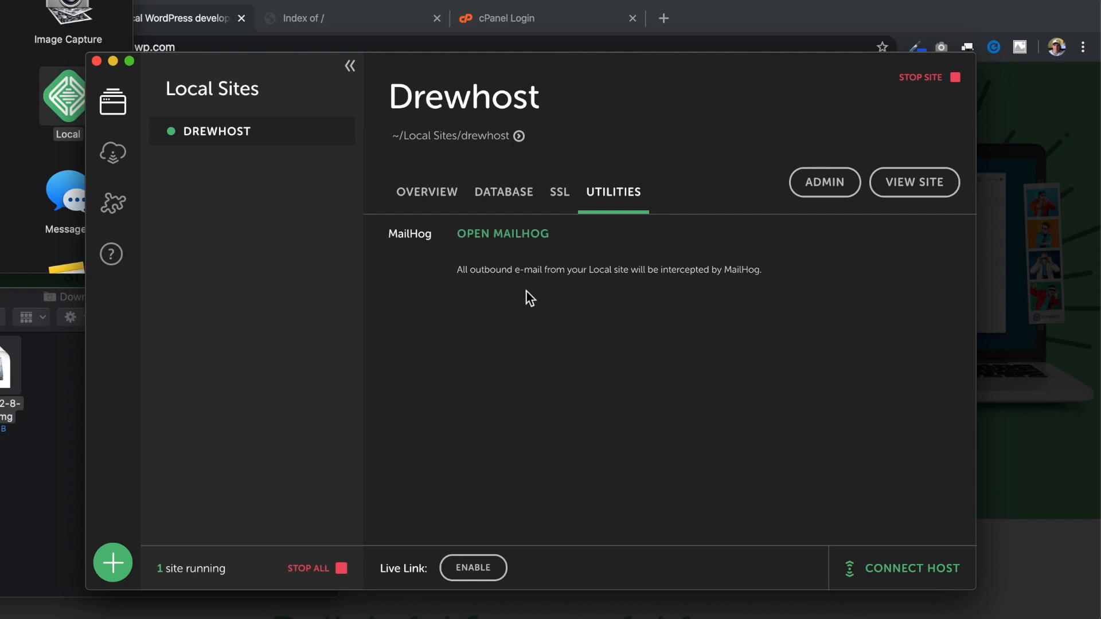
# Enable Drewhost's Live Link and preview it at 3e87ee75.ngrok.io, then close the preview.
pyautogui.click(426, 201)
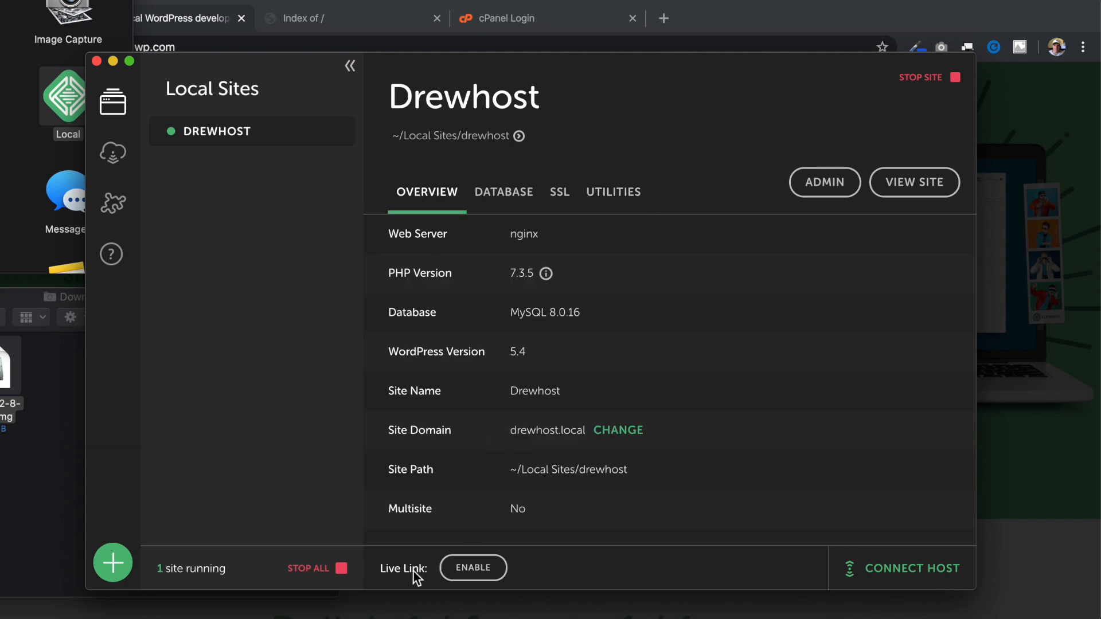
pyautogui.click(475, 580)
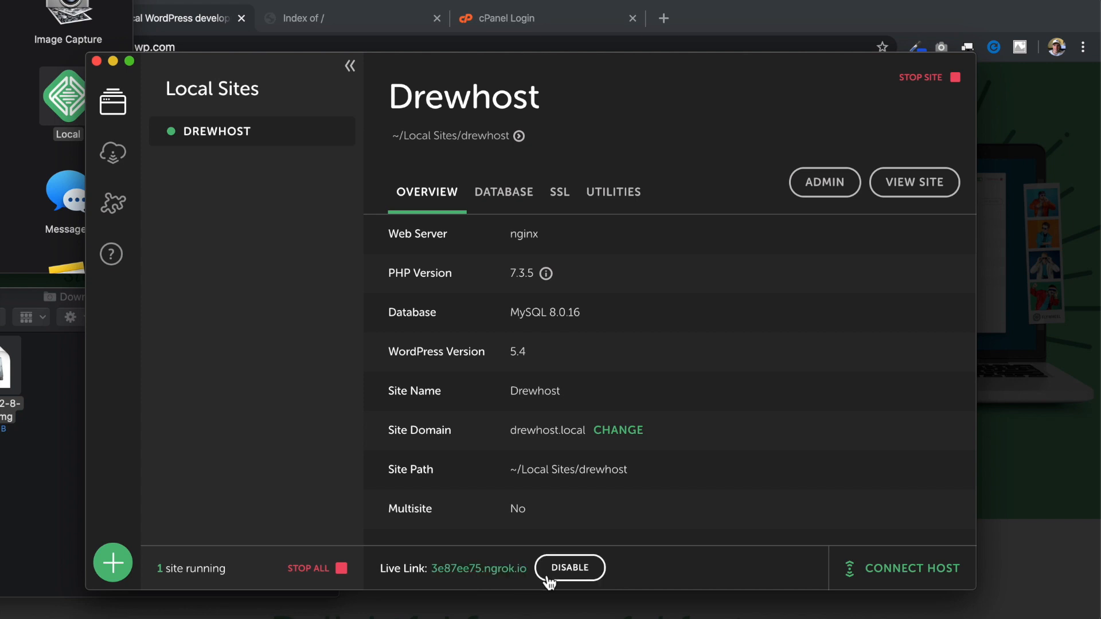
pyautogui.click(493, 570)
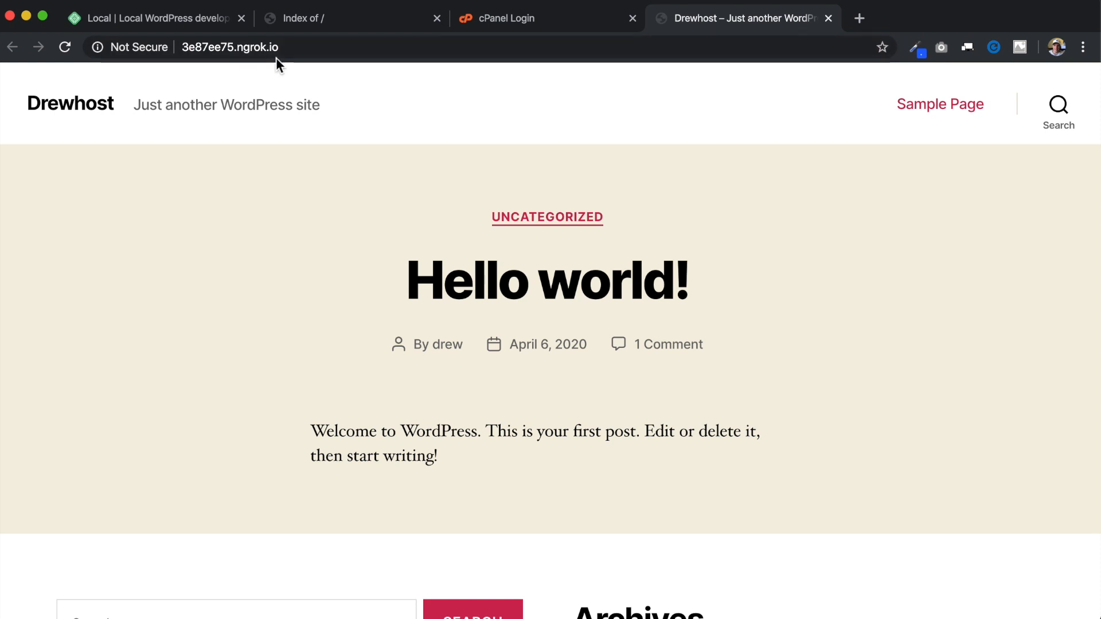
pyautogui.moveTo(289, 47); pyautogui.dragTo(182, 51)
pyautogui.click(411, 138)
pyautogui.click(828, 18)
pyautogui.click(183, 17)
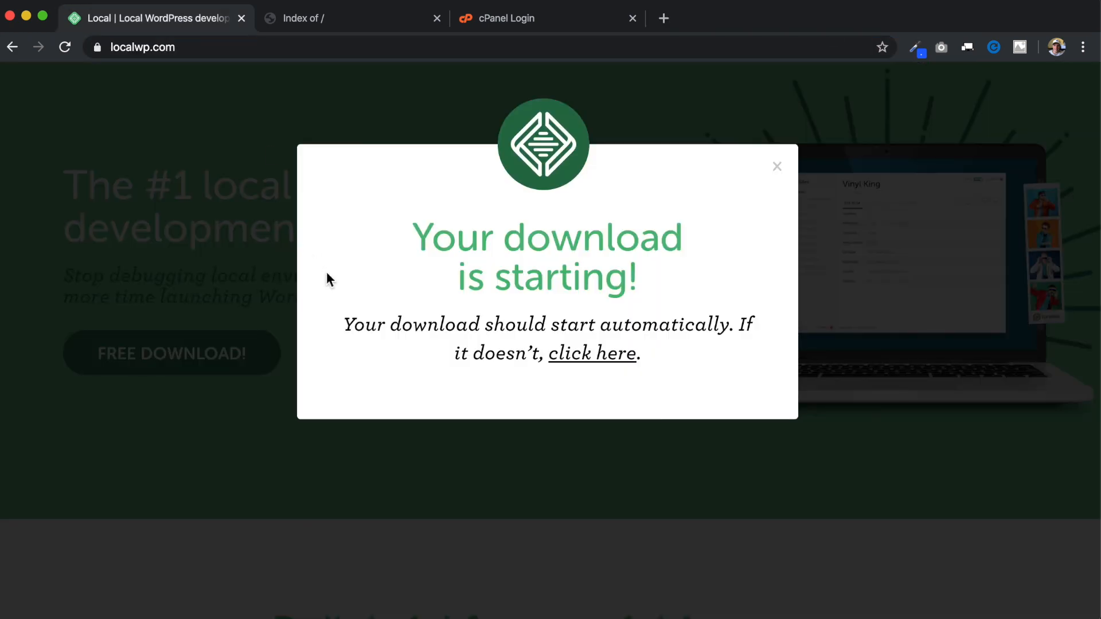
# Return to Local and open Drewhost's WordPress admin login page.
pyautogui.hotkey('ctrl', 'Up')
pyautogui.click(494, 308)
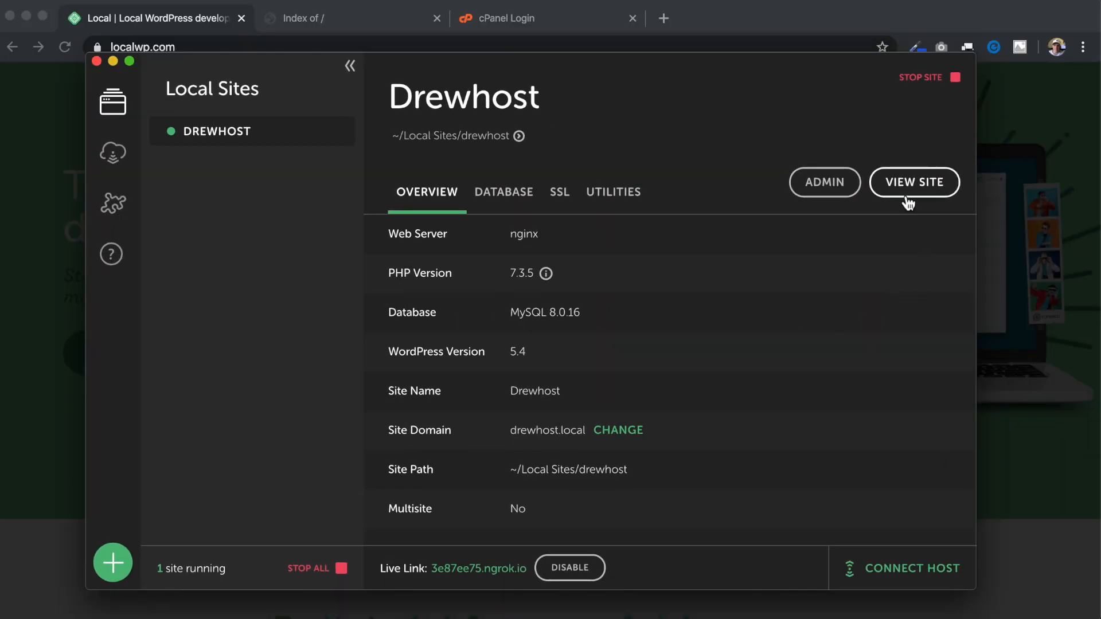
pyautogui.click(832, 192)
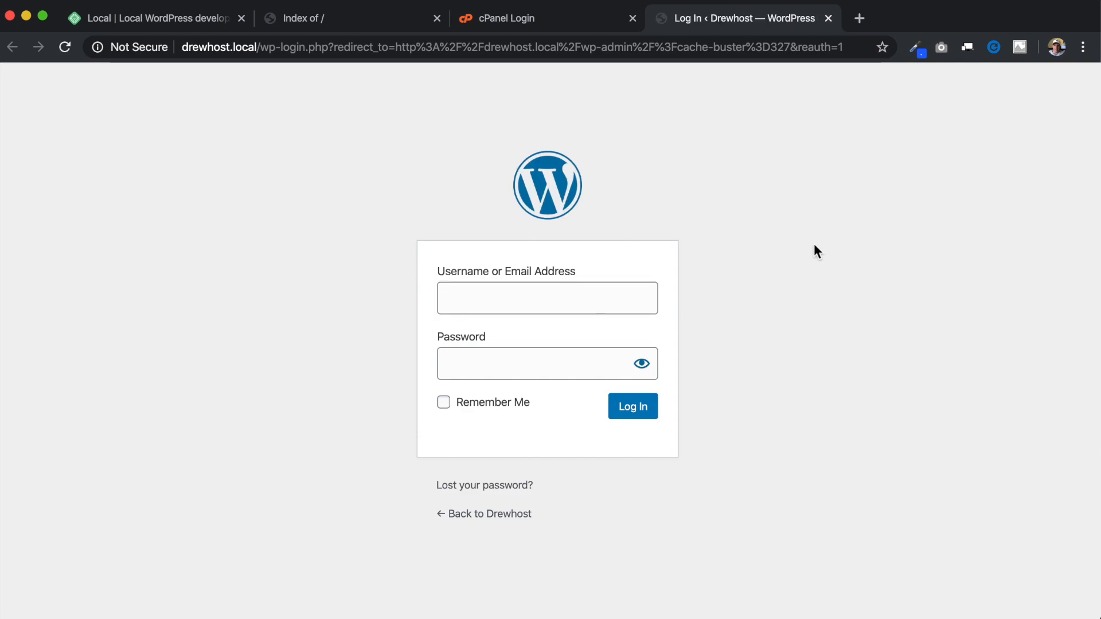
# Log in to WordPress with the admin username and password, and view the public site.
pyautogui.click(484, 296)
pyautogui.write('drew')
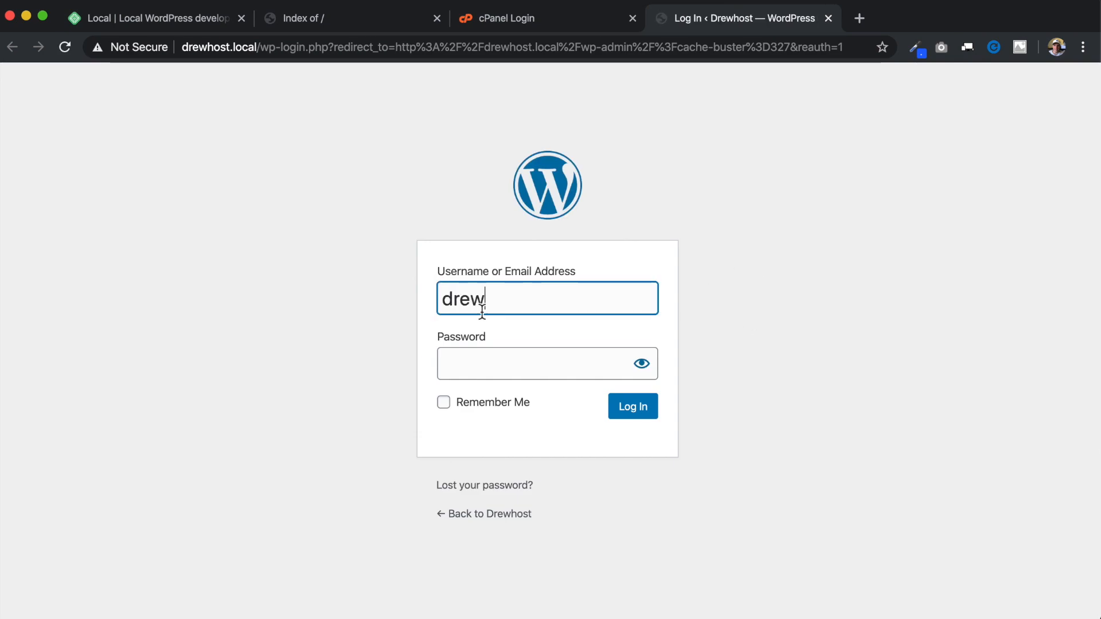
pyautogui.click(466, 358)
pyautogui.write('••••')
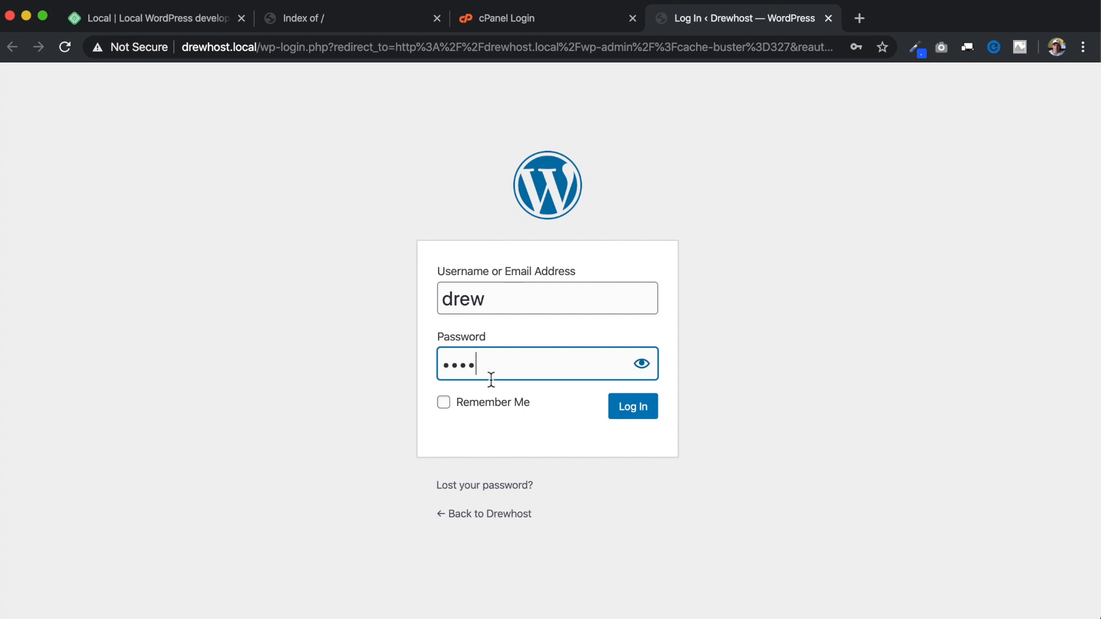
pyautogui.click(631, 421)
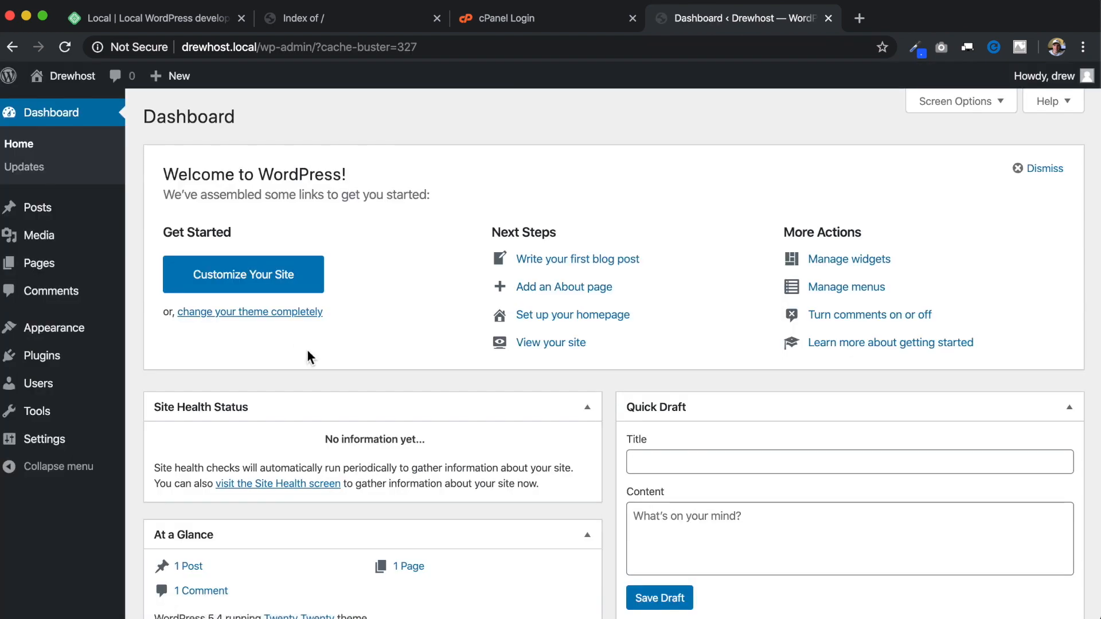
pyautogui.scroll(-2, 308, 351)
pyautogui.scroll(2, 308, 351)
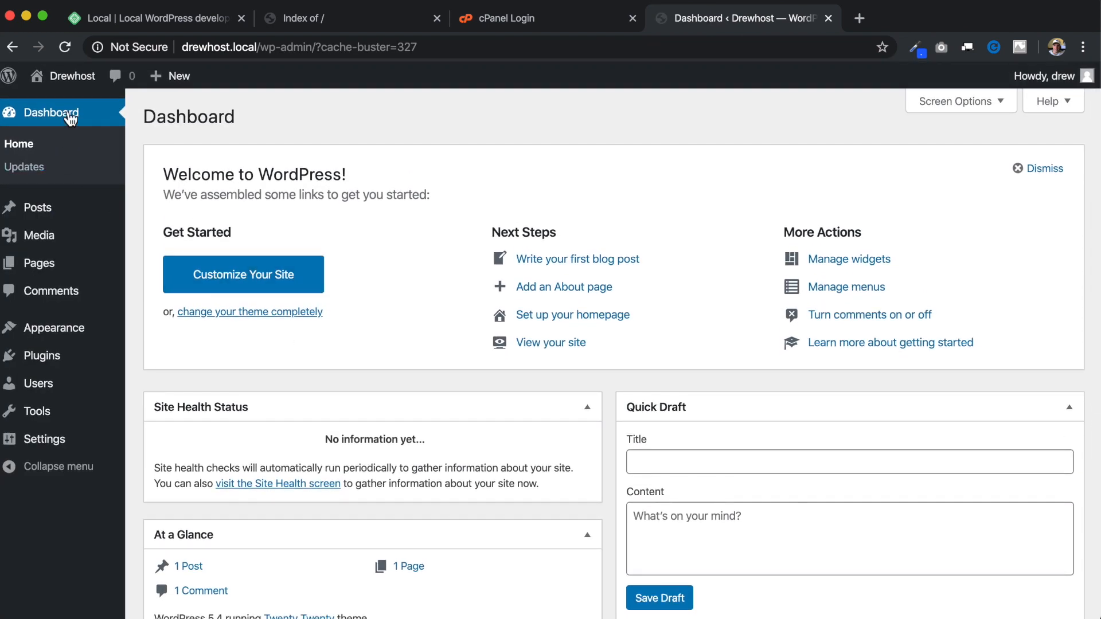
pyautogui.keyDown('super'); pyautogui.click(78, 83); pyautogui.keyUp('super')
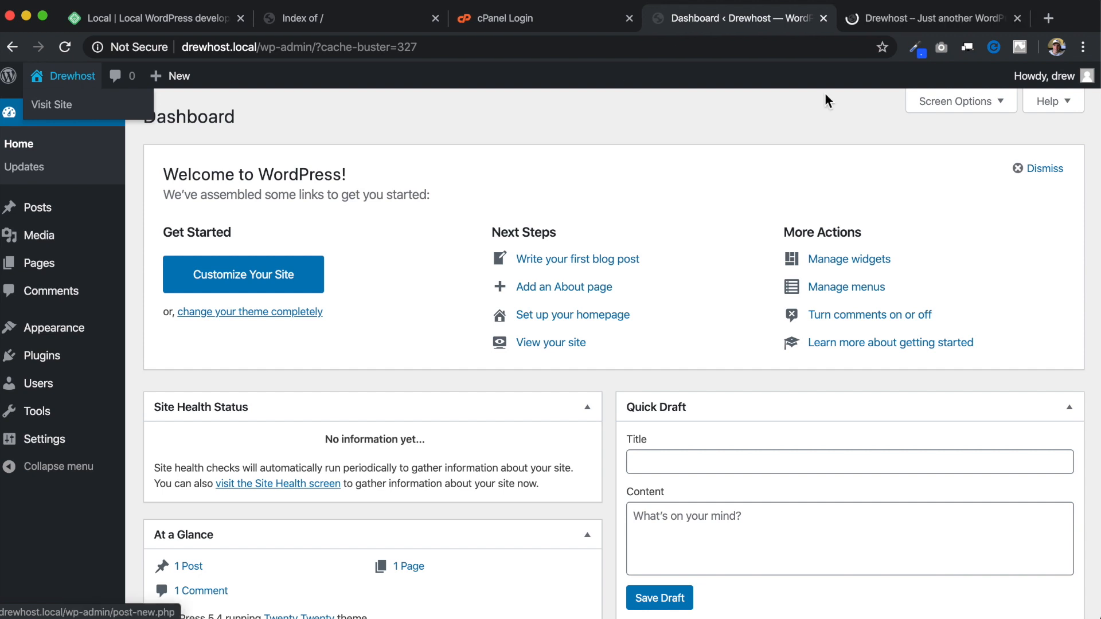
pyautogui.click(946, 20)
pyautogui.click(749, 17)
# Retitle the Hello world! post to 'Install Wordpress Locally!'.
pyautogui.click(64, 218)
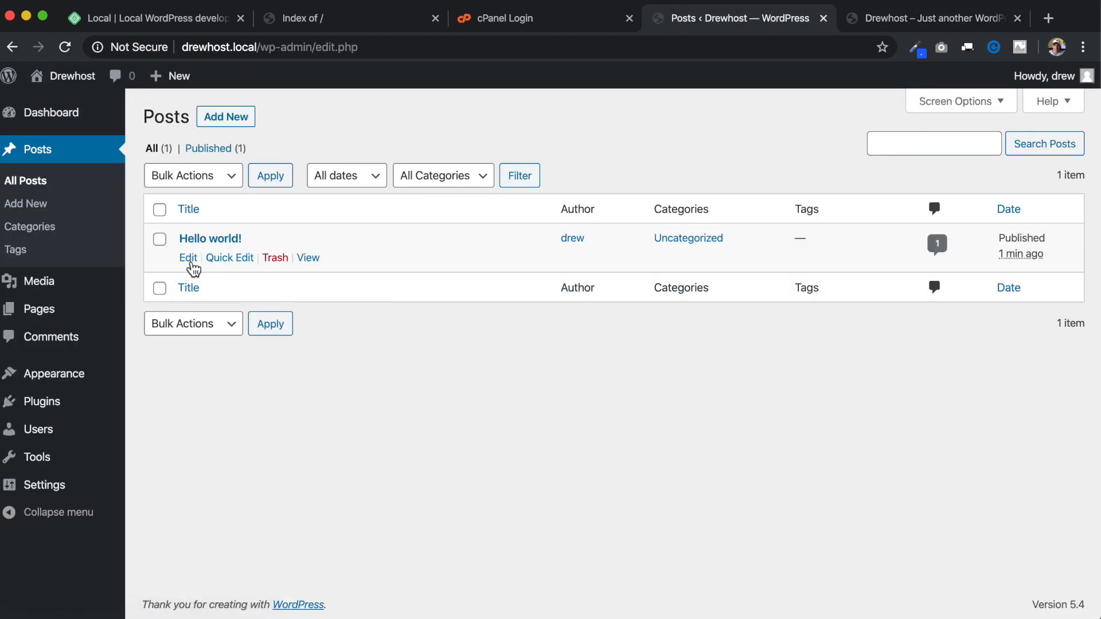
pyautogui.click(189, 257)
pyautogui.click(763, 215)
pyautogui.tripleClick(454, 215)
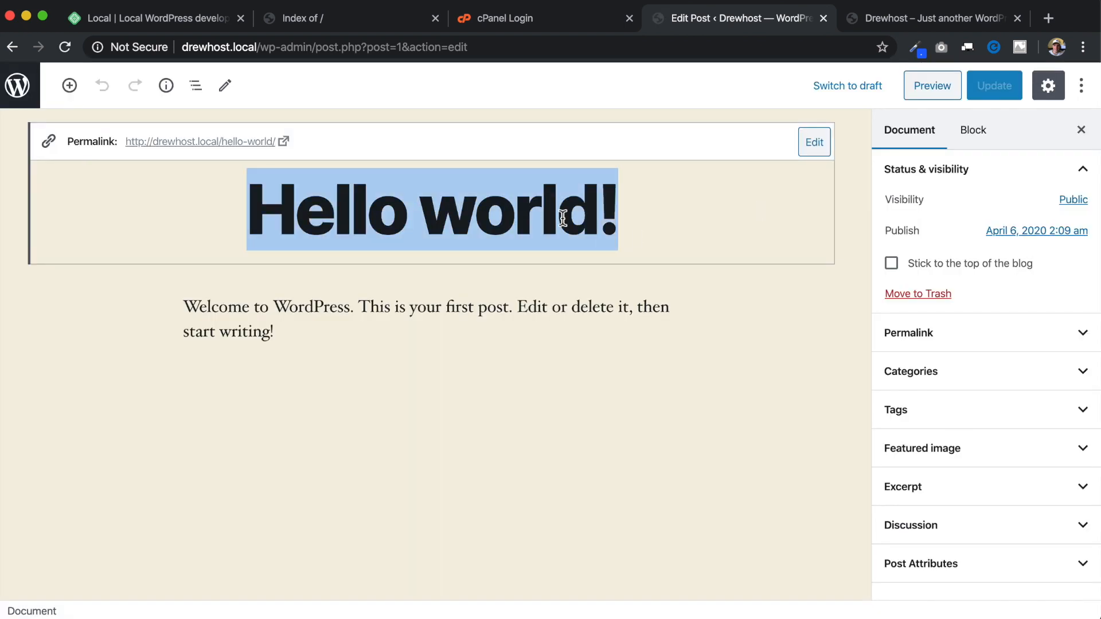
pyautogui.write('Install')
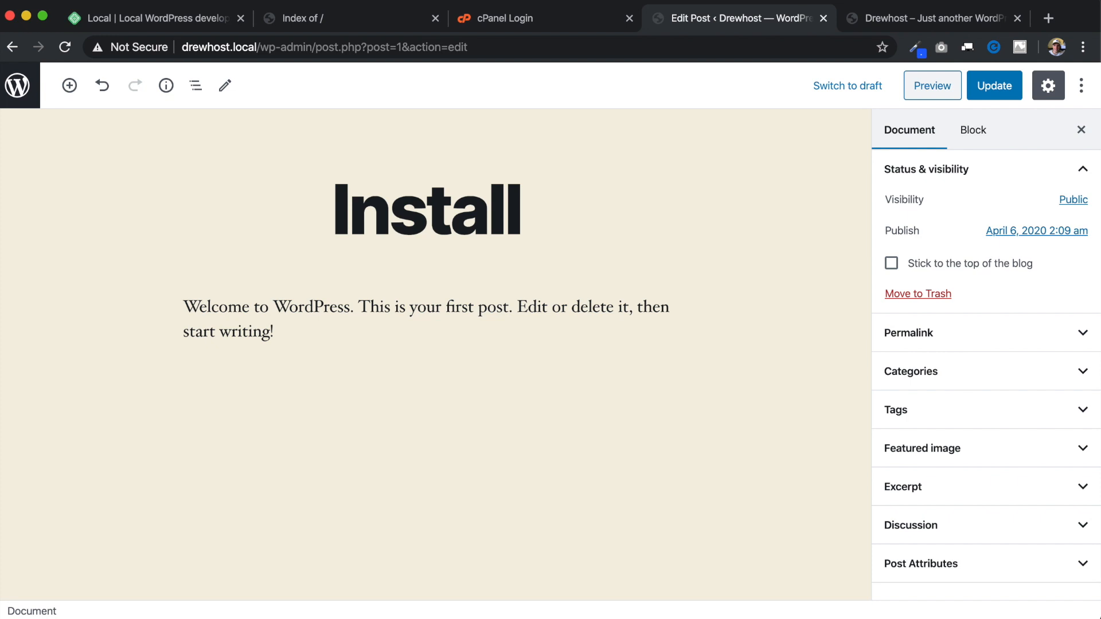
pyautogui.write(' Wordpress Locally')
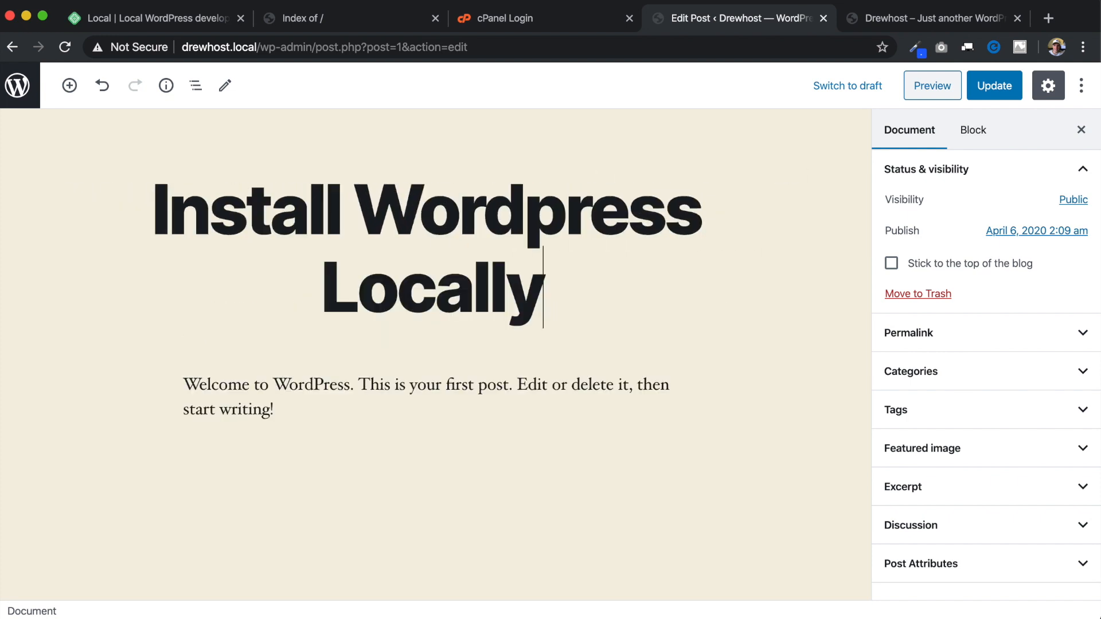
pyautogui.write('!')
# Update the post and reload the public site to show 'Install Wordpress Locally!'.
pyautogui.click(992, 87)
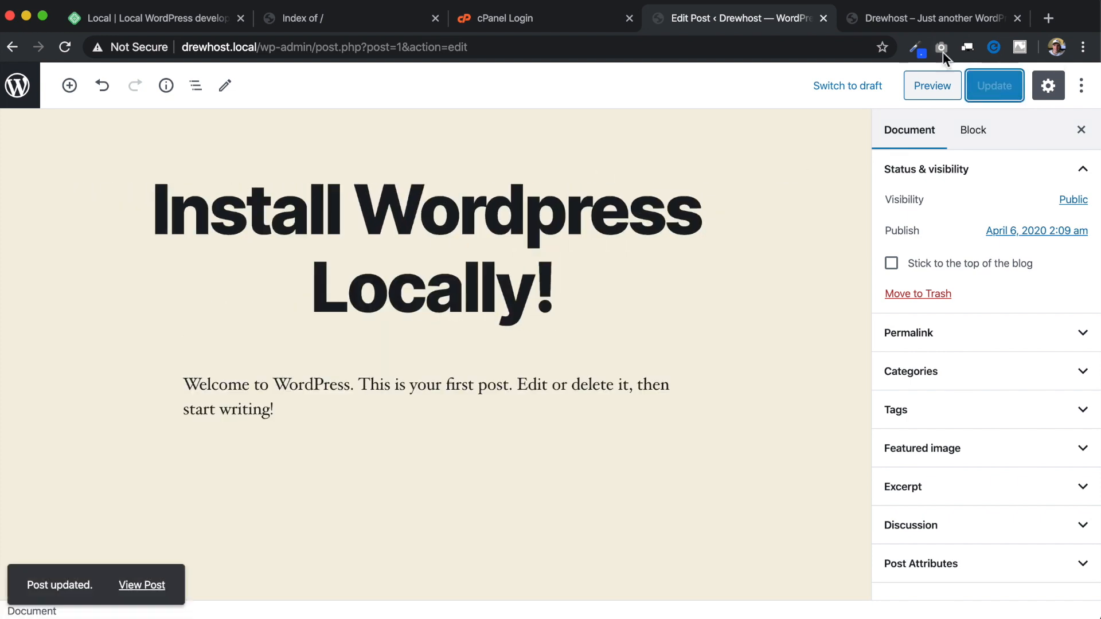
pyautogui.click(929, 18)
pyautogui.press('super+r')
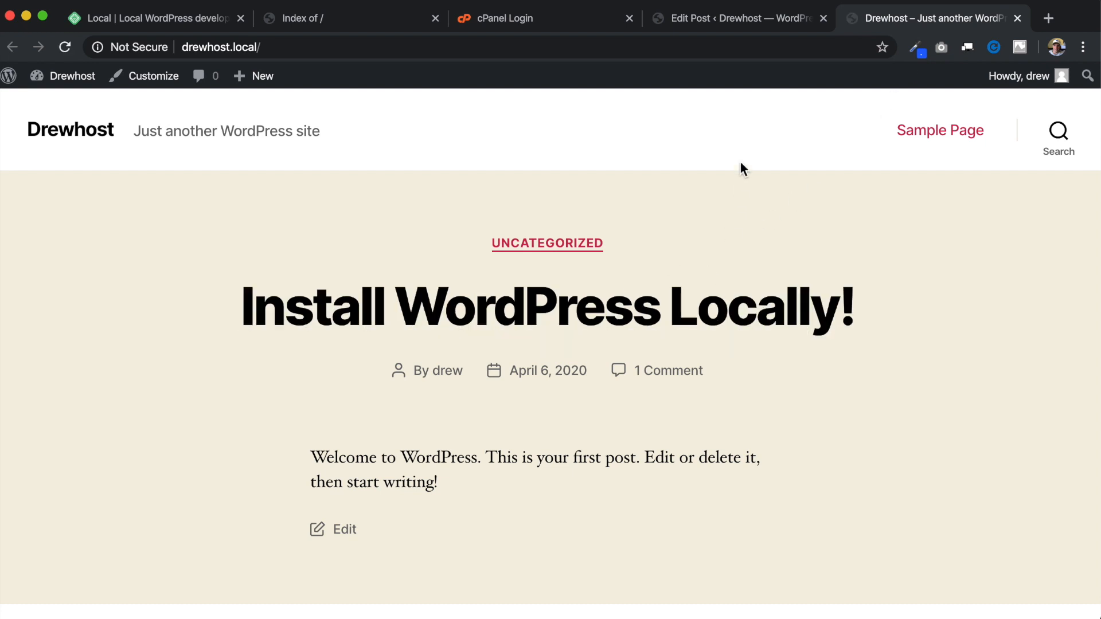
# Glance at the drewhost.com server listing, then return to the post editor.
pyautogui.click(341, 23)
pyautogui.click(181, 42)
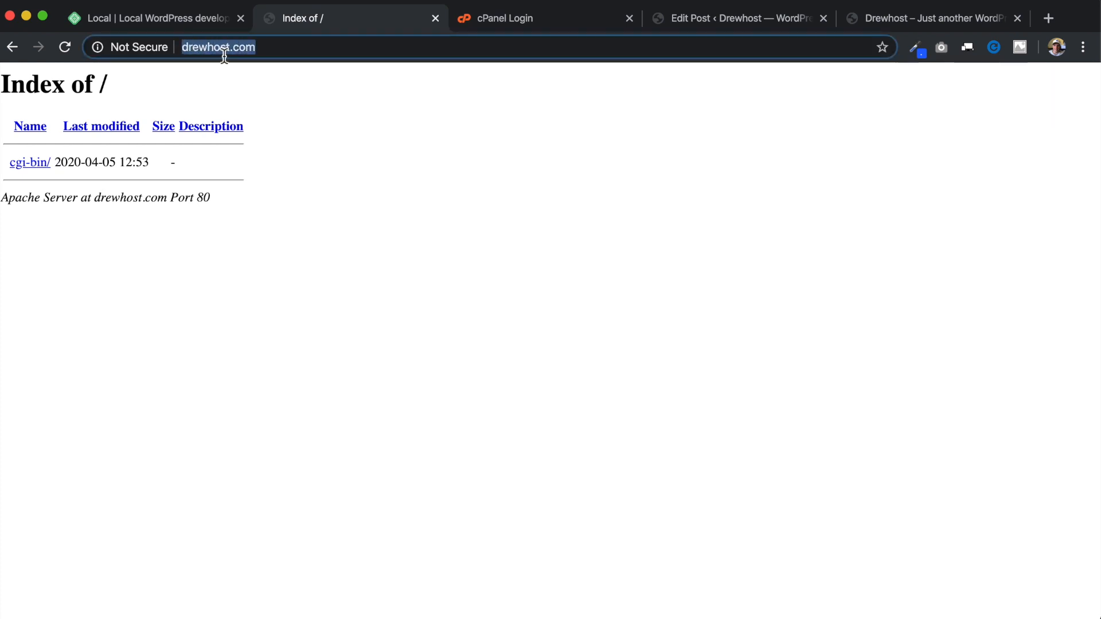
pyautogui.click(410, 96)
pyautogui.click(900, 20)
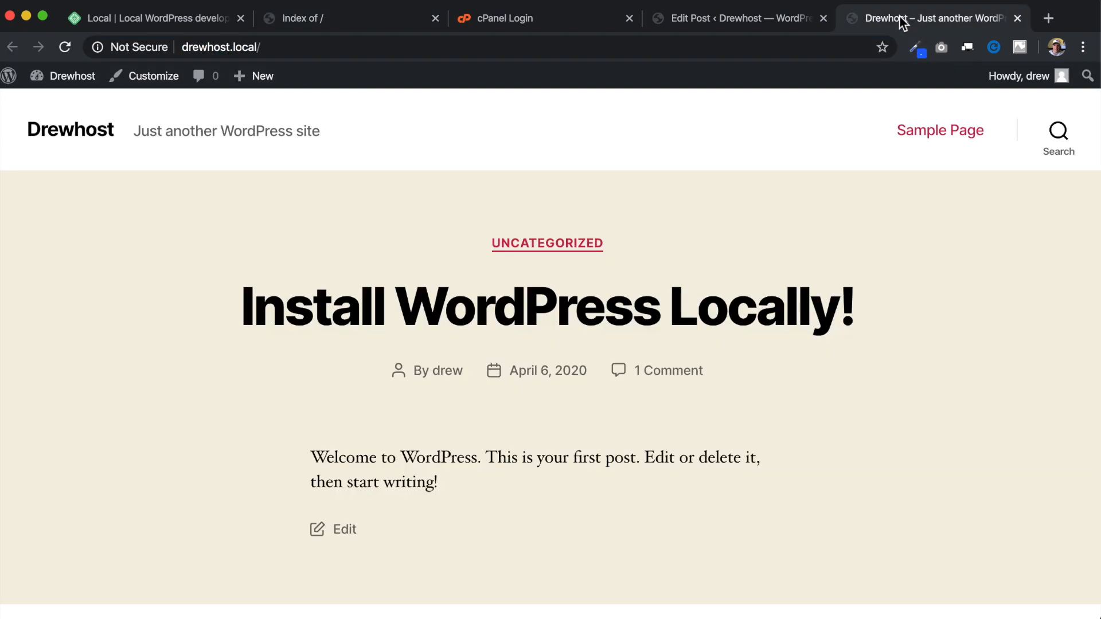
pyautogui.click(780, 22)
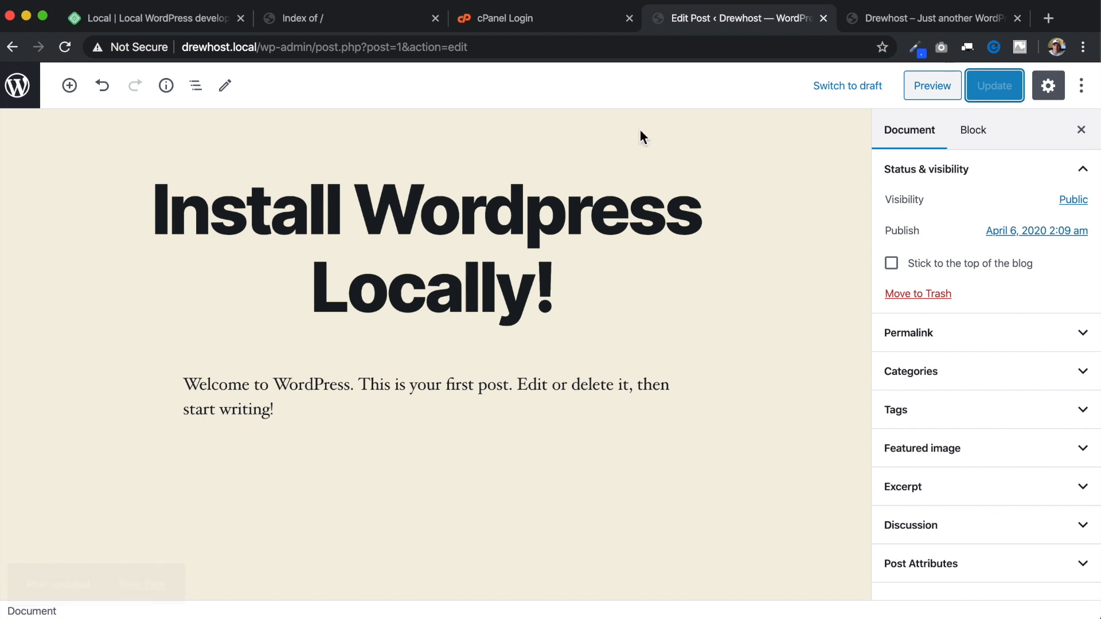
# Search new plugins for 'du', then install and activate Duplicator 1.3.28.
pyautogui.click(13, 93)
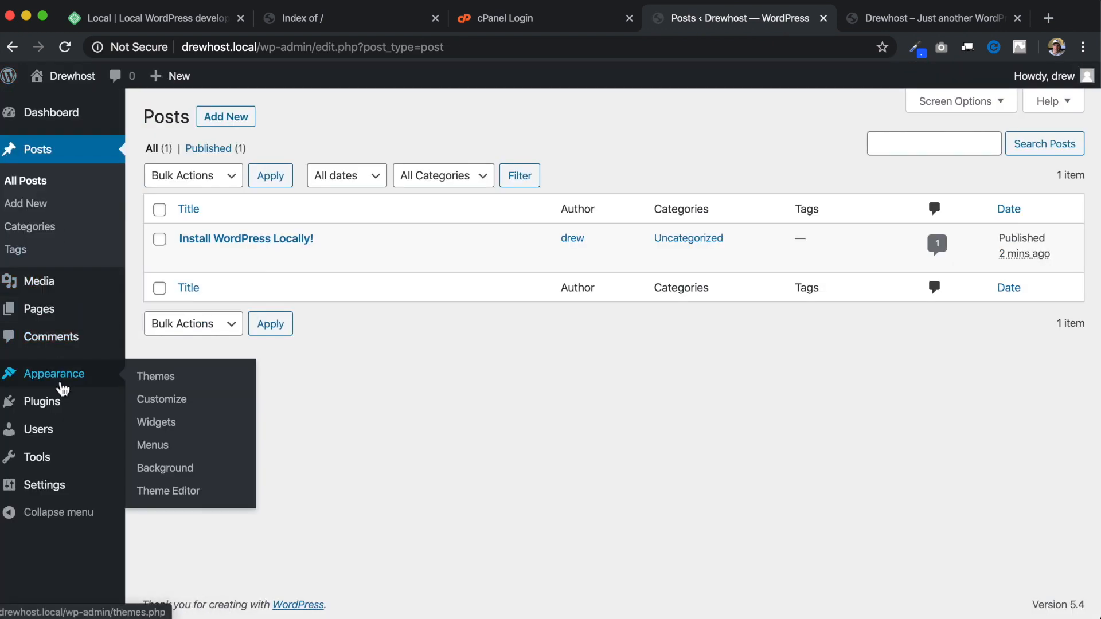
pyautogui.click(76, 407)
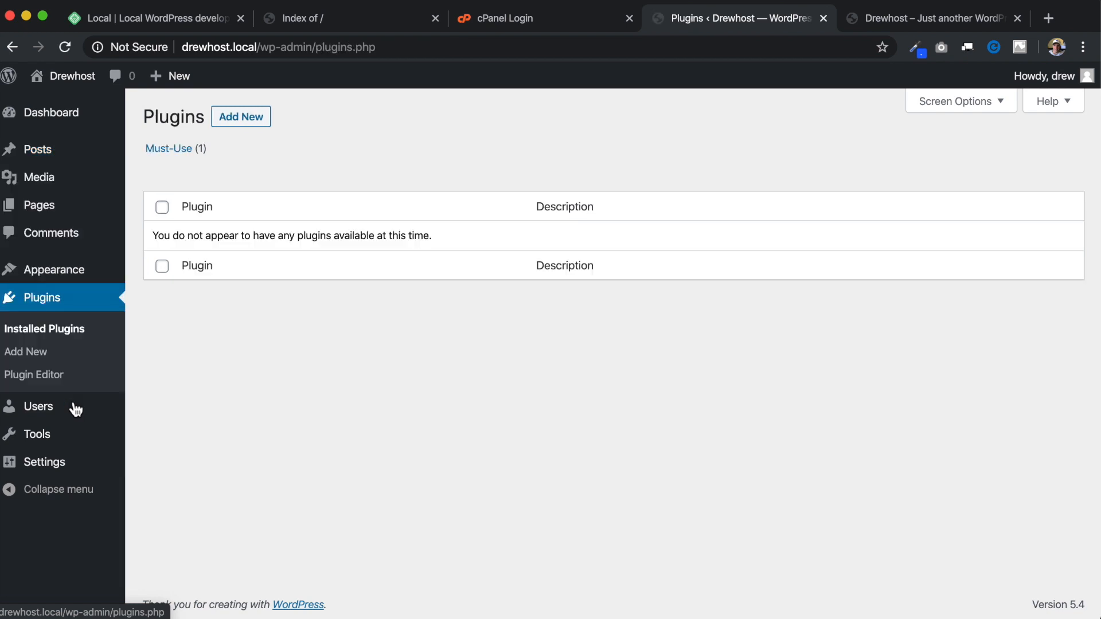
pyautogui.click(245, 122)
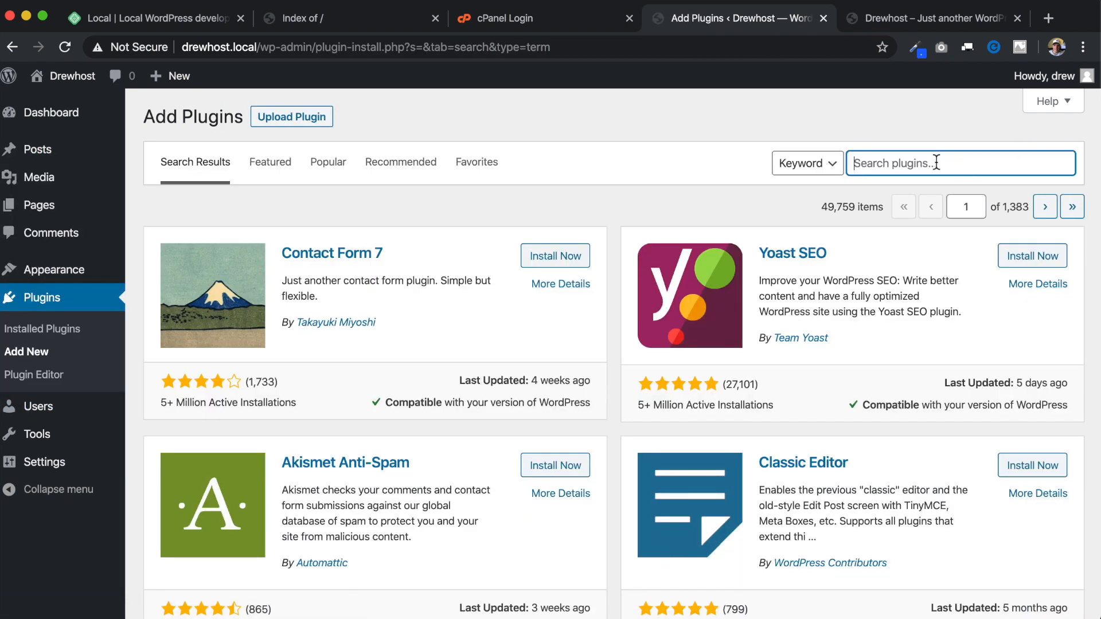
pyautogui.write('duplicator')
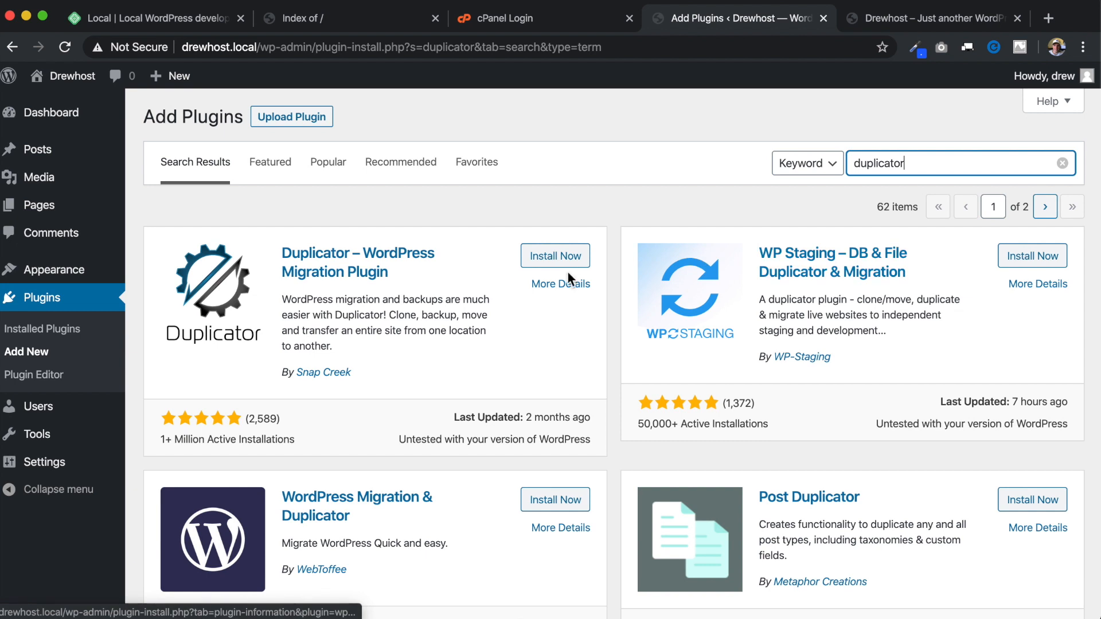
pyautogui.click(560, 259)
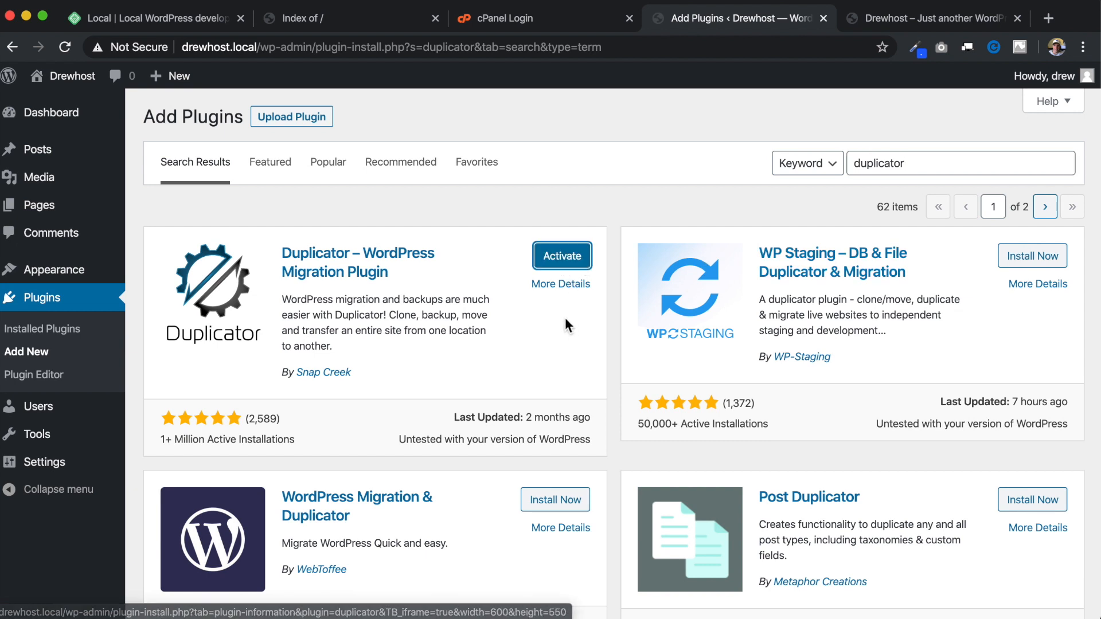
pyautogui.click(567, 261)
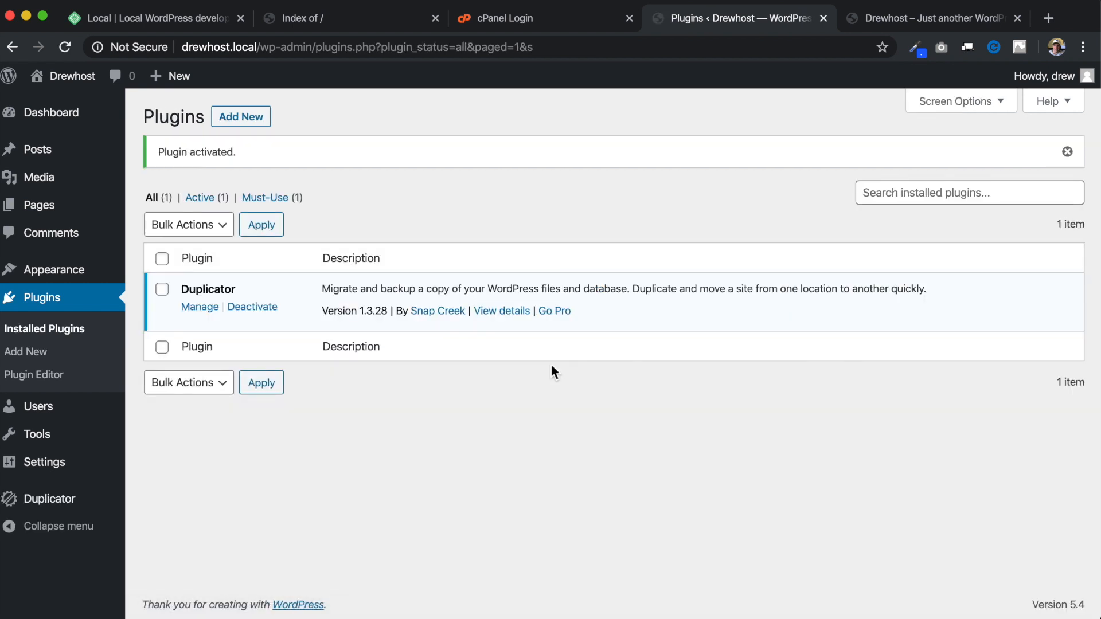
# Create and build a new Duplicator package, then download installer.php and the 16.46MB archive.
pyautogui.click(214, 307)
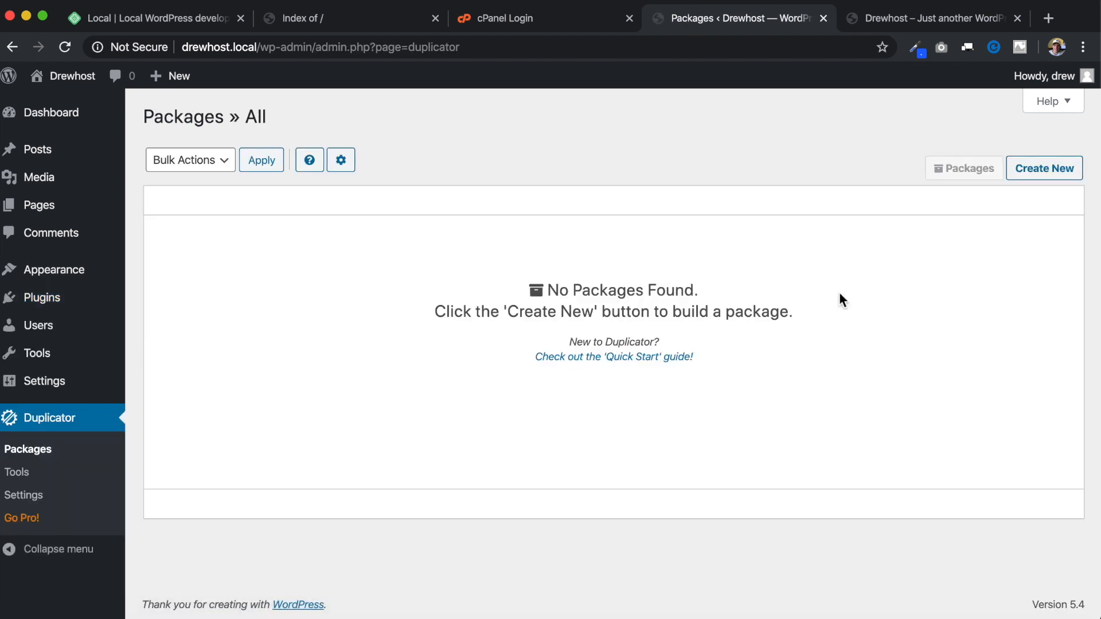
pyautogui.click(1056, 173)
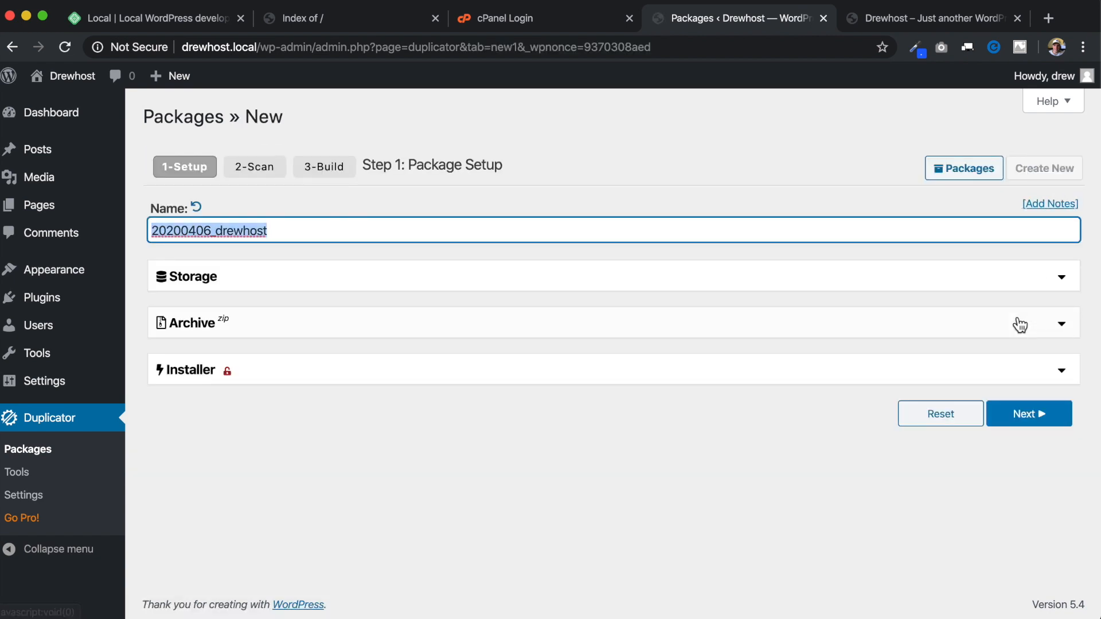
pyautogui.click(1033, 414)
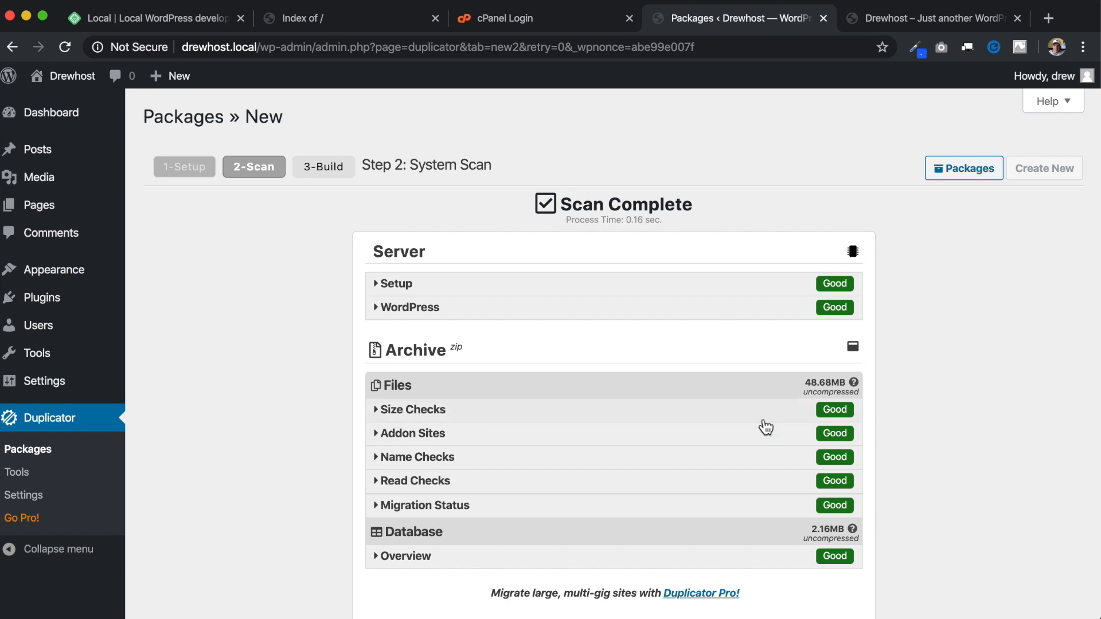
pyautogui.scroll(-4, 753, 419)
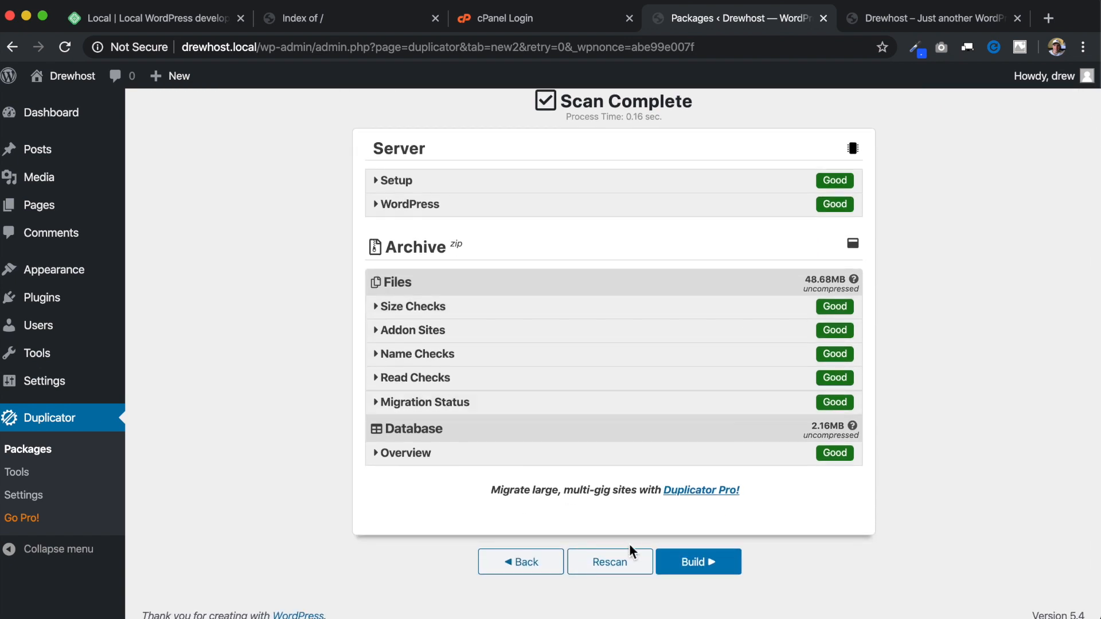
pyautogui.click(700, 564)
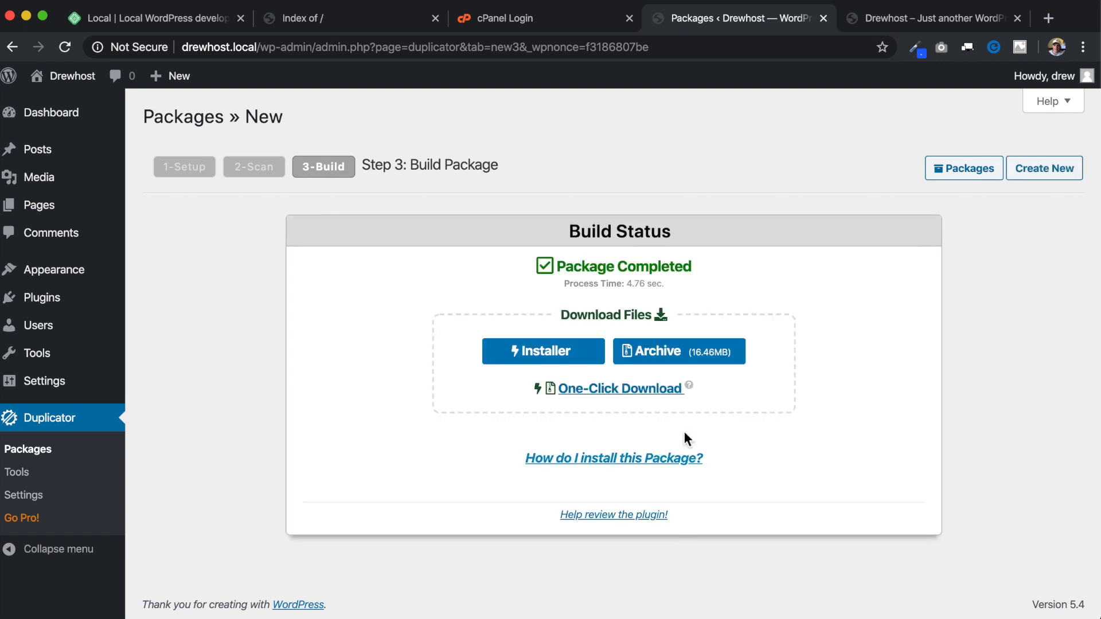
pyautogui.click(583, 360)
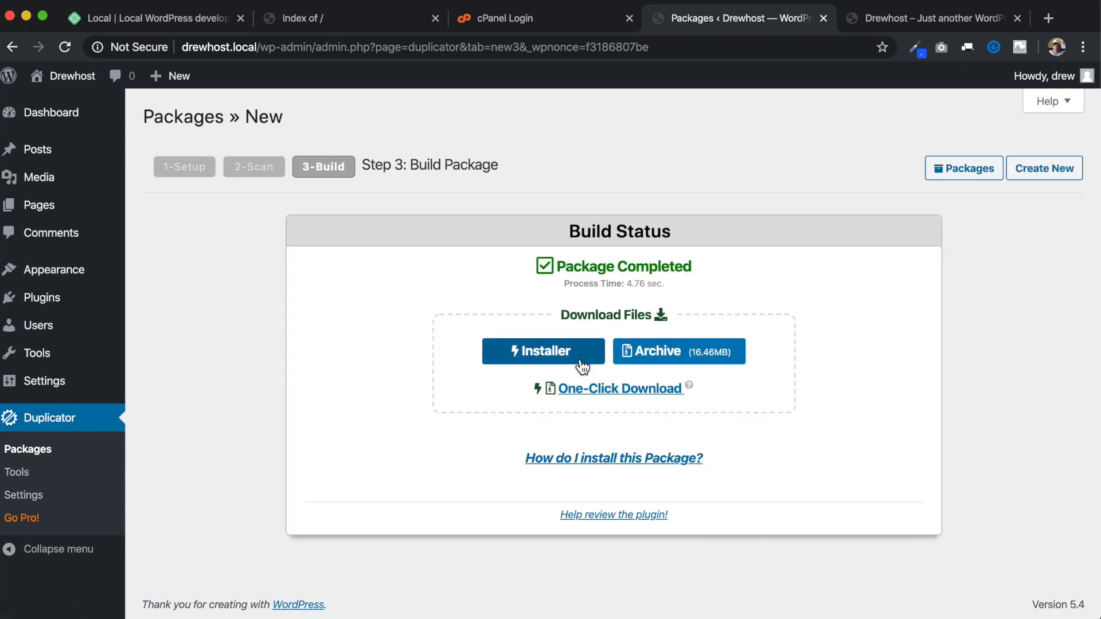
pyautogui.click(666, 362)
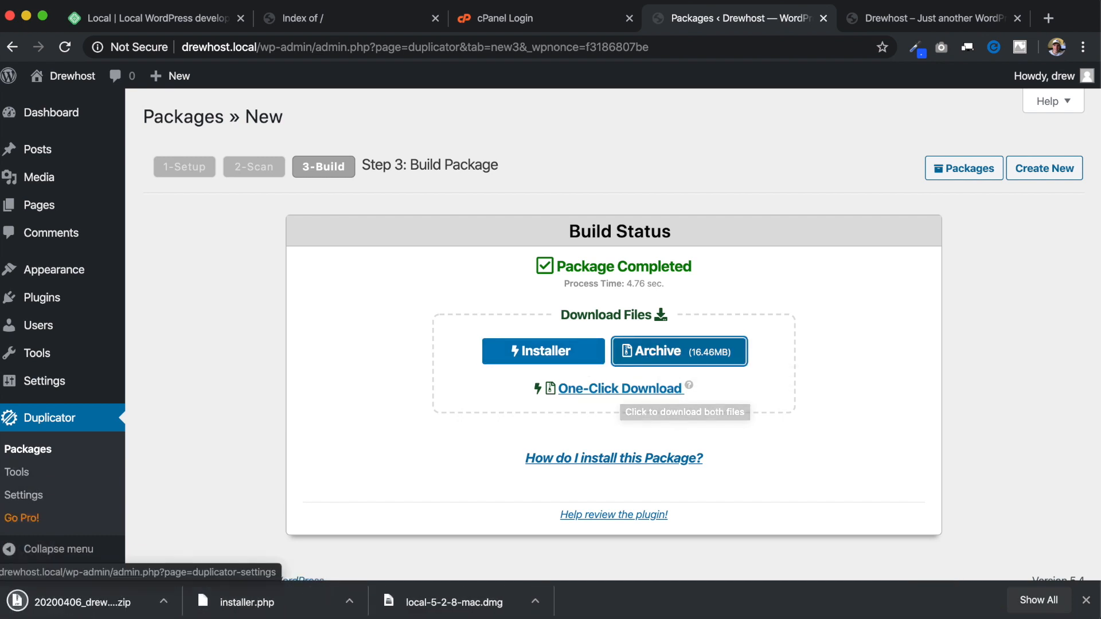
# Check that installer.php and the archive zip are in the Finder Downloads folder.
pyautogui.click(2, 497)
pyautogui.moveTo(203, 312); pyautogui.dragTo(615, 221)
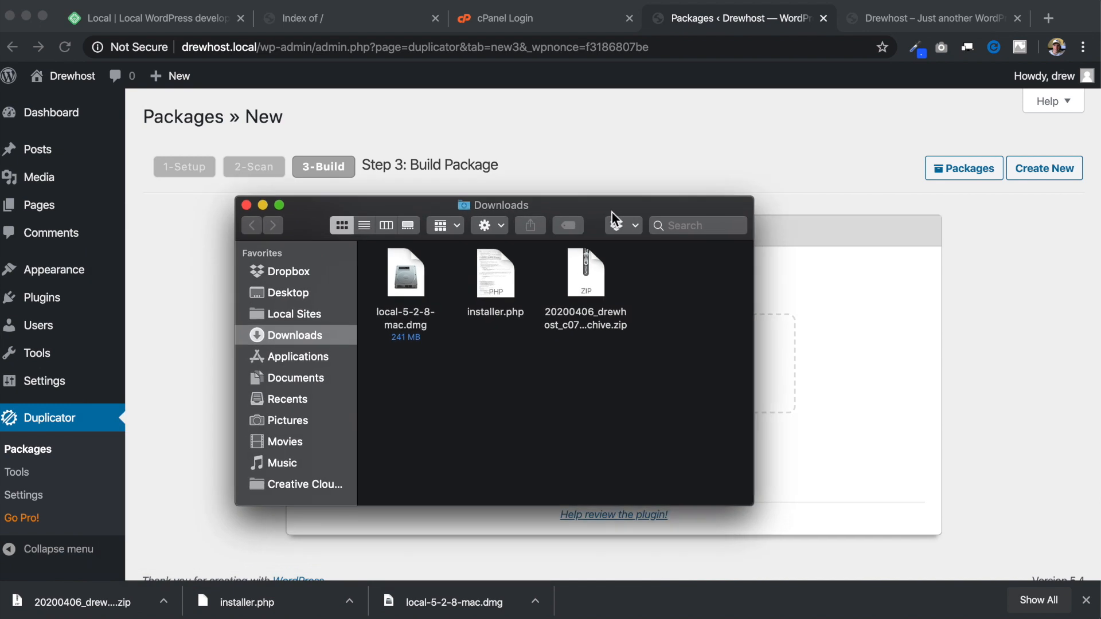
pyautogui.click(491, 291)
pyautogui.click(585, 284)
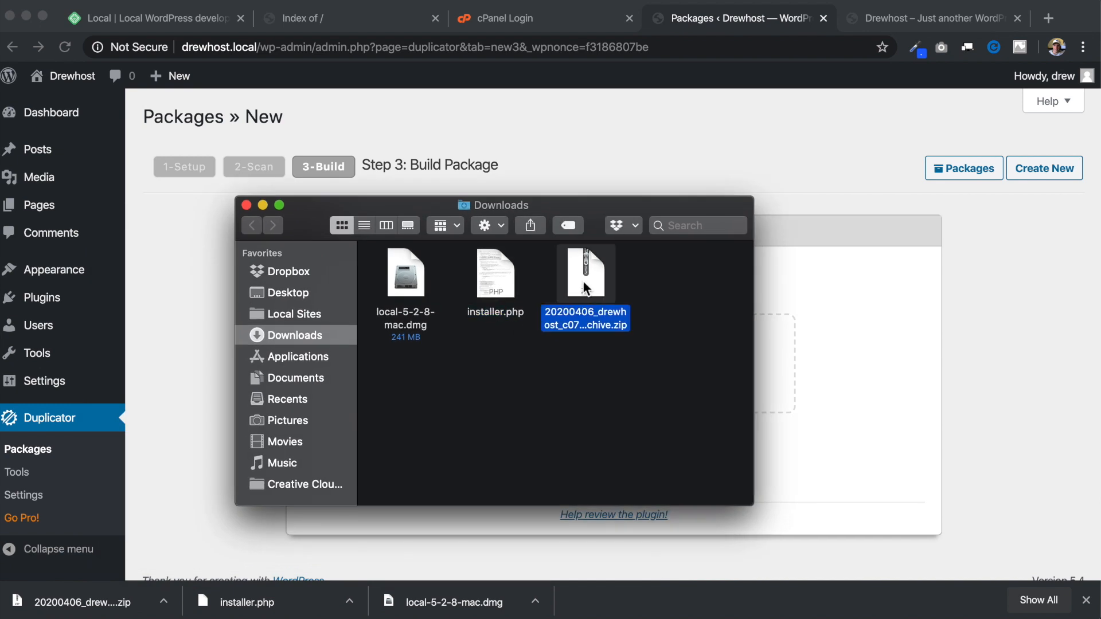
pyautogui.click(583, 374)
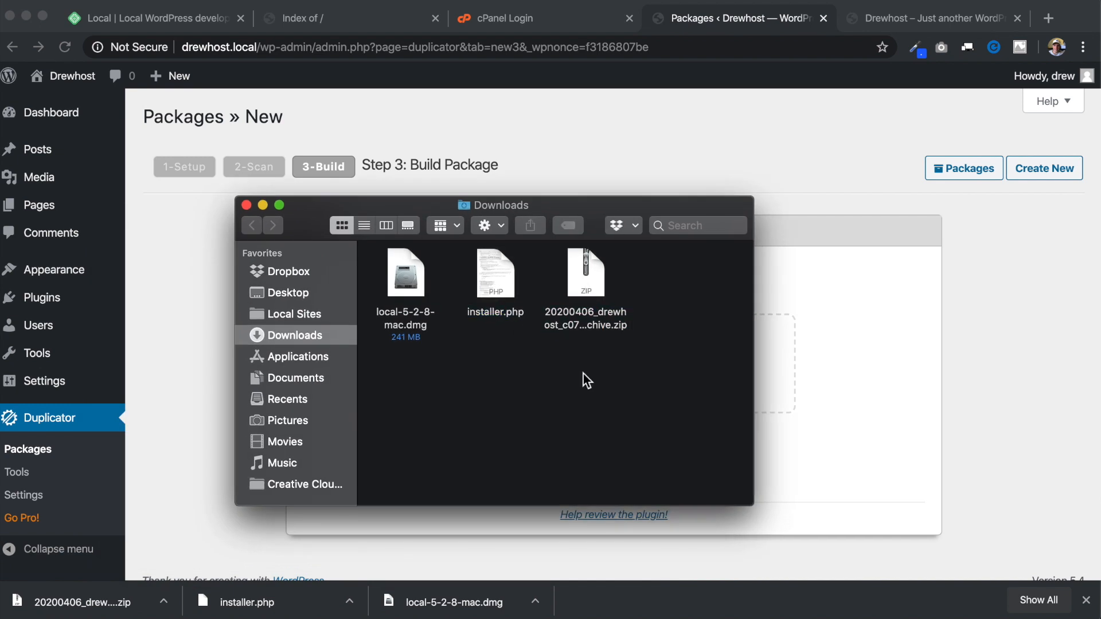
# Close Chrome's downloads list and return to the localwp.com page.
pyautogui.moveTo(684, 210); pyautogui.dragTo(324, 242)
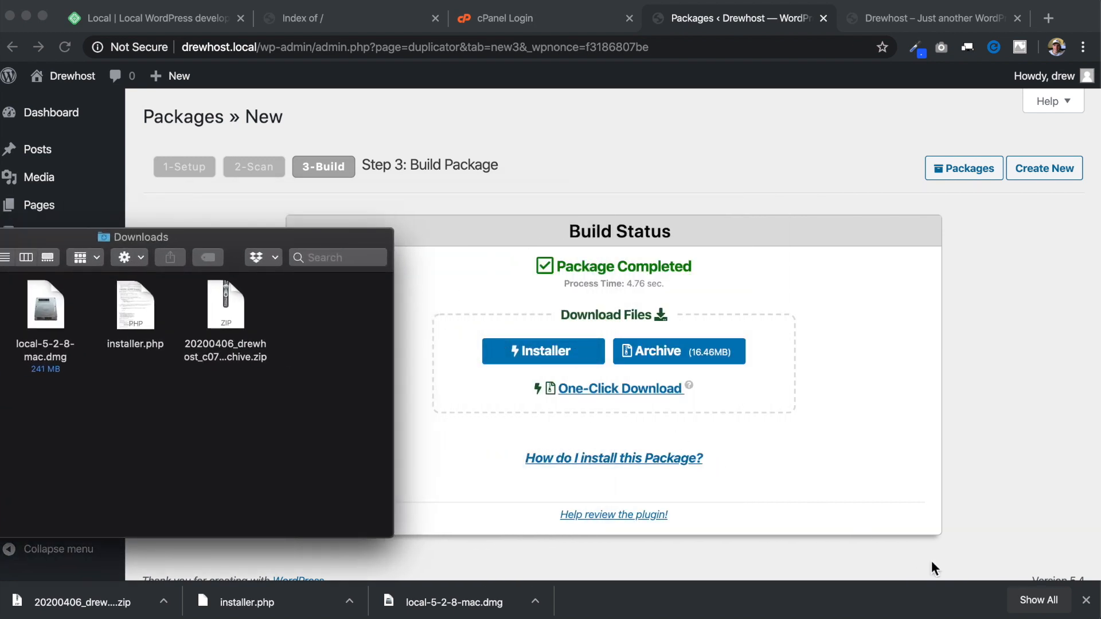
pyautogui.click(1085, 600)
pyautogui.click(582, 139)
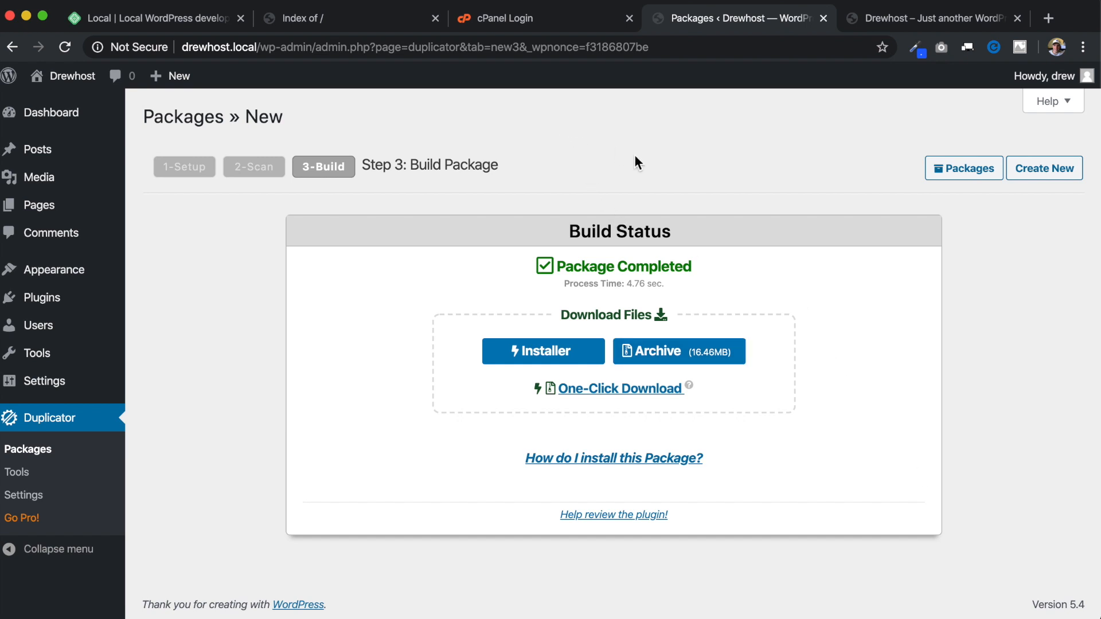
pyautogui.click(119, 16)
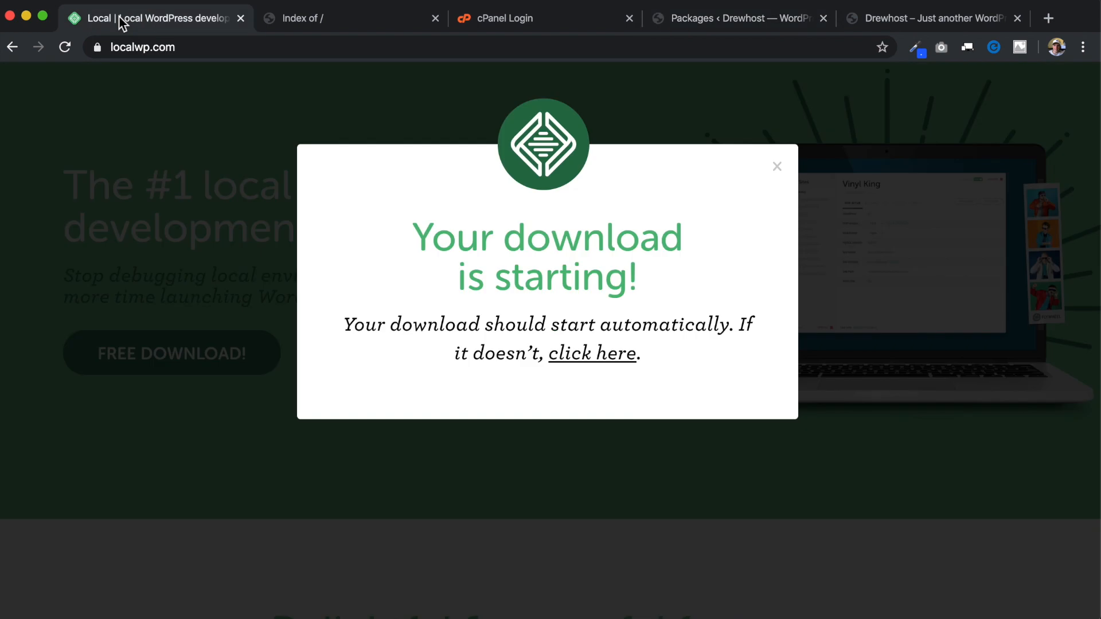
# Go to Bluehost's exclusive offer page with hosting from $2.95/month.
pyautogui.click(36, 47)
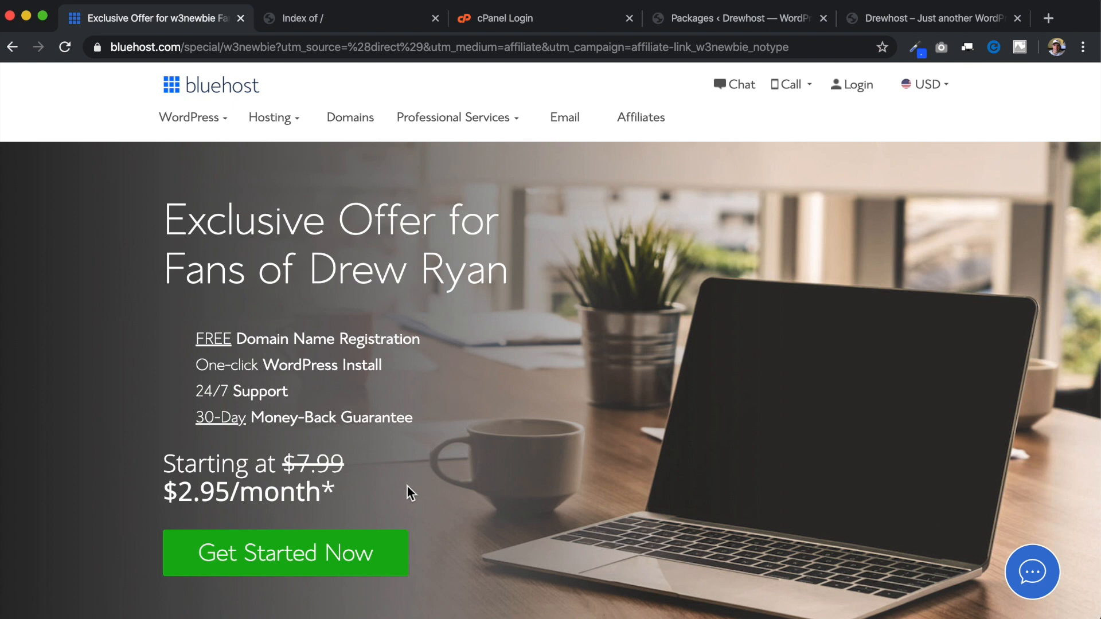
# Start Bluehost signup, select the basic $2.95/month plan and prepare to create a new domain.
pyautogui.click(367, 564)
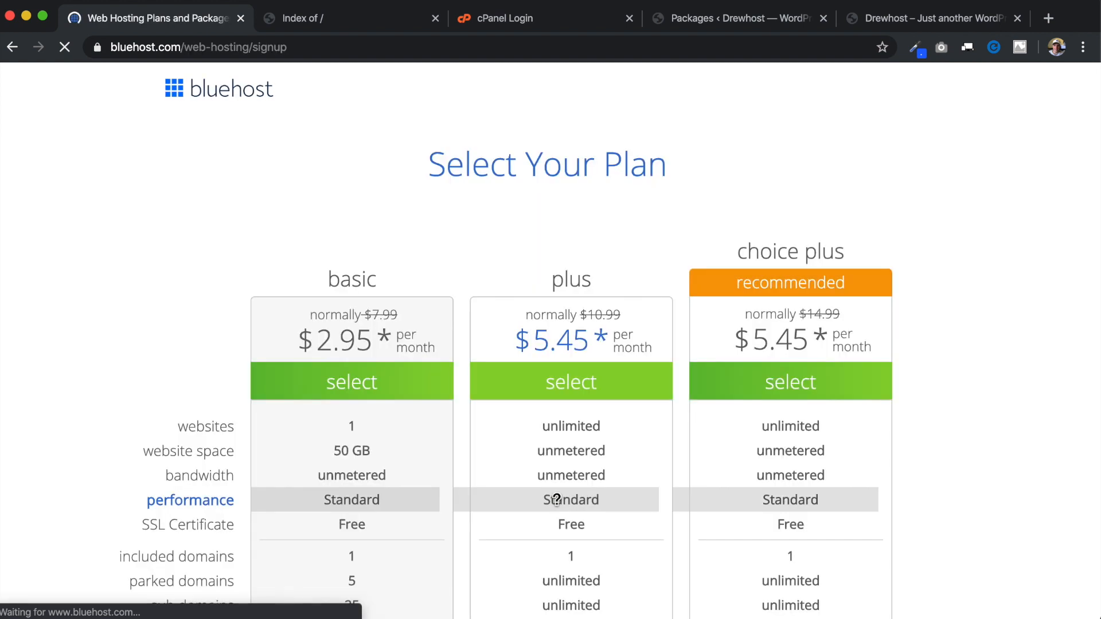
pyautogui.scroll(-3, 556, 500)
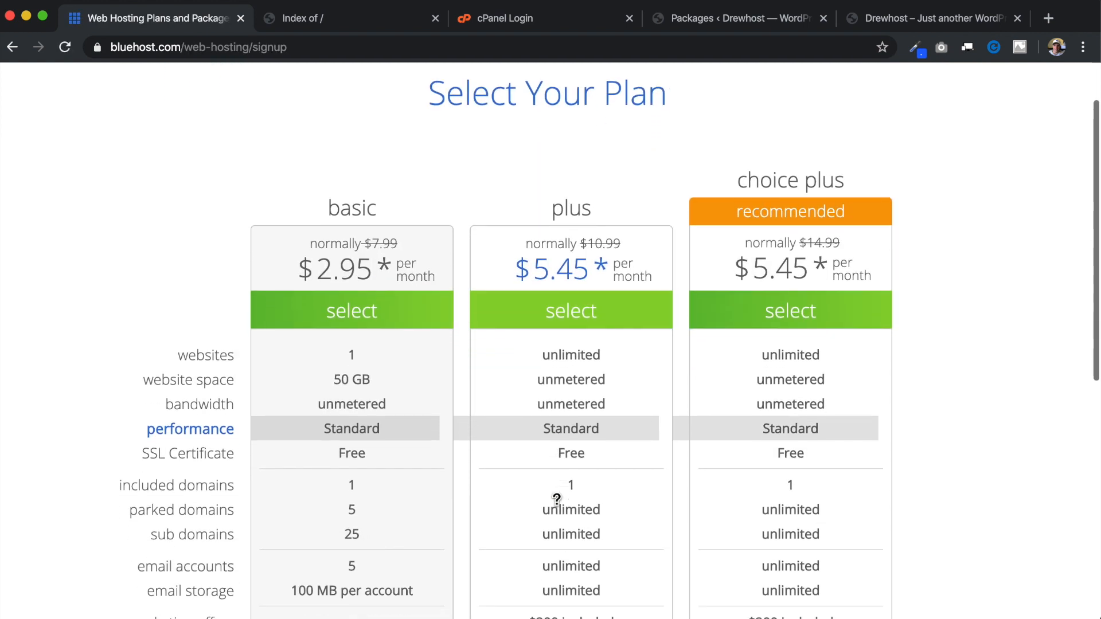
pyautogui.scroll(-3, 556, 500)
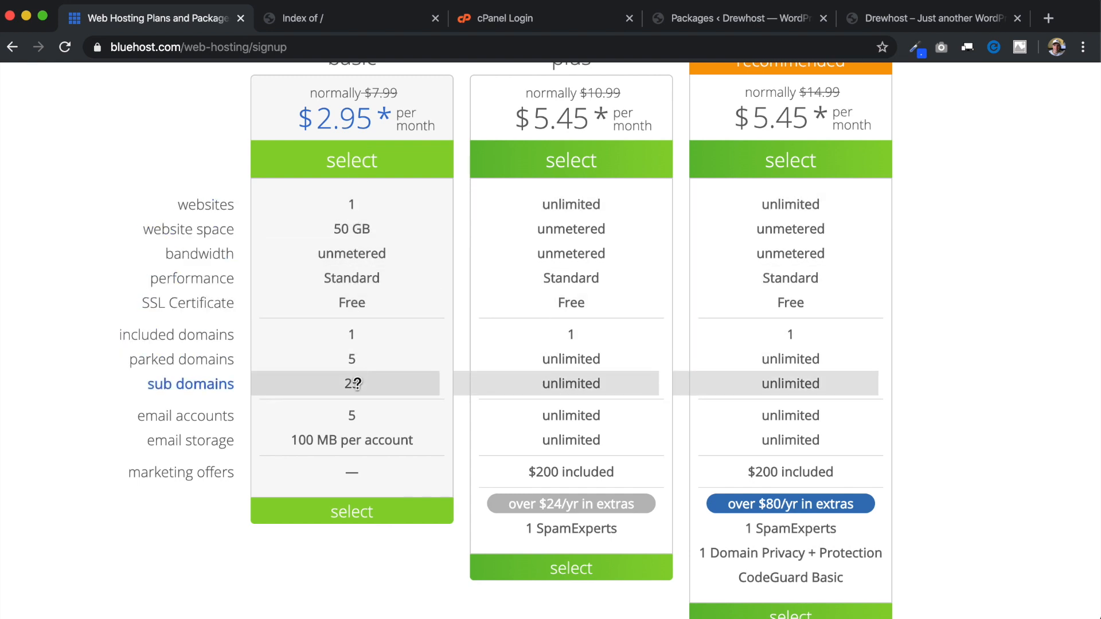
pyautogui.click(356, 519)
pyautogui.click(345, 387)
# Claim the new domain drewhostsite.com and scroll to Package Basics on the account page.
pyautogui.write('drew')
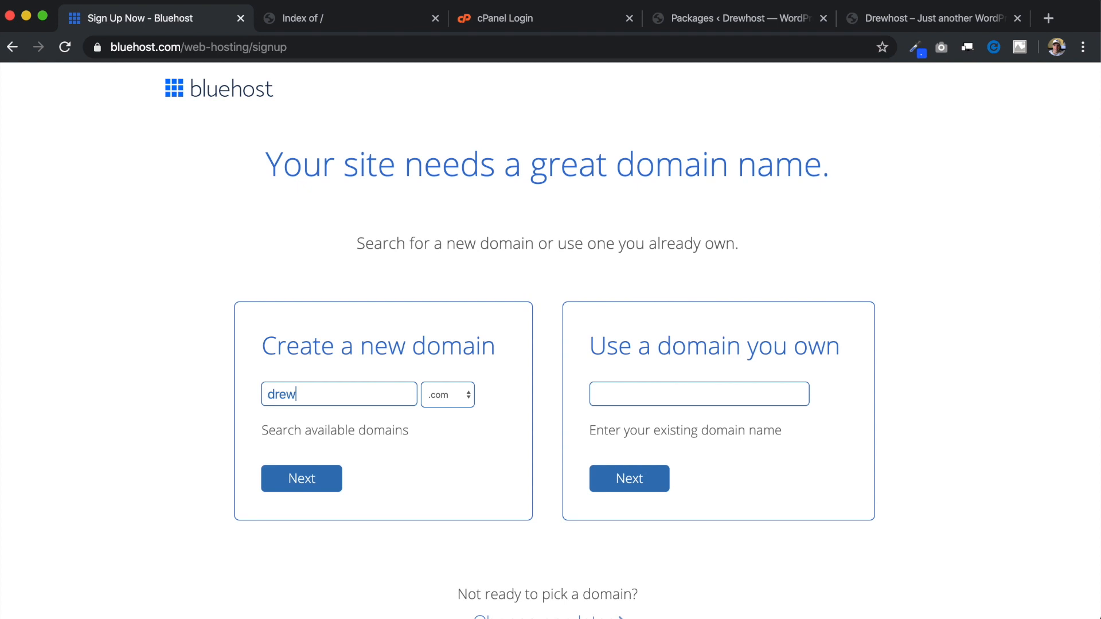
pyautogui.write('hosts')
pyautogui.click(310, 478)
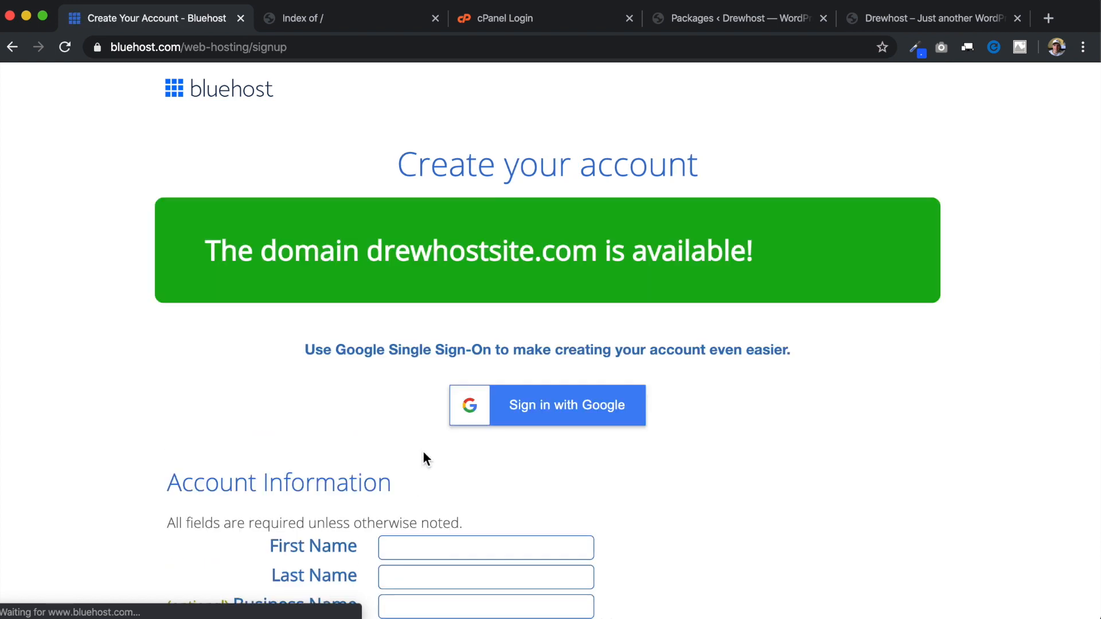
pyautogui.scroll(-10, 470, 395)
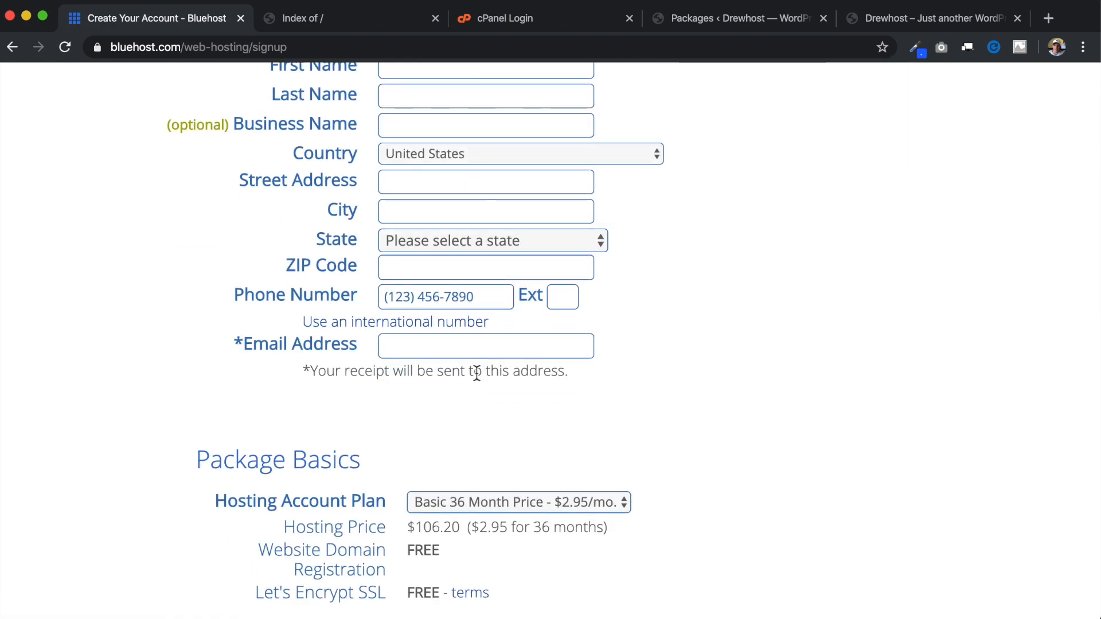
pyautogui.scroll(-3, 477, 373)
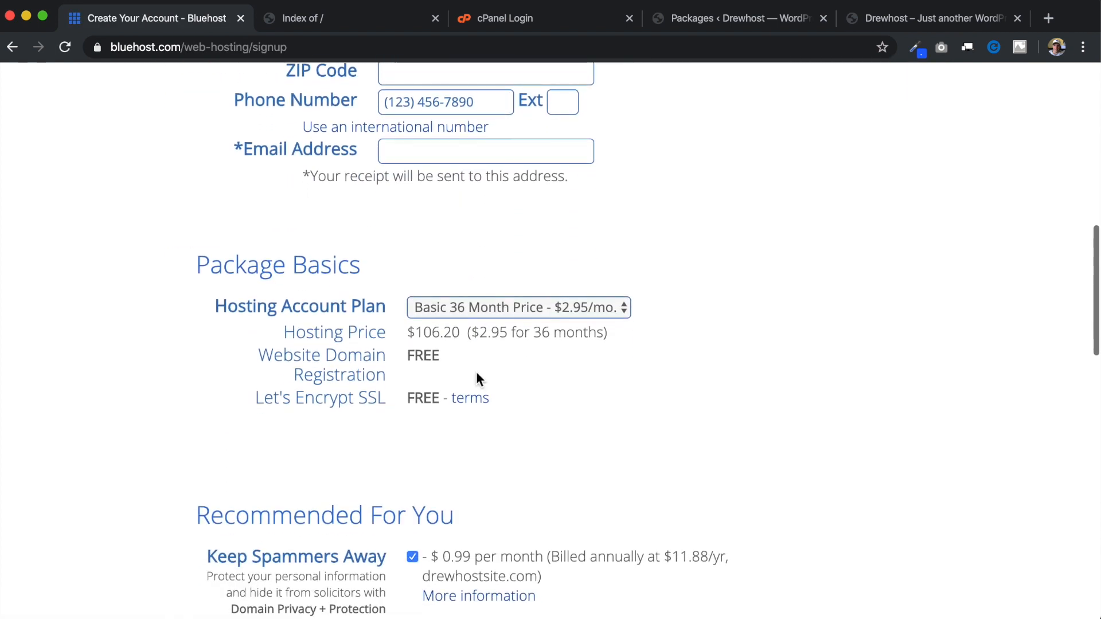
pyautogui.scroll(-1, 515, 392)
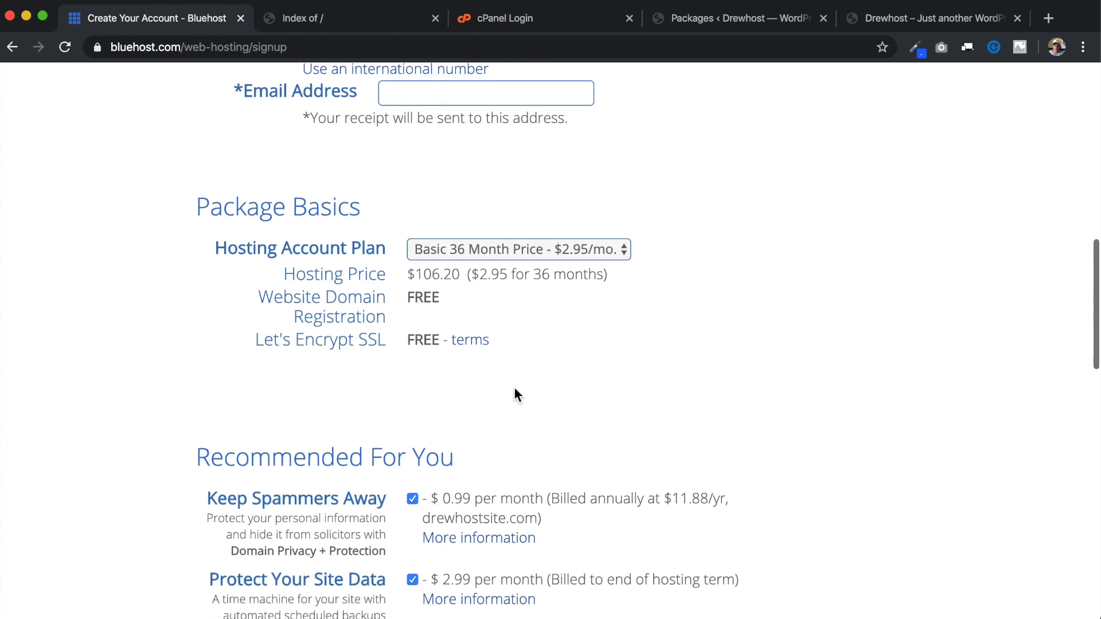
# Switch to the 12-month basic plan and untick the Protect Your Site Data add-on.
pyautogui.click(617, 260)
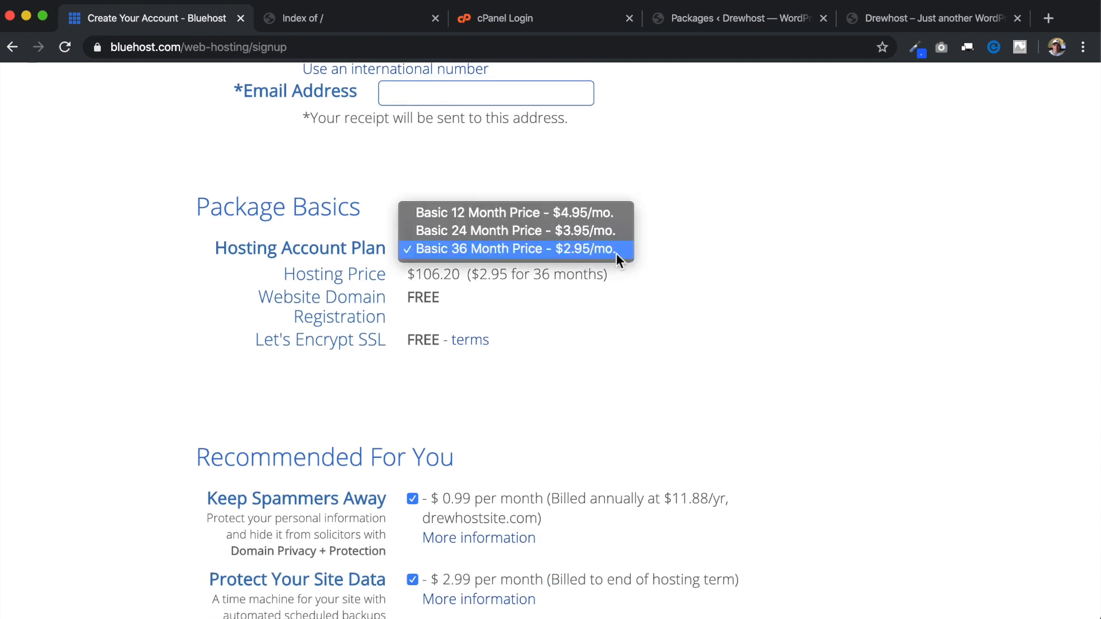
pyautogui.click(611, 213)
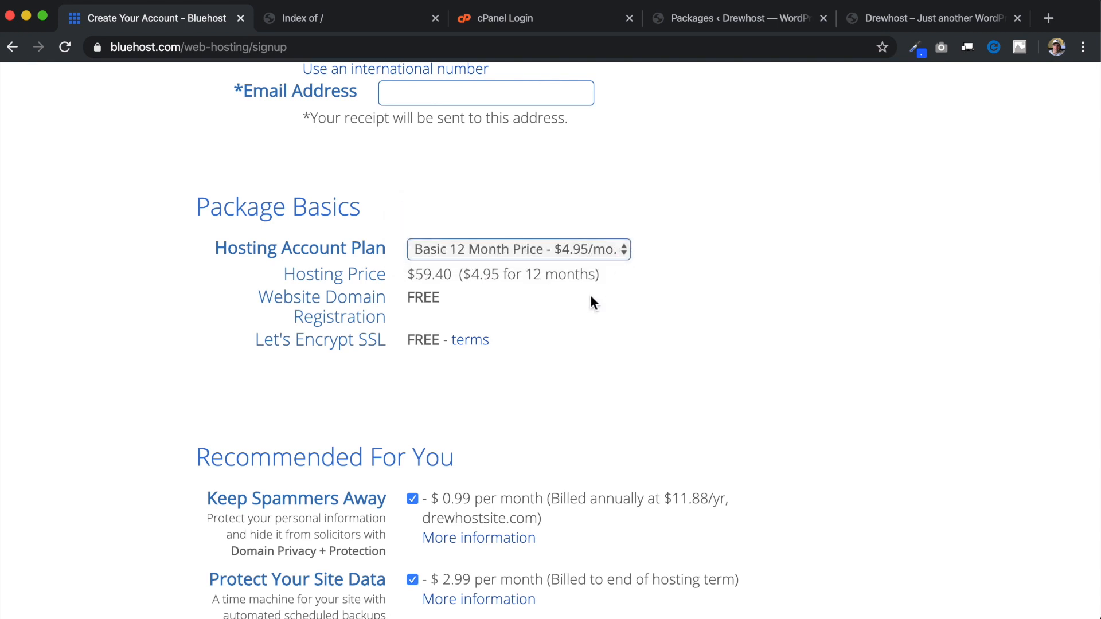
pyautogui.scroll(-4, 460, 419)
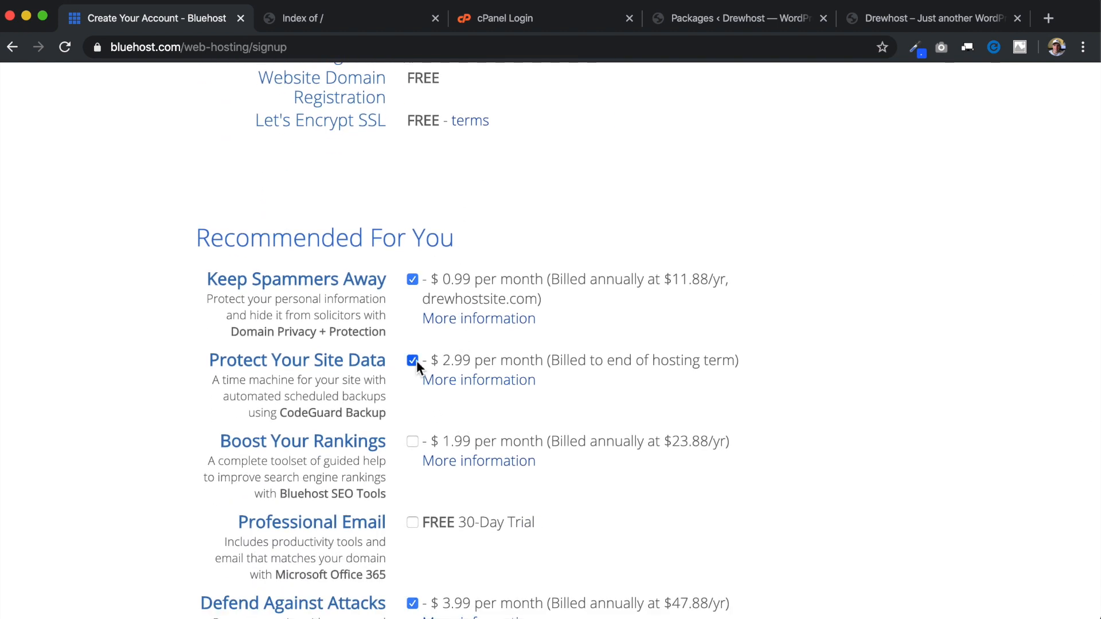
pyautogui.scroll(-2, 434, 515)
pyautogui.click(414, 507)
# Review the Domain Privacy + Protection details, keeping the $0.99/month add-on selected.
pyautogui.scroll(2, 514, 475)
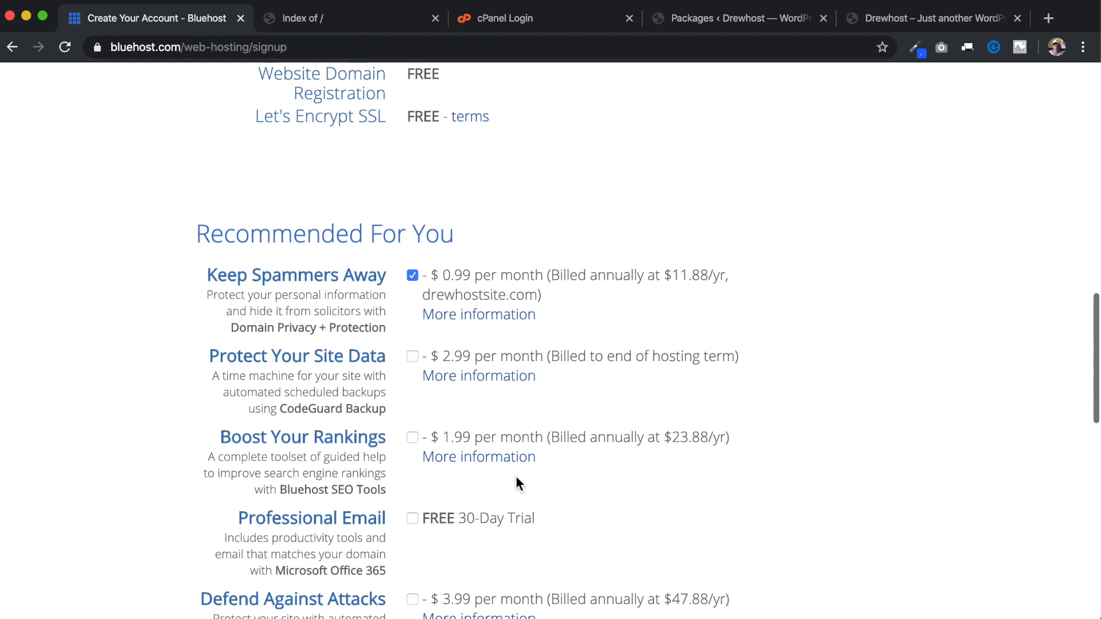
pyautogui.click(451, 326)
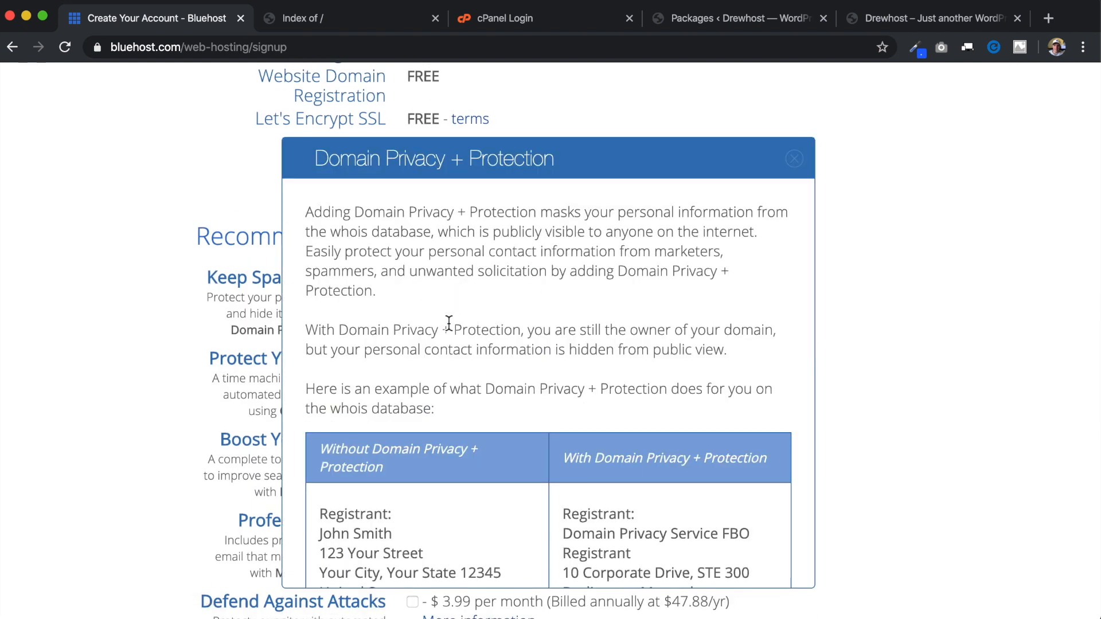
pyautogui.scroll(-3, 650, 351)
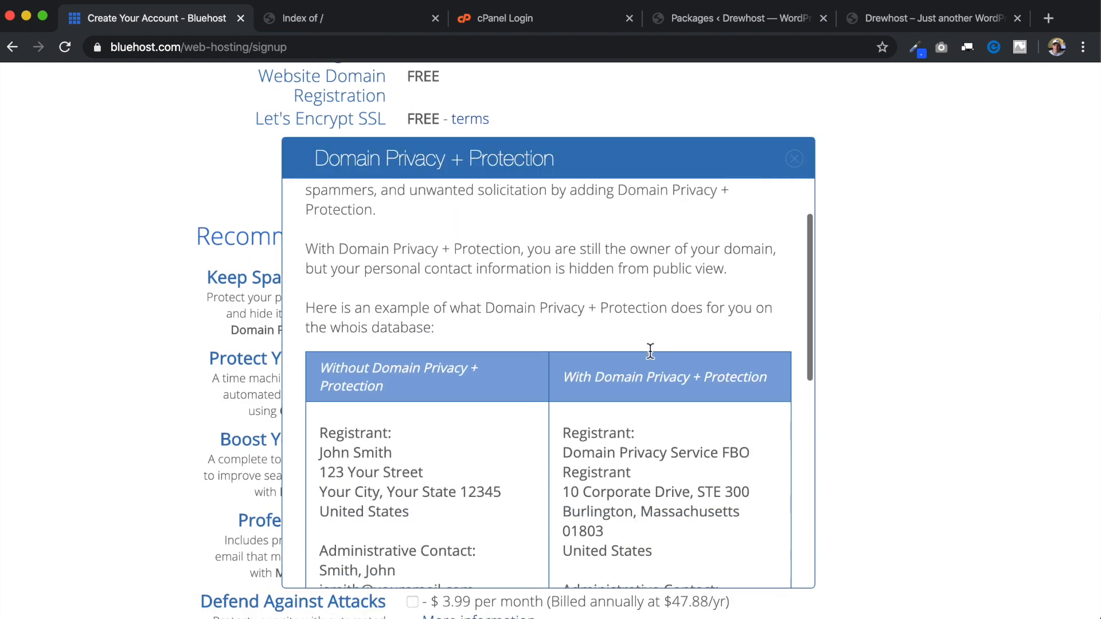
pyautogui.scroll(-3, 650, 350)
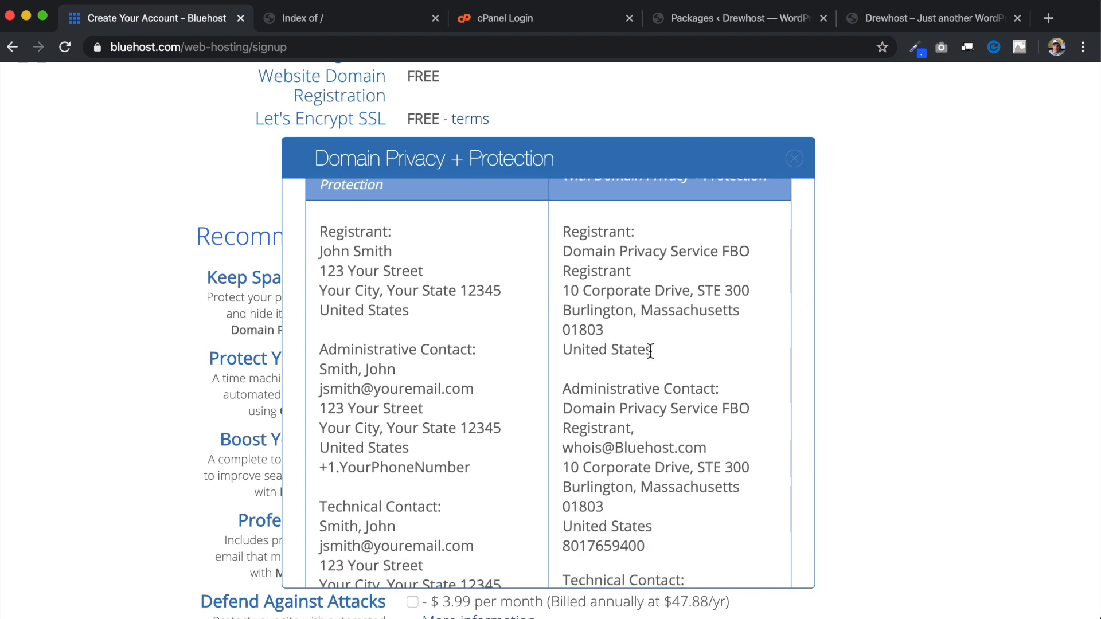
pyautogui.scroll(-6, 650, 351)
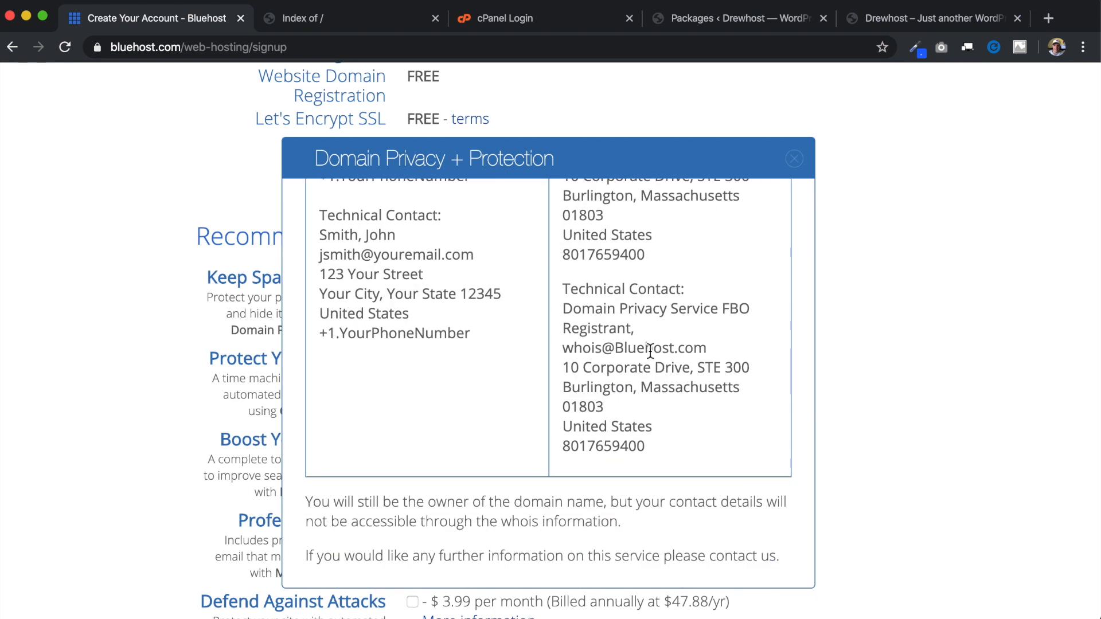
pyautogui.scroll(9, 650, 351)
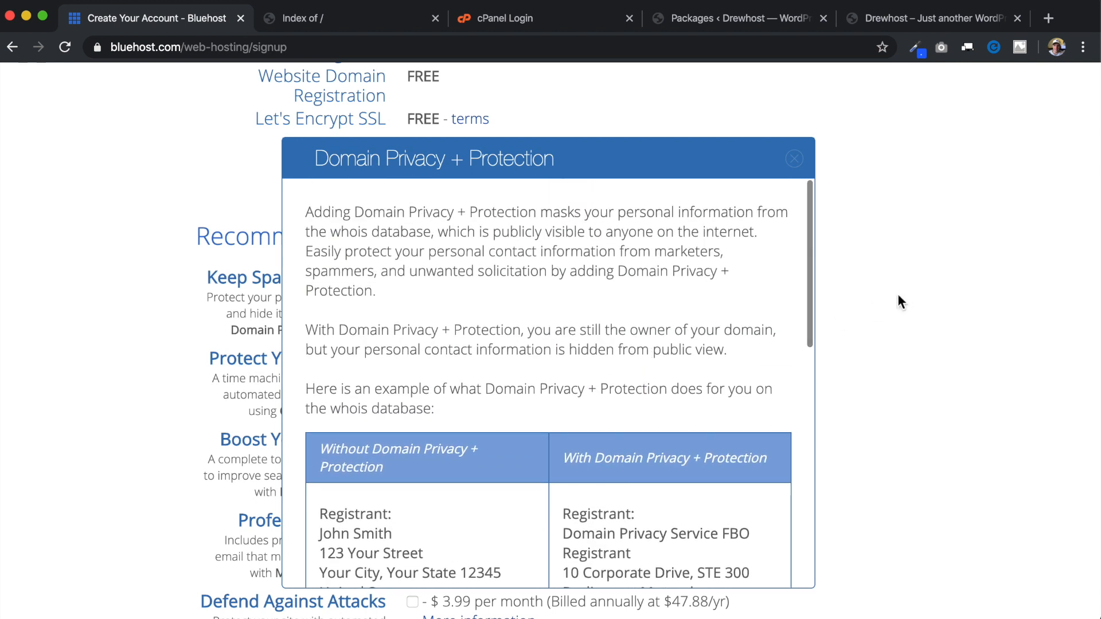
pyautogui.click(788, 158)
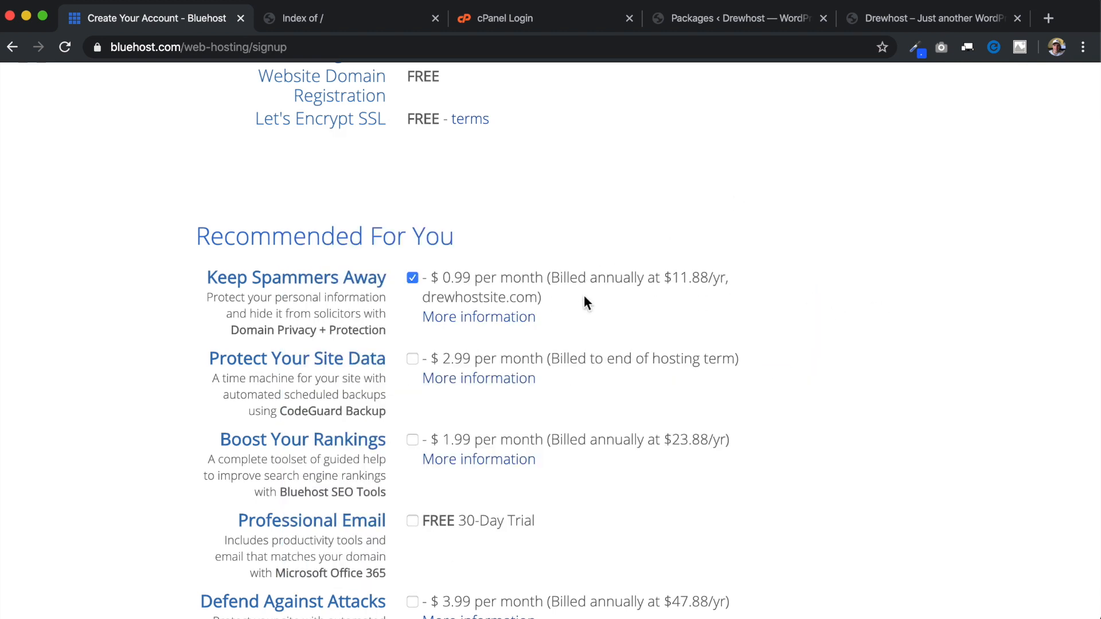
pyautogui.scroll(-9, 566, 367)
# Scroll further down the Bluehost account signup page.
pyautogui.scroll(-5, 566, 378)
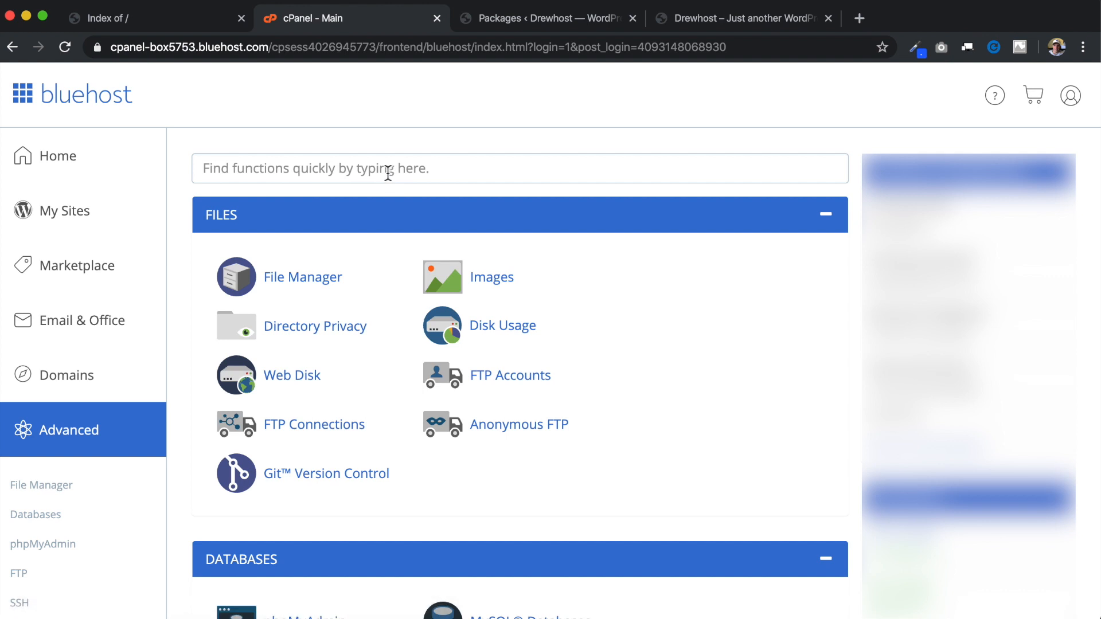
# Open File Manager in a background tab, then find and open MySQL Databases via 'my'.
pyautogui.rightClick(301, 279)
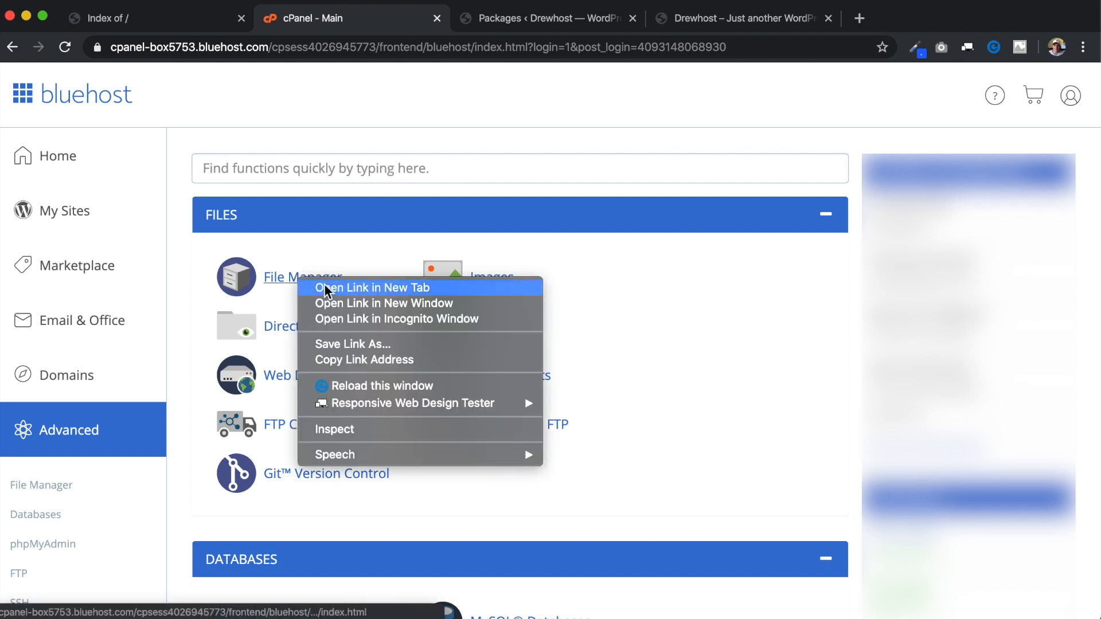
pyautogui.click(325, 287)
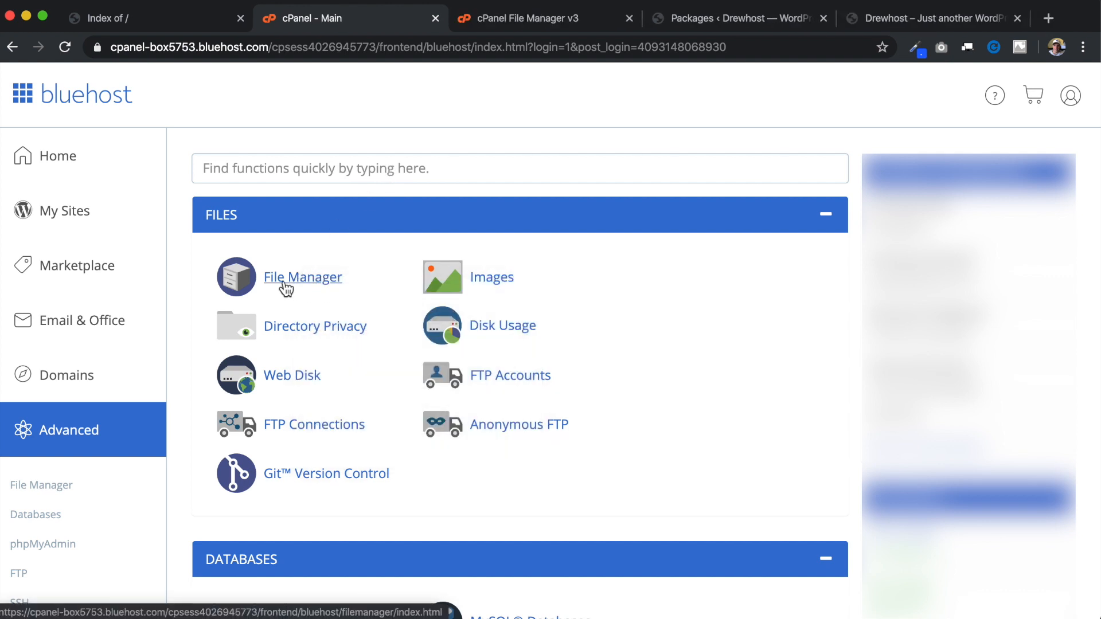
pyautogui.click(381, 173)
pyautogui.write('my')
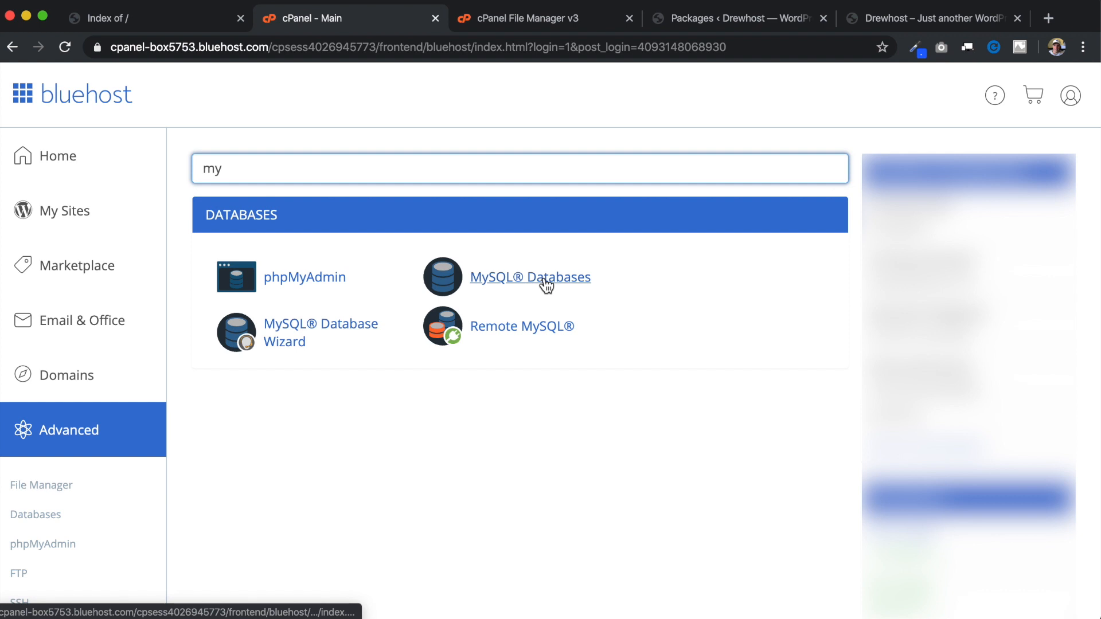
pyautogui.click(526, 287)
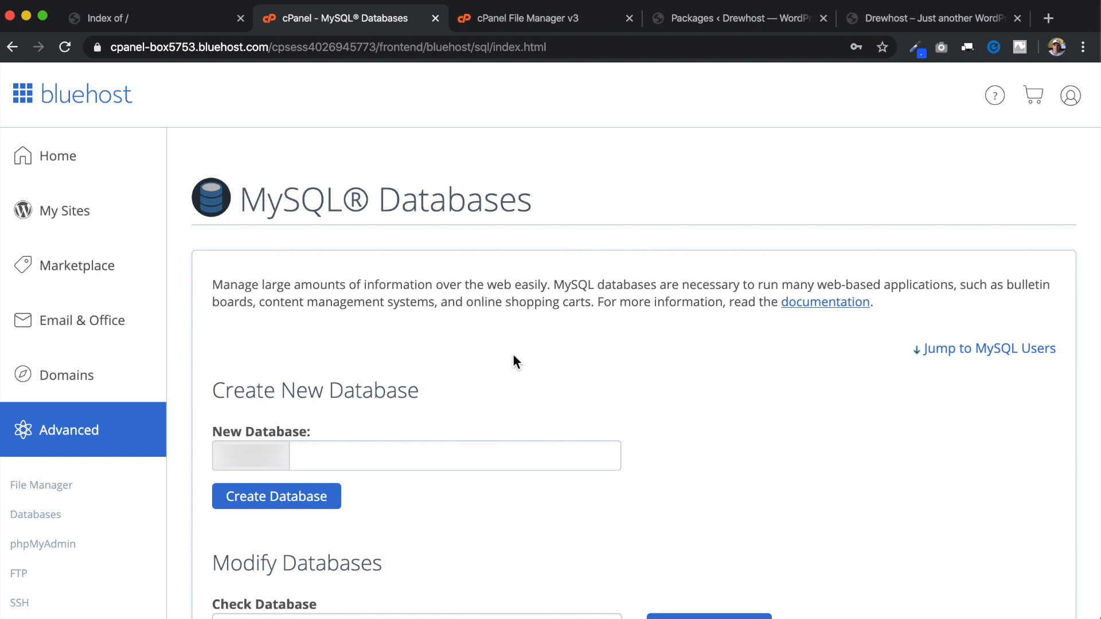
# Create the MySQL database 'drewhost' and go back to the databases overview.
pyautogui.click(404, 461)
pyautogui.write('drewhost')
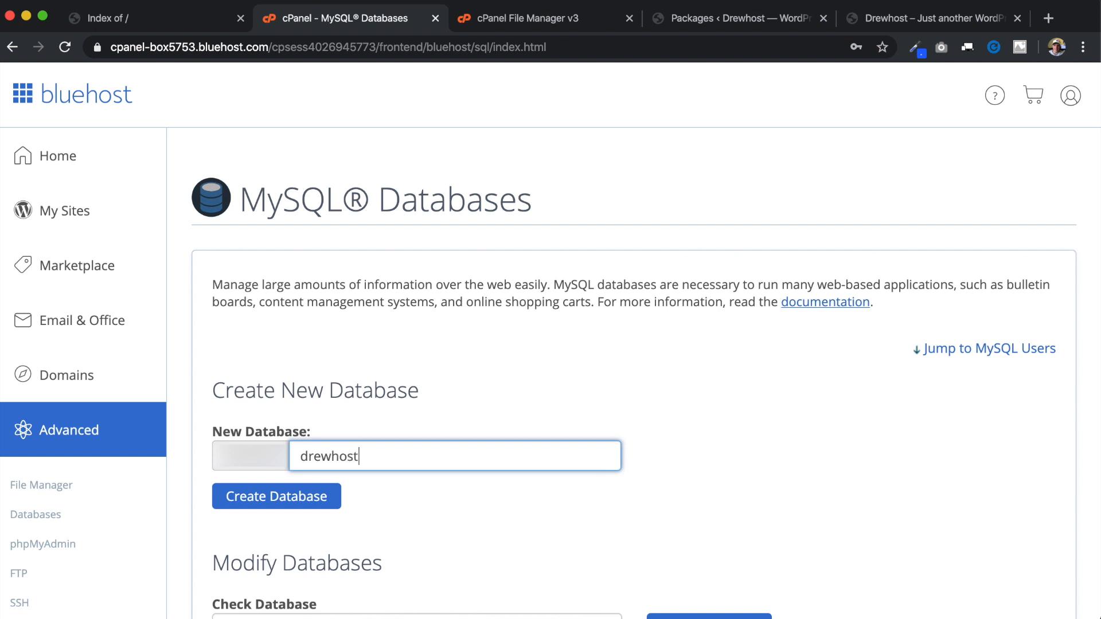
pyautogui.click(319, 510)
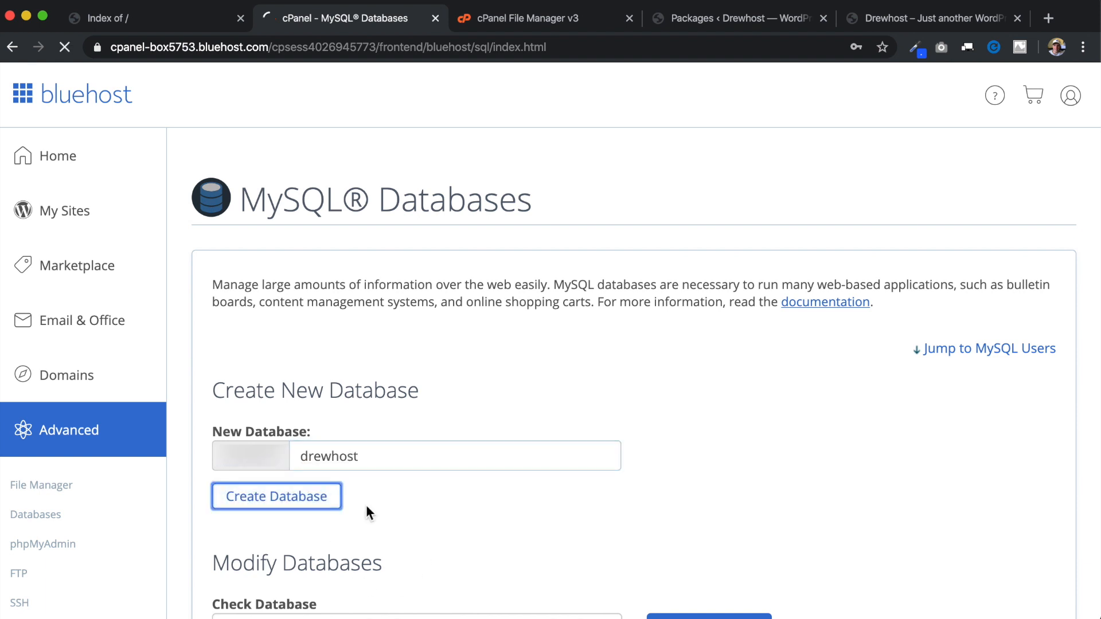
pyautogui.click(636, 346)
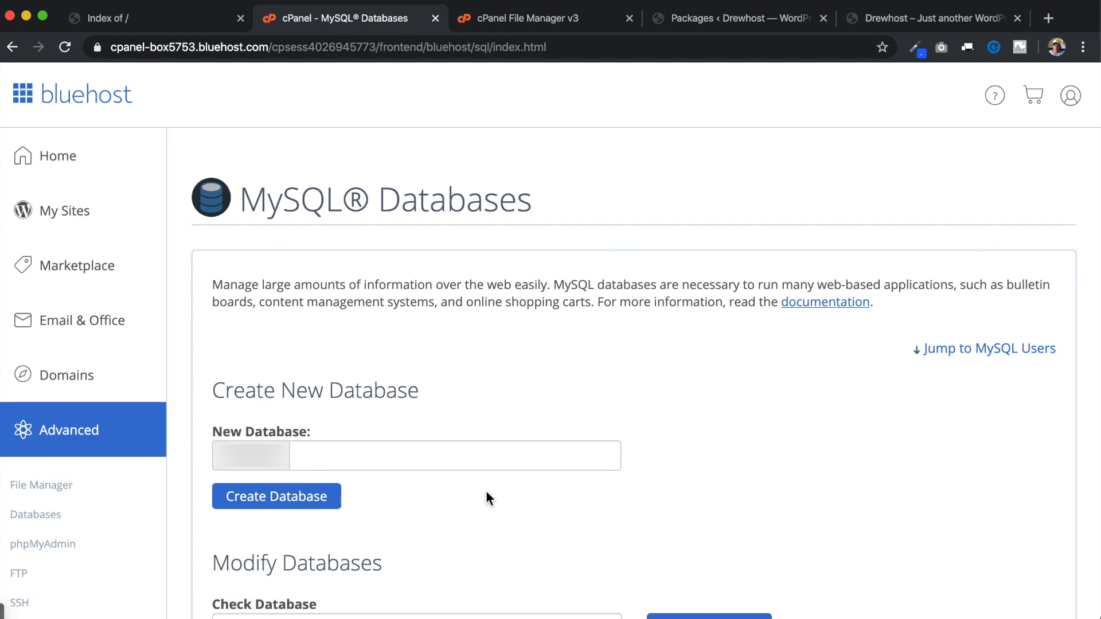
# Add the MySQL user to the drewhost database with ALL PRIVILEGES.
pyautogui.scroll(-15, 487, 498)
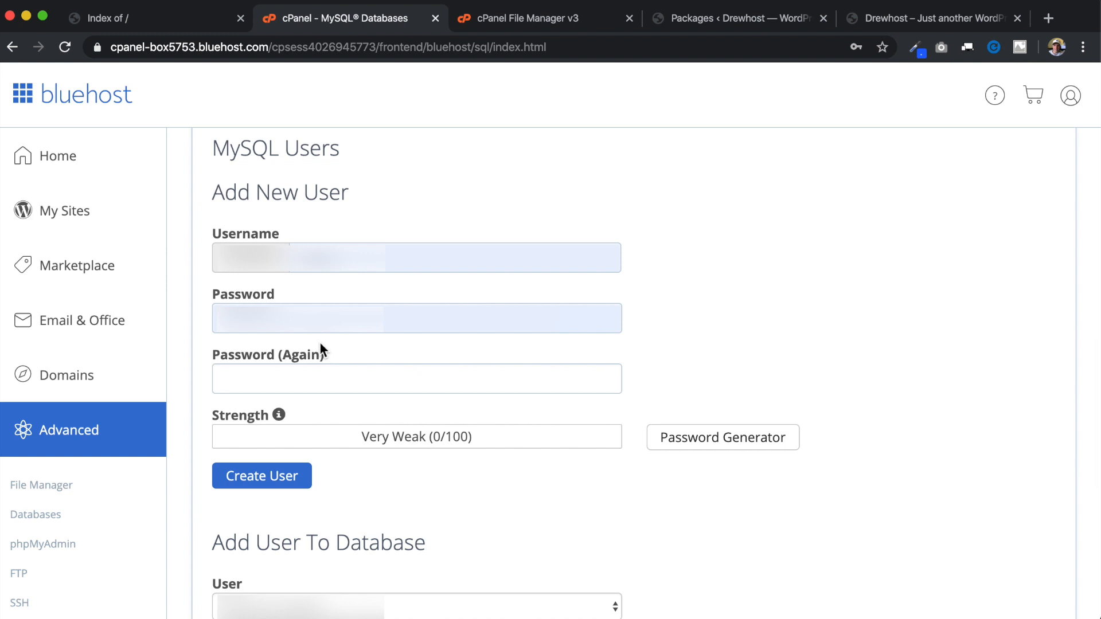
pyautogui.scroll(-5, 343, 398)
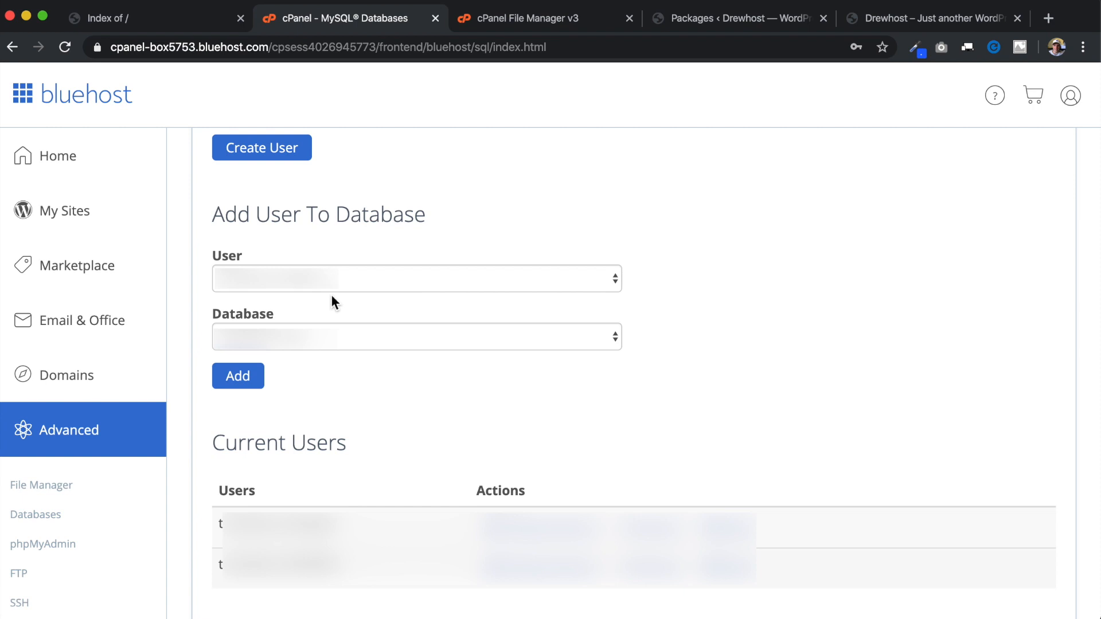
pyautogui.click(246, 378)
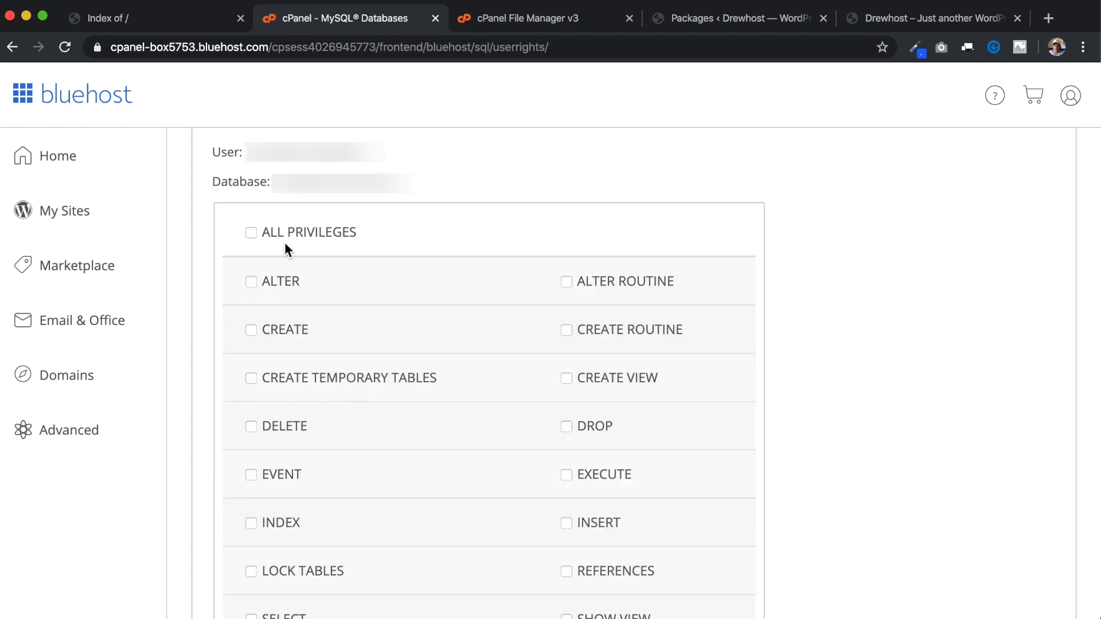
pyautogui.click(290, 237)
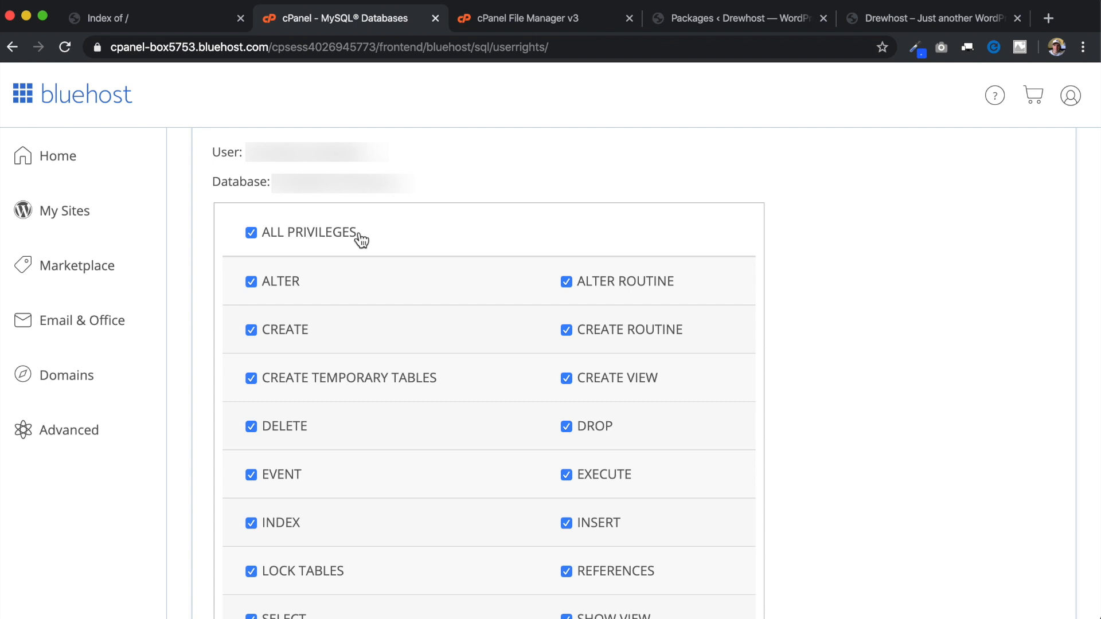
pyautogui.scroll(-5, 420, 235)
pyautogui.click(291, 428)
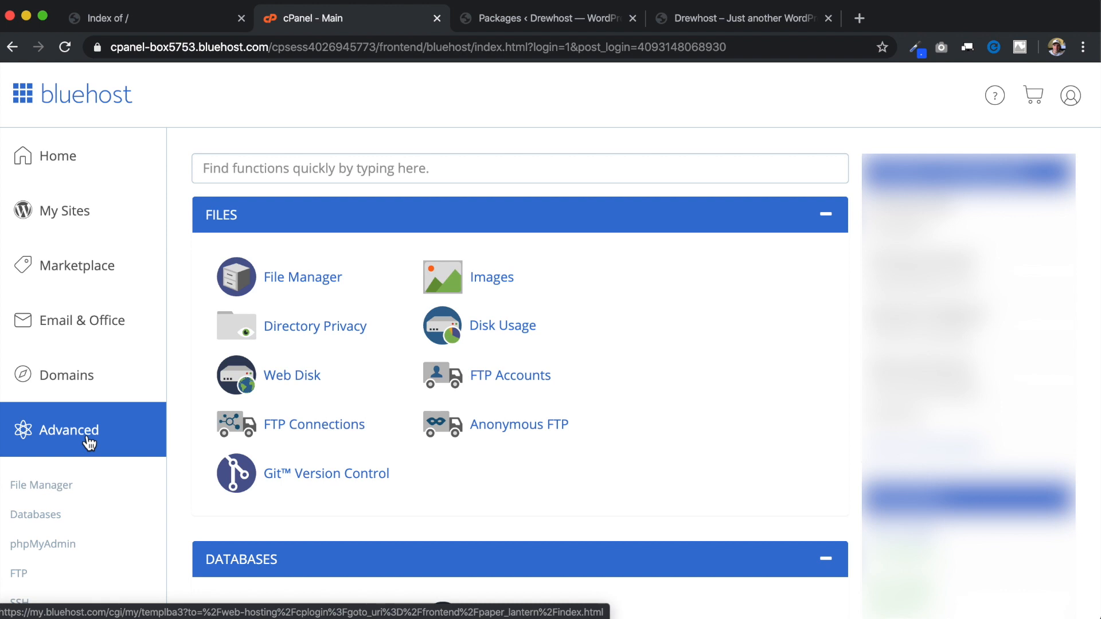
# Open File Manager in a new tab and enter the public_html/drewhost folder.
pyautogui.rightClick(299, 279)
pyautogui.click(324, 287)
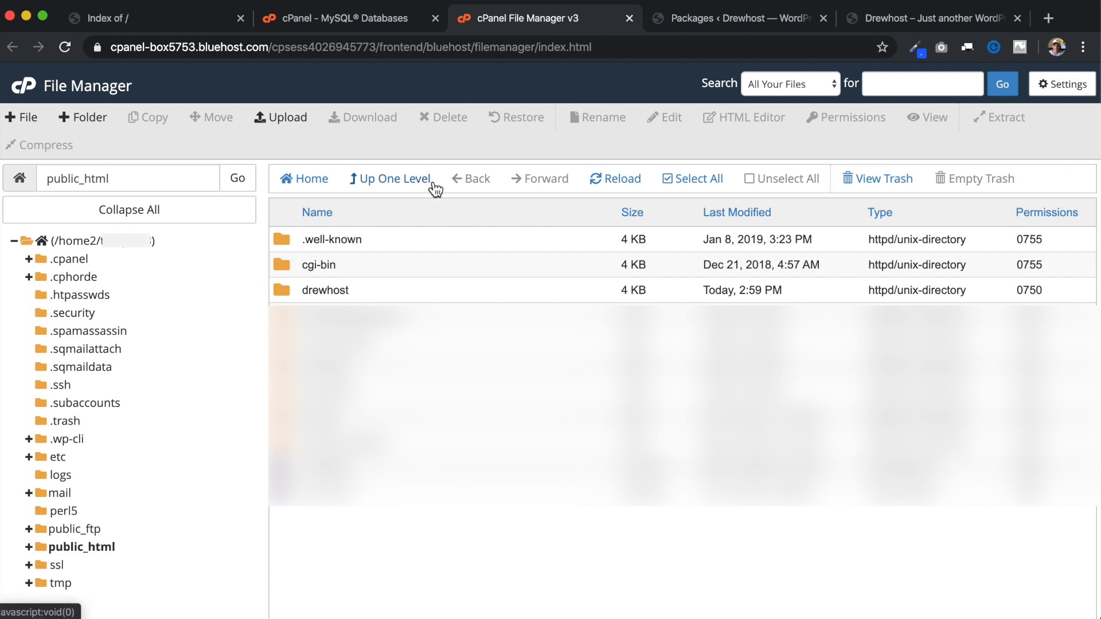
pyautogui.click(411, 290)
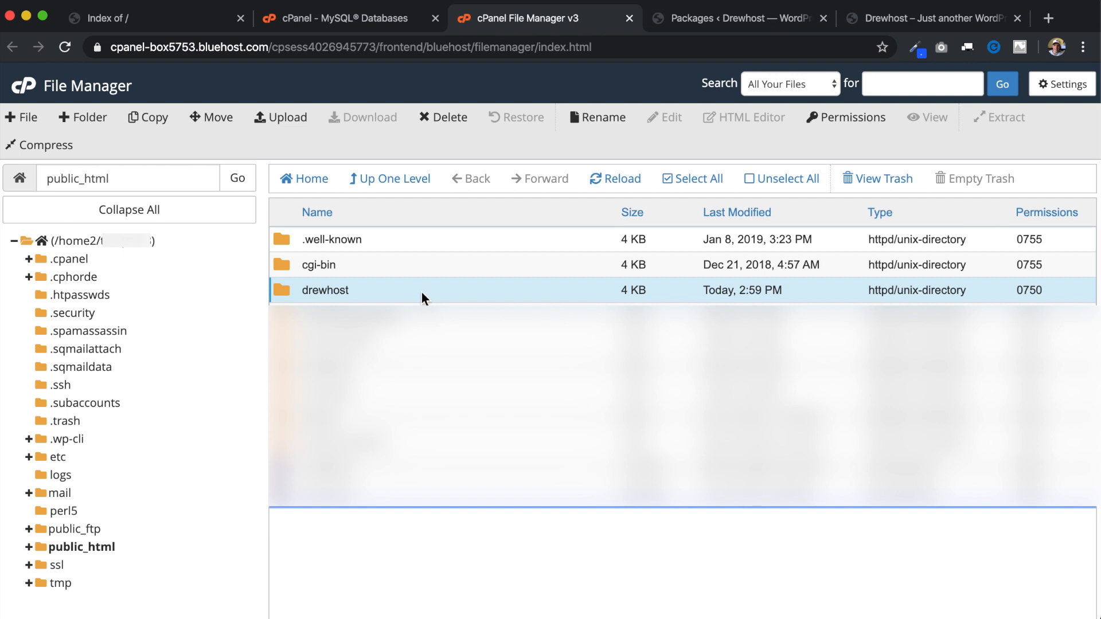
pyautogui.doubleClick(425, 291)
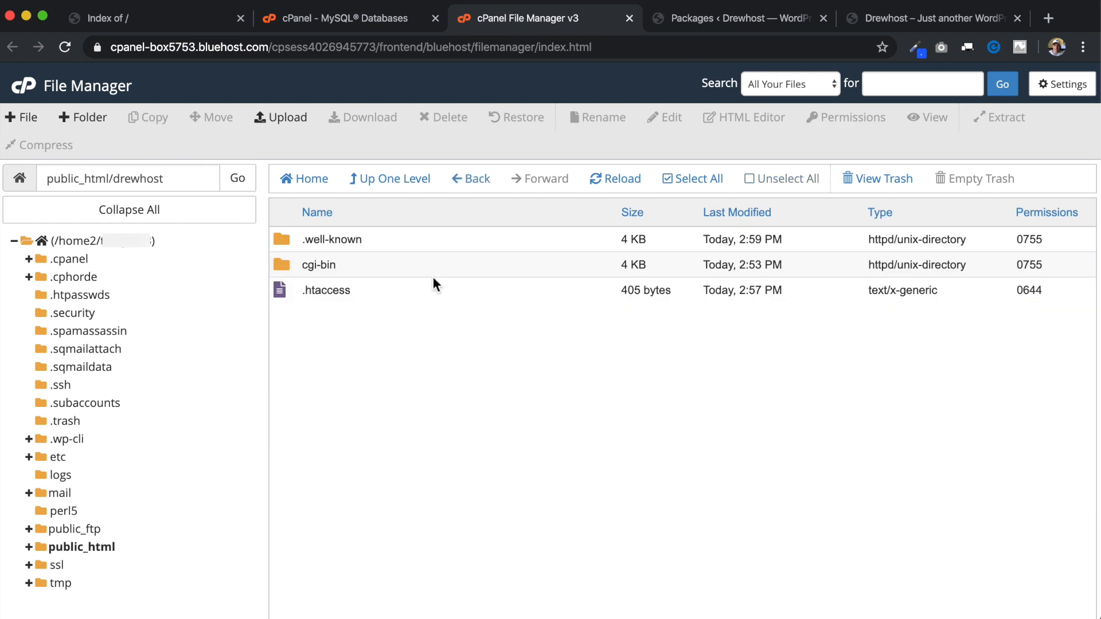
# Upload installer.php and the 16.46 MB archive zip to the drewhost folder and confirm both list on drewhost.com.
pyautogui.click(288, 118)
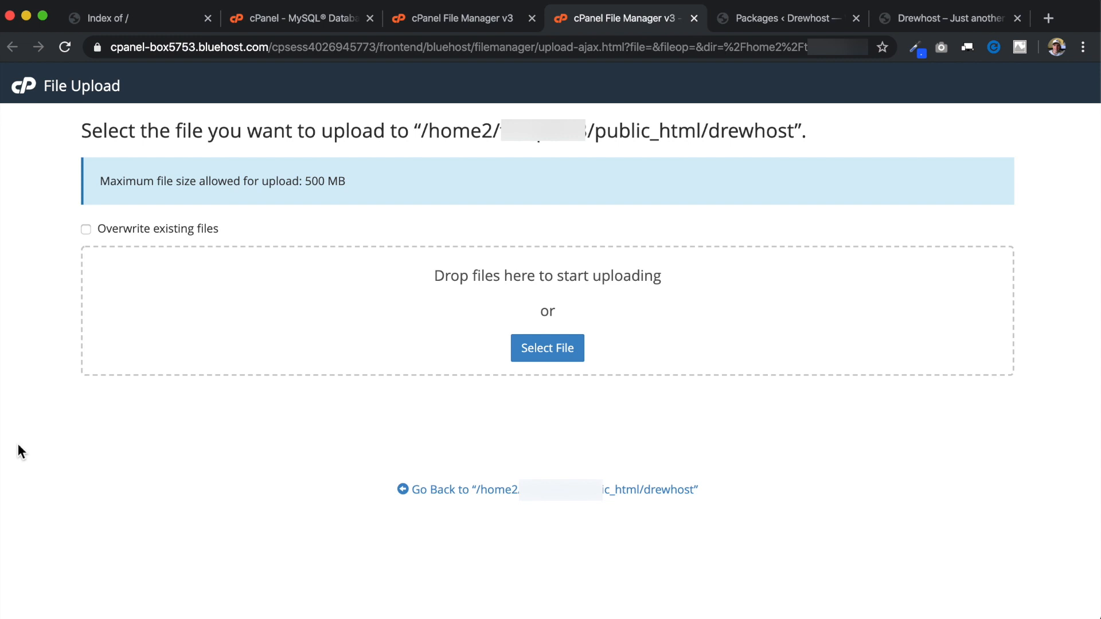
pyautogui.press('super+Tab')
pyautogui.moveTo(270, 393); pyautogui.dragTo(556, 300)
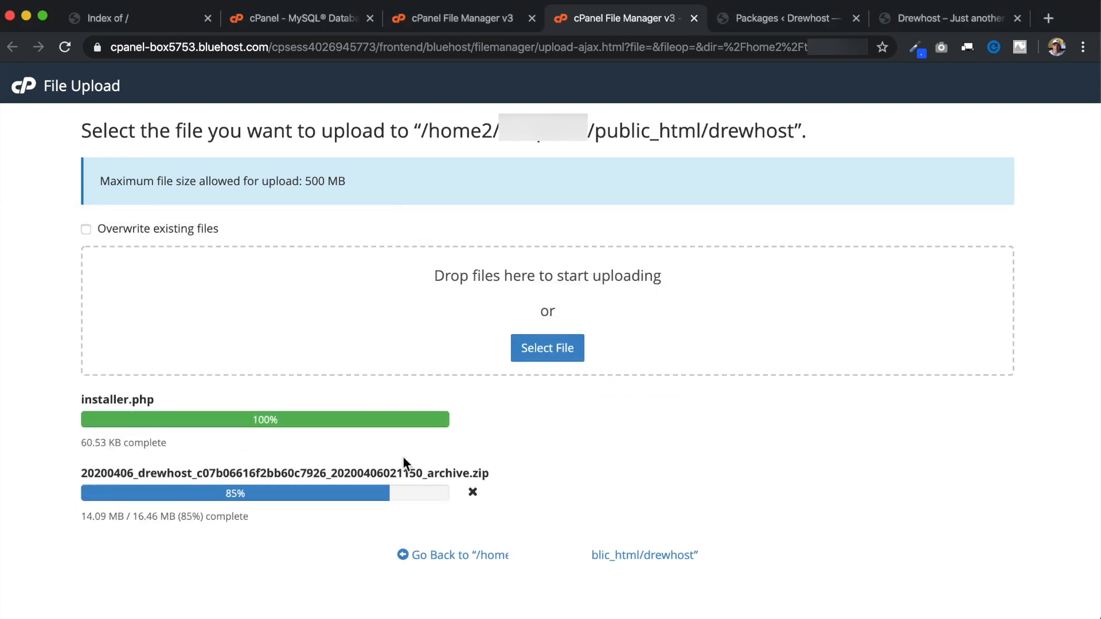
pyautogui.click(160, 18)
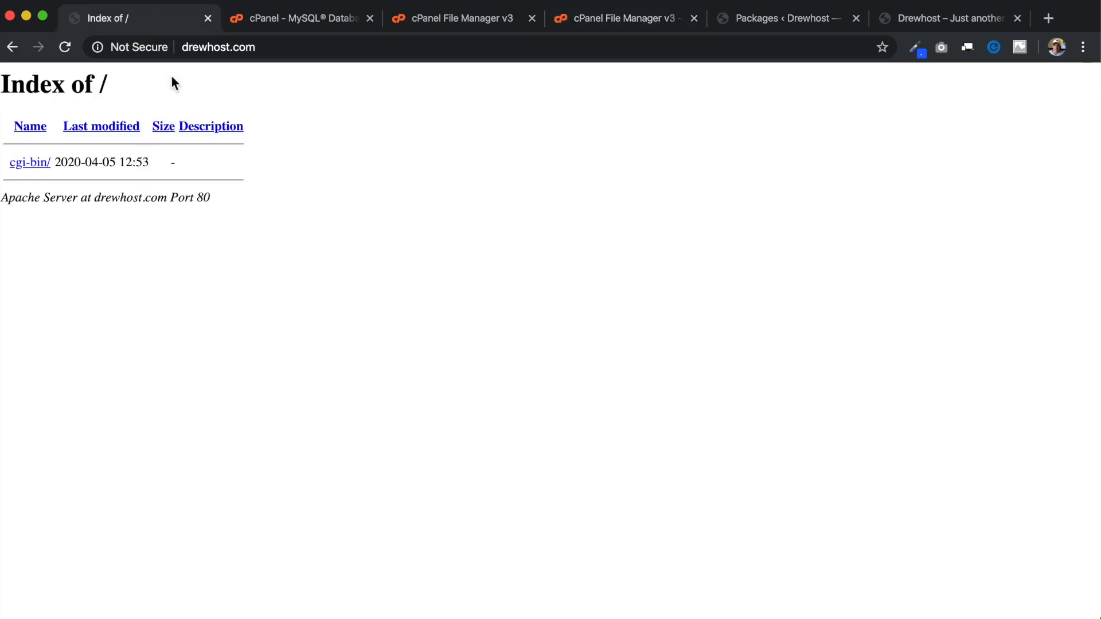
pyautogui.click(65, 47)
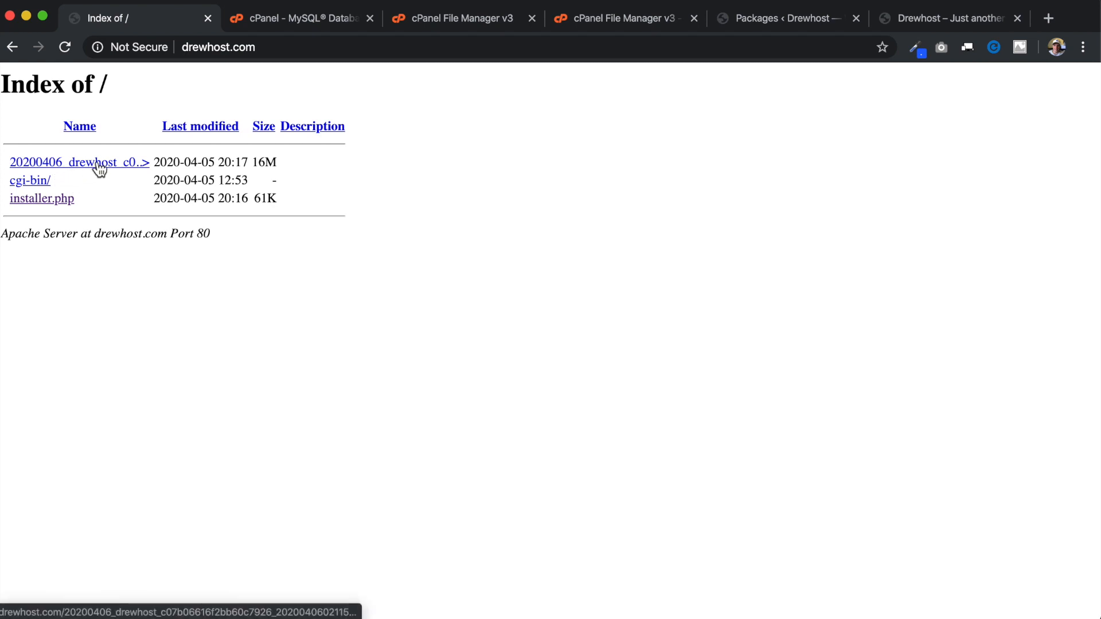
# Launch installer.php, accept all terms and notices, and extract the archive to reach Install Database.
pyautogui.click(48, 206)
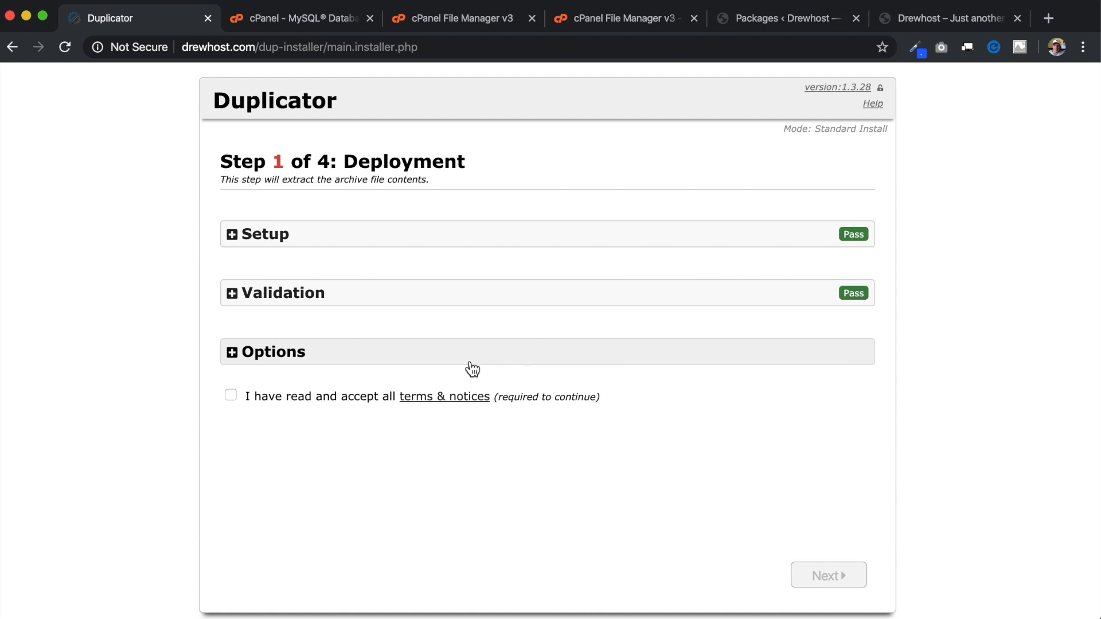
pyautogui.click(326, 398)
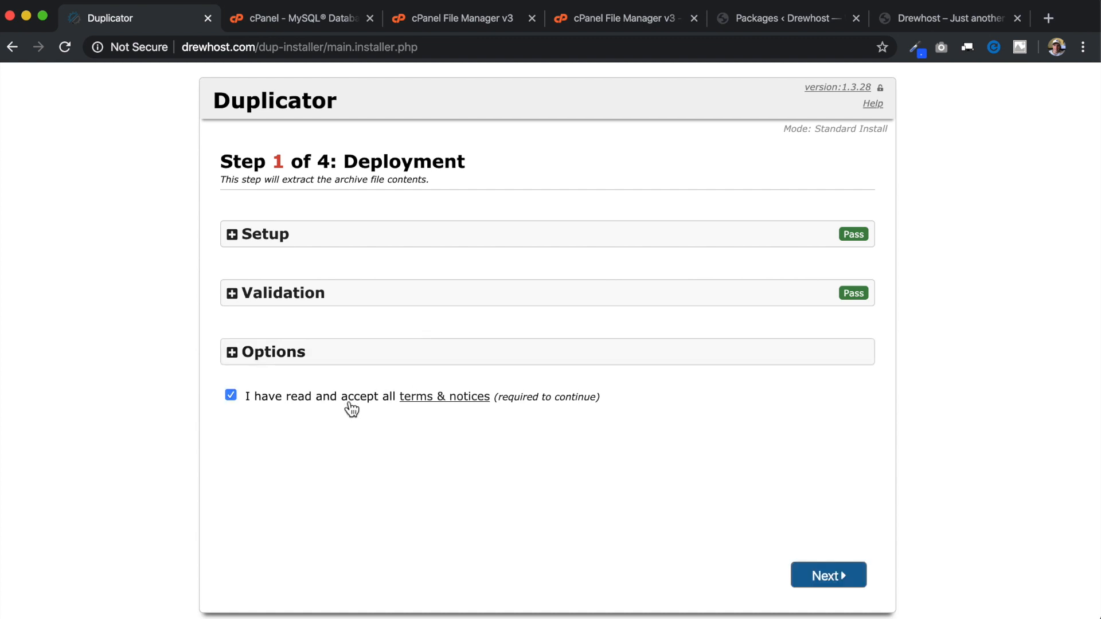
pyautogui.click(836, 574)
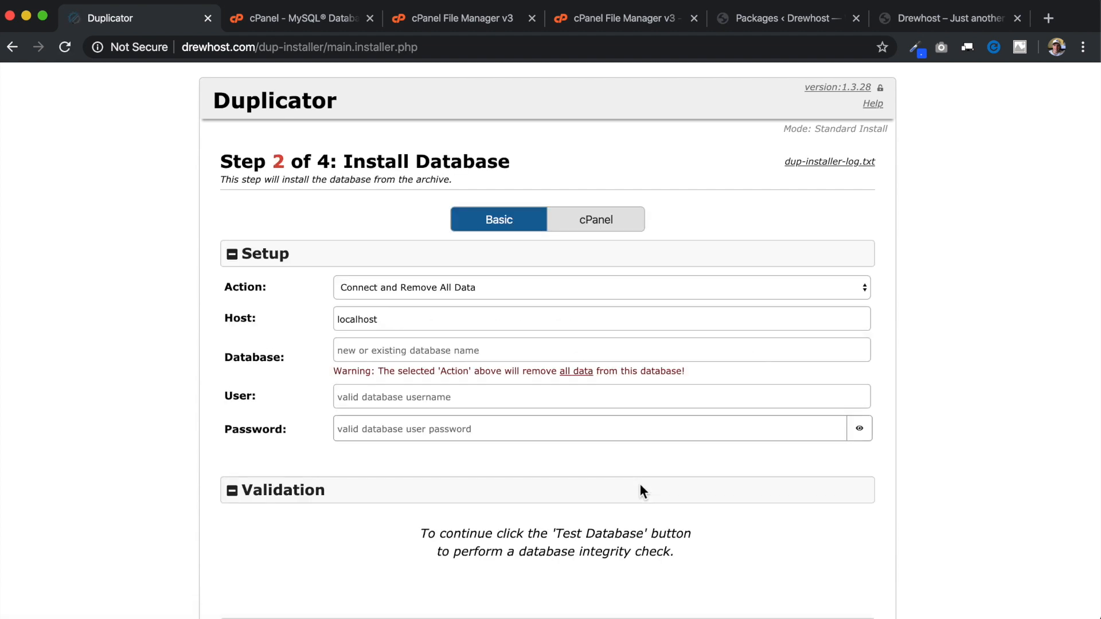
# Enter the new database name, user and password, checking the details in cPanel.
pyautogui.click(471, 353)
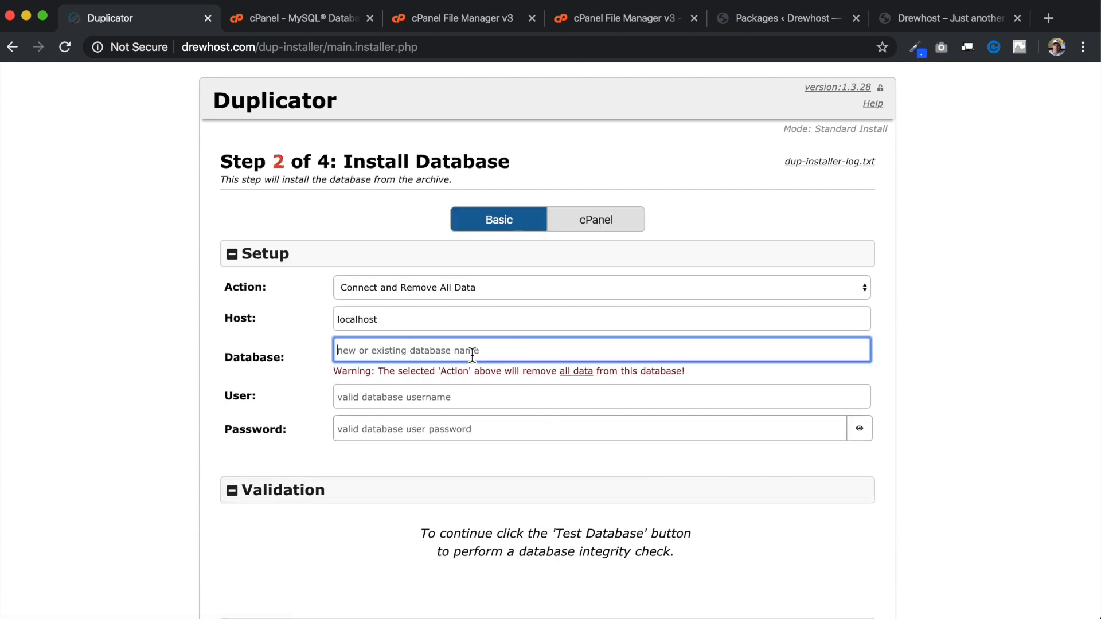
pyautogui.click(442, 397)
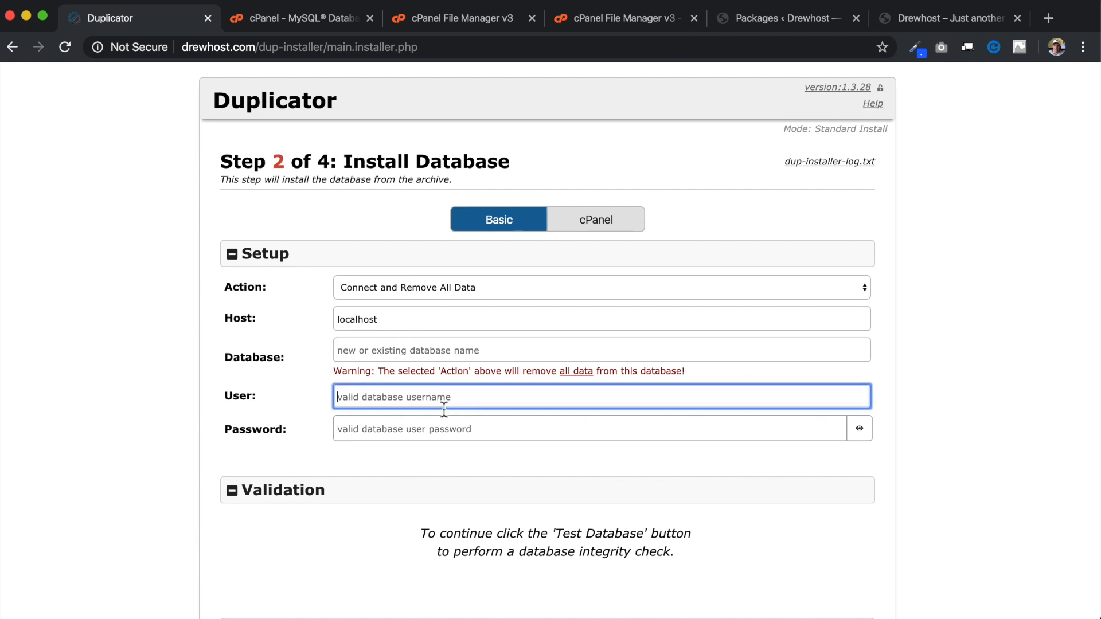
pyautogui.click(446, 430)
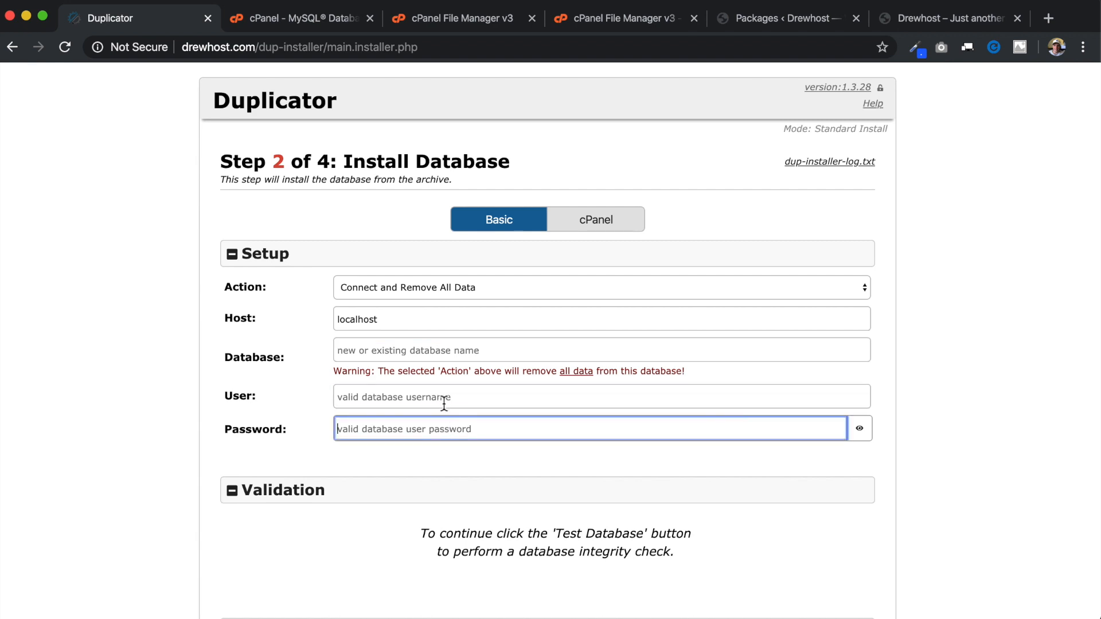
pyautogui.click(428, 351)
pyautogui.click(333, 18)
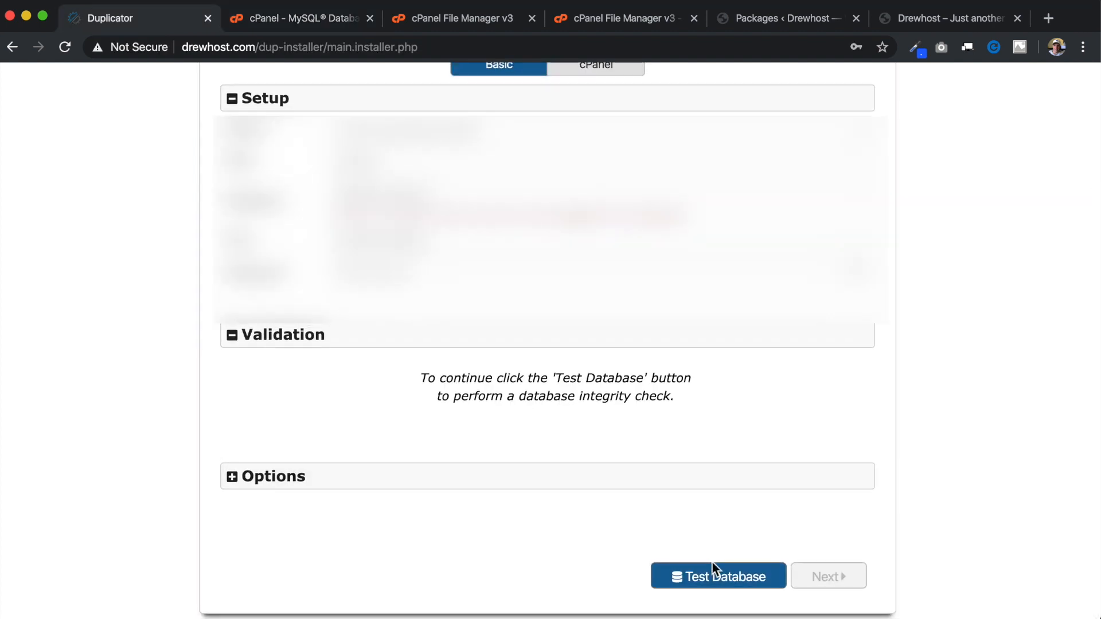
# Test the database connection, then install the database and confirm the installer settings.
pyautogui.click(726, 578)
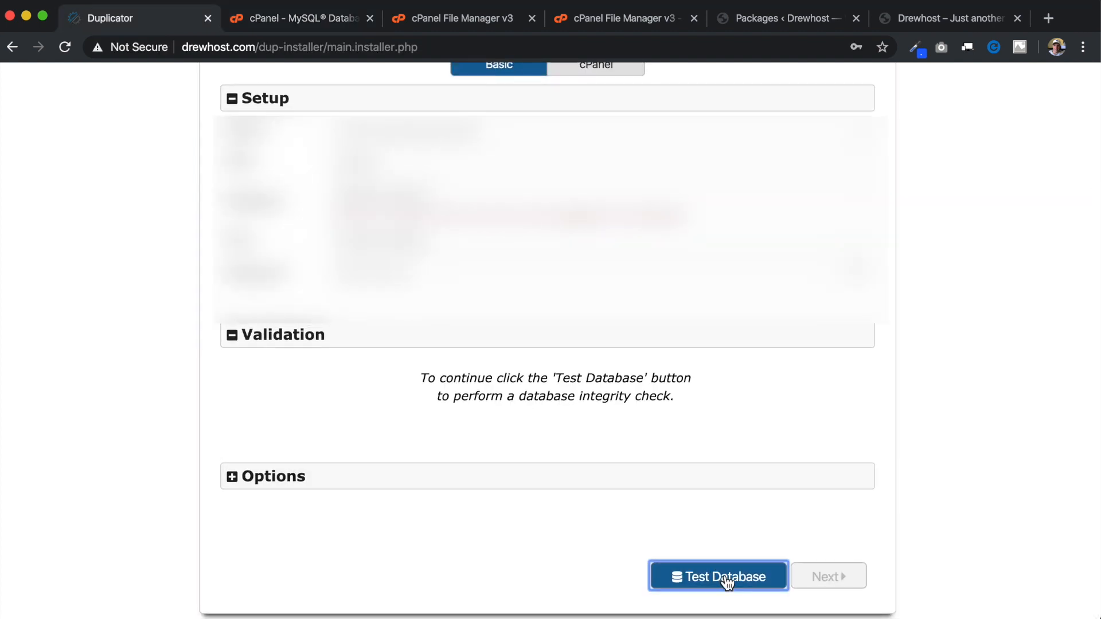
pyautogui.click(725, 577)
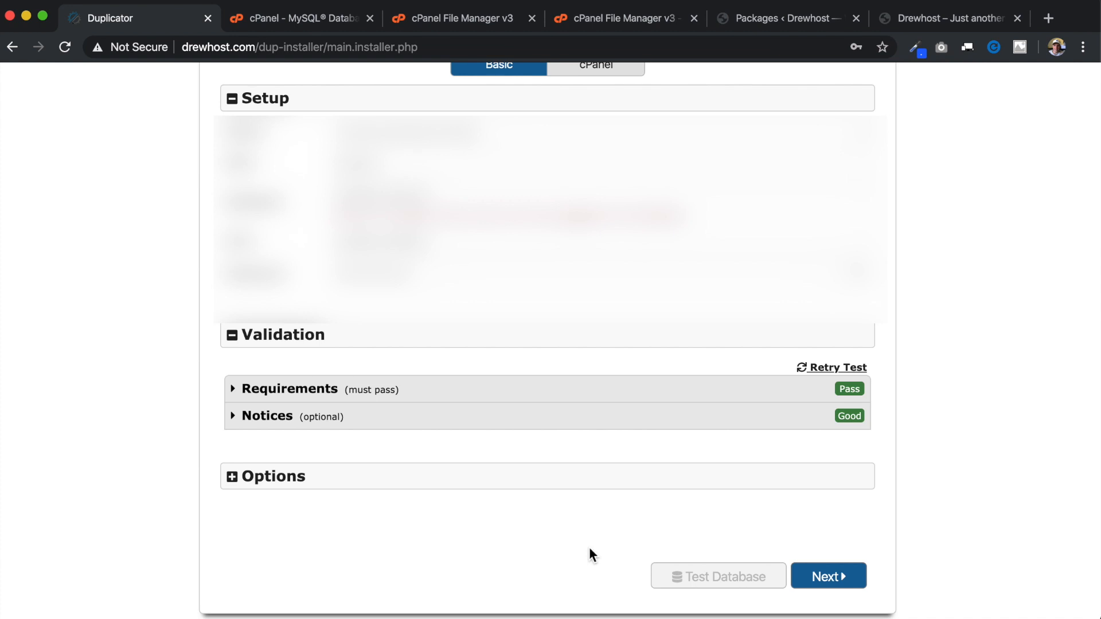
pyautogui.click(843, 584)
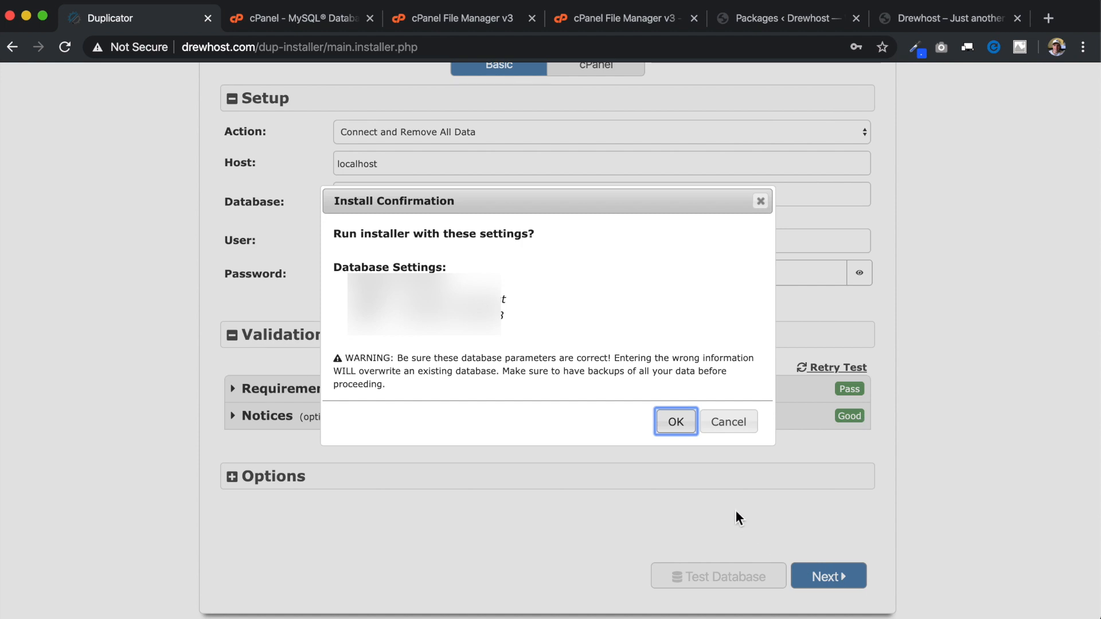
pyautogui.click(681, 430)
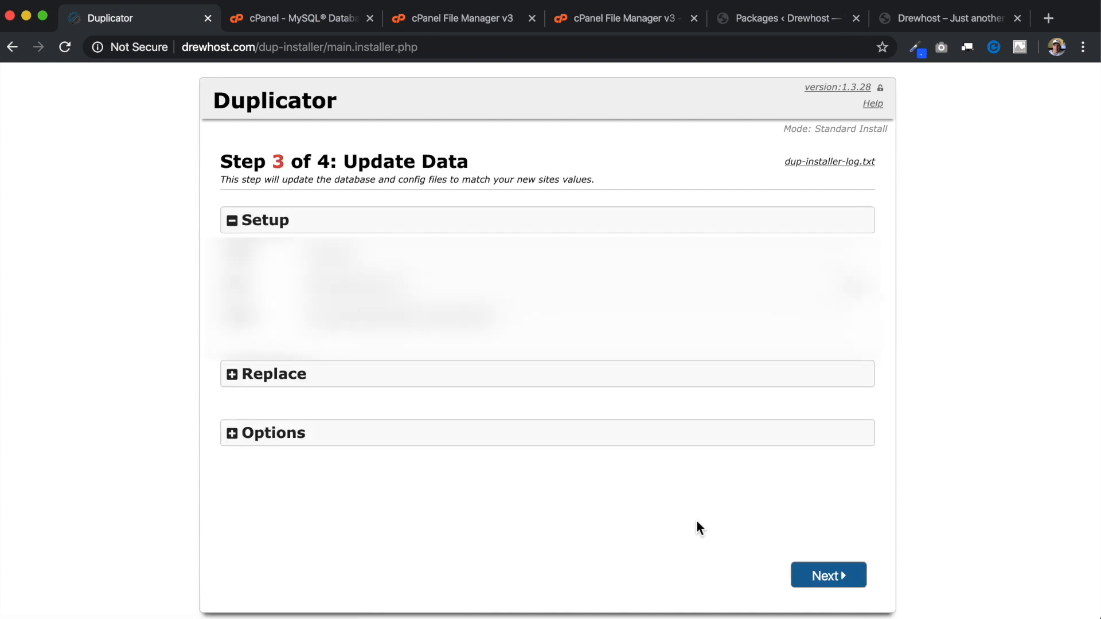
# Apply the data updates, then log into the migrated site's WordPress admin with the account username and password.
pyautogui.click(839, 577)
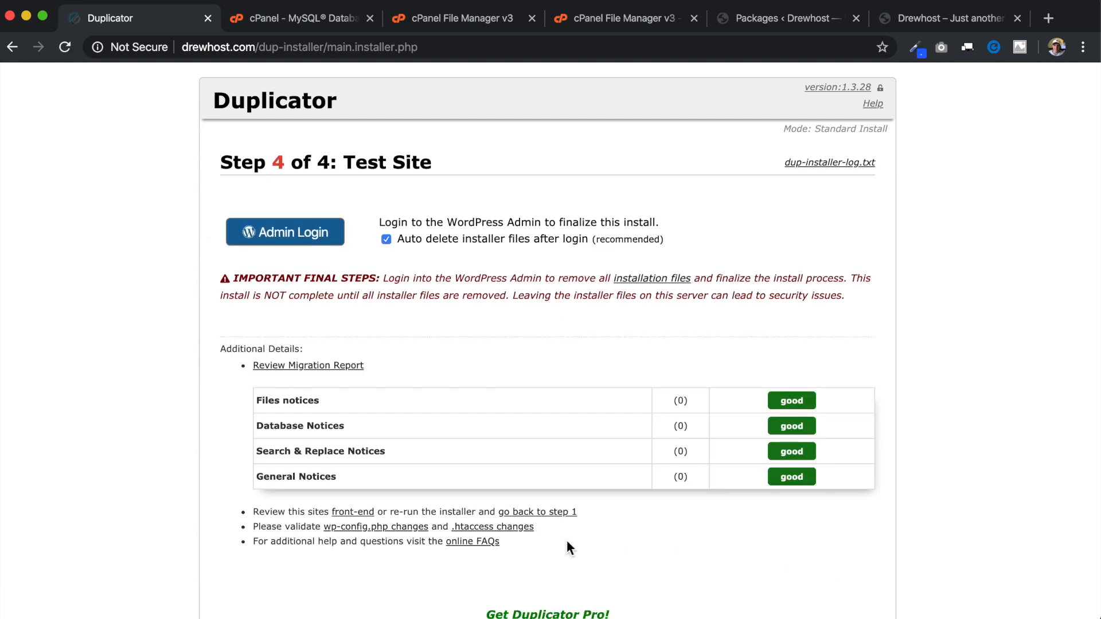
pyautogui.click(283, 237)
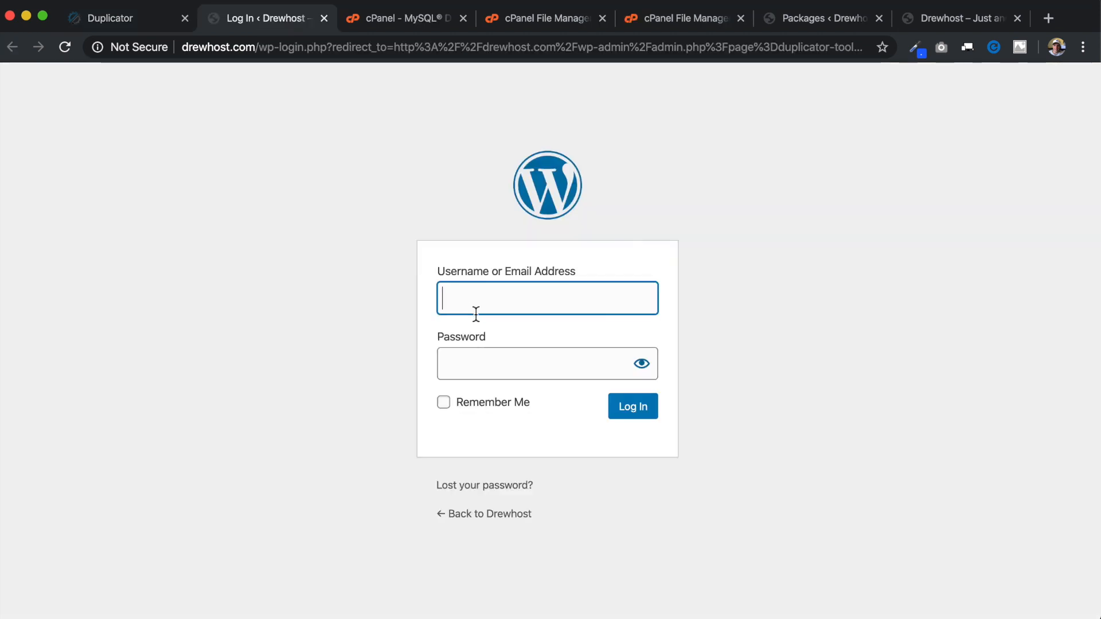
pyautogui.write('drew')
pyautogui.click(470, 367)
pyautogui.click(635, 417)
pyautogui.click(636, 418)
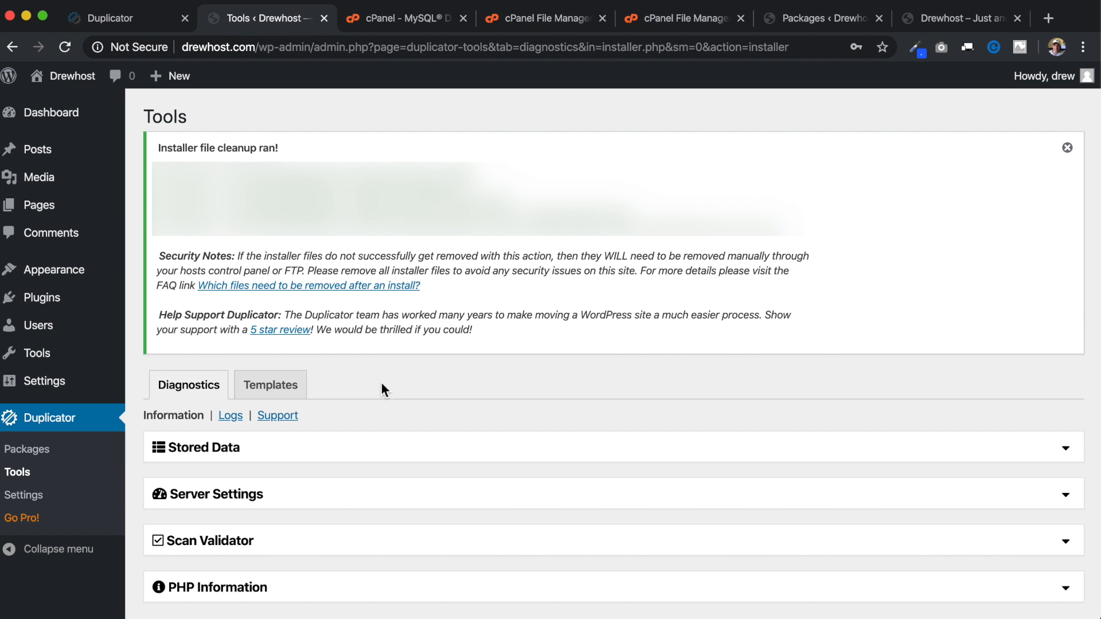
# Dismiss the installer cleanup notice and open the live Drewhost site in a new tab.
pyautogui.click(1066, 147)
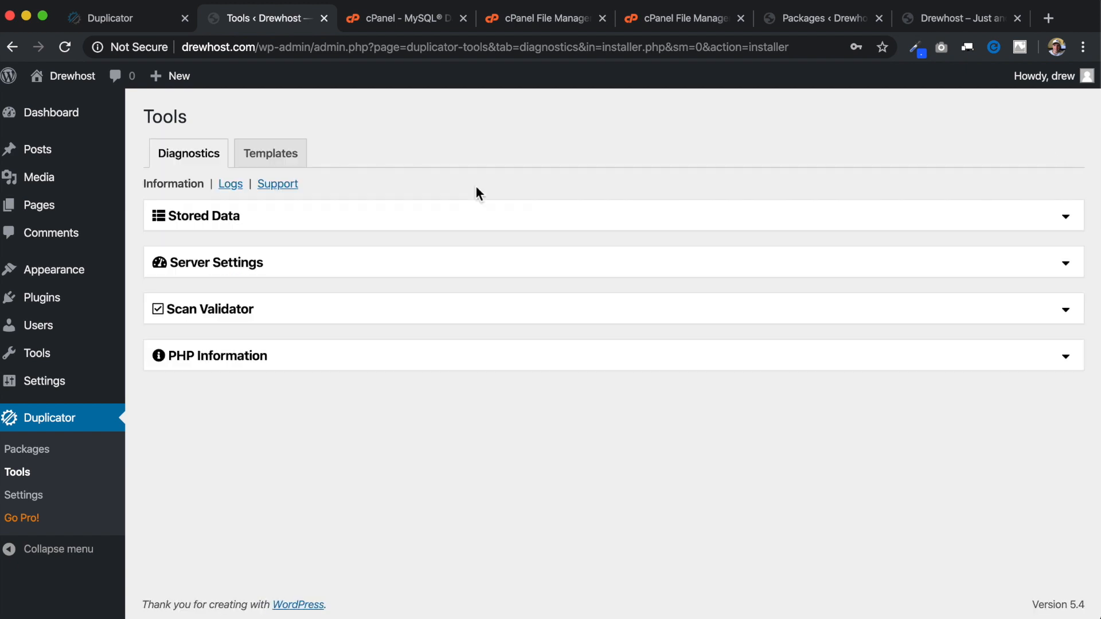
pyautogui.keyDown('super'); pyautogui.click(59, 79); pyautogui.keyUp('super')
pyautogui.click(349, 21)
pyautogui.click(58, 49)
# Confirm the live site shows Not Secure, then return to the Duplicator Tools page.
pyautogui.moveTo(351, 23); pyautogui.dragTo(253, 16)
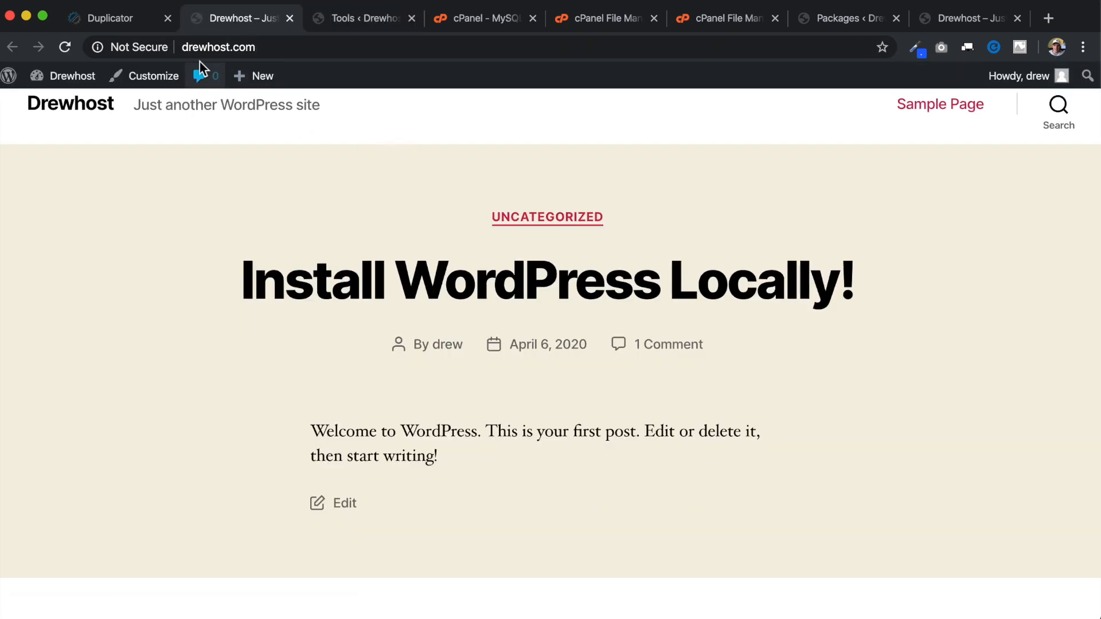
pyautogui.click(129, 47)
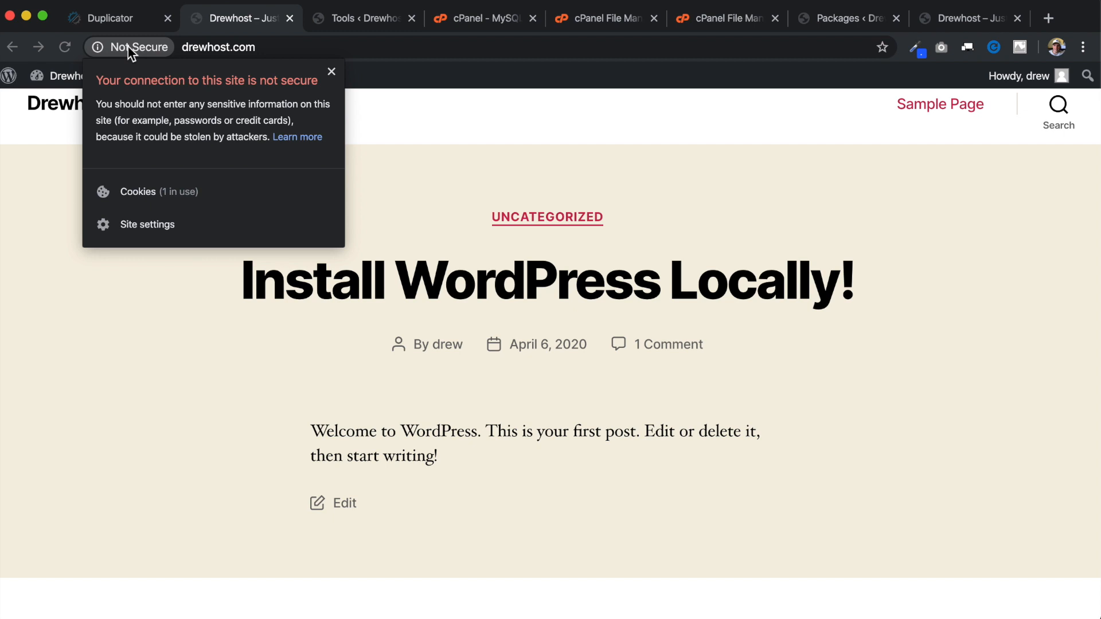
pyautogui.click(129, 47)
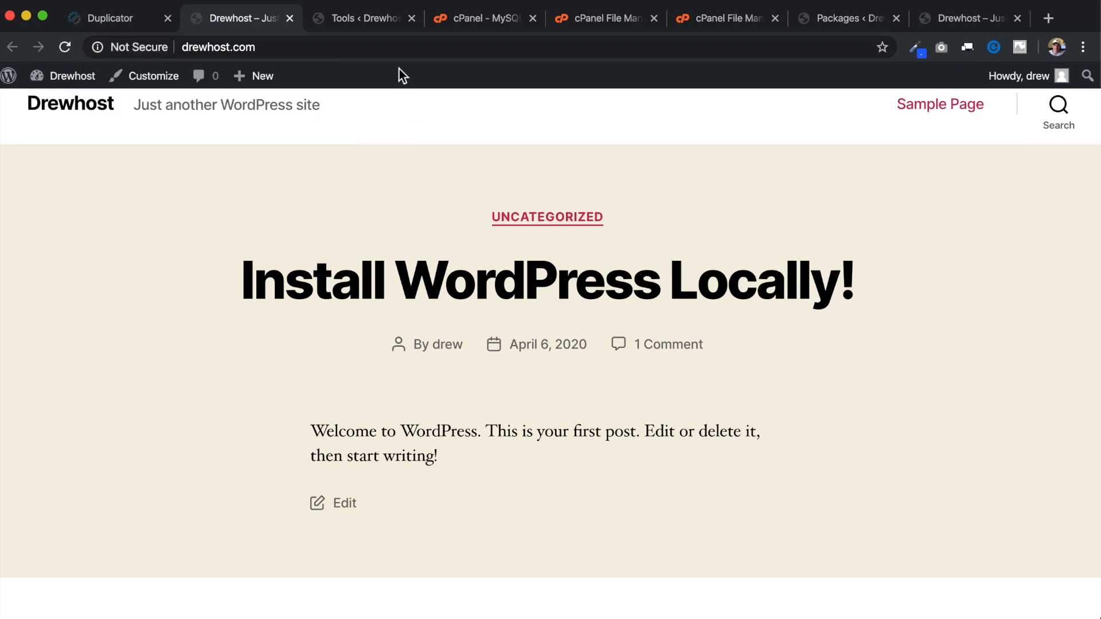
pyautogui.click(369, 23)
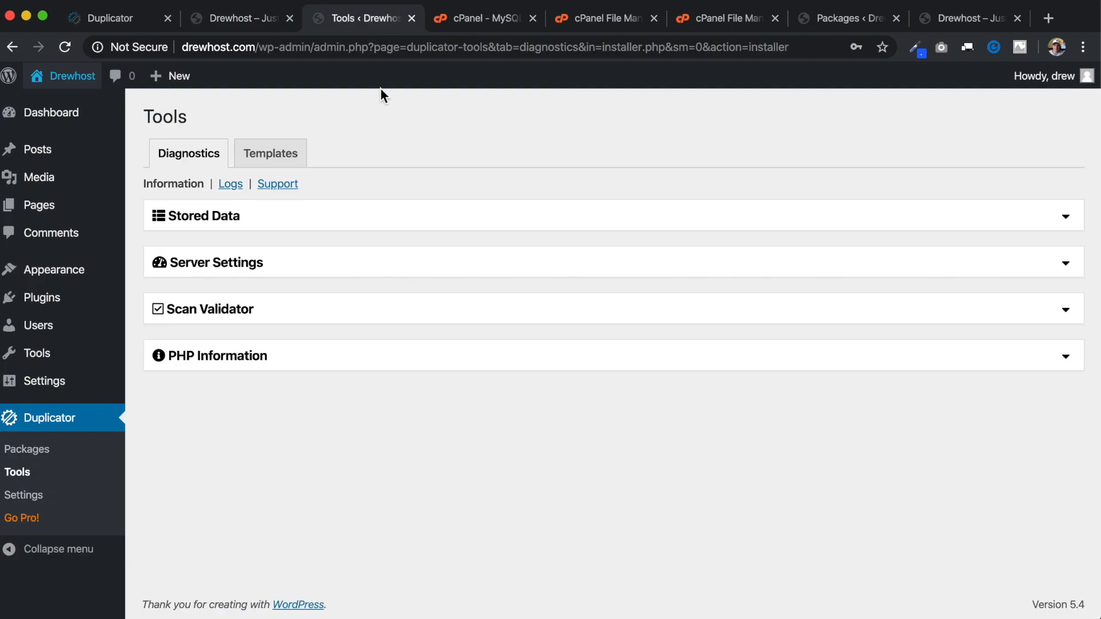
# Search the plugin directory for 'simple ssl' under Plugins > Add New.
pyautogui.click(64, 303)
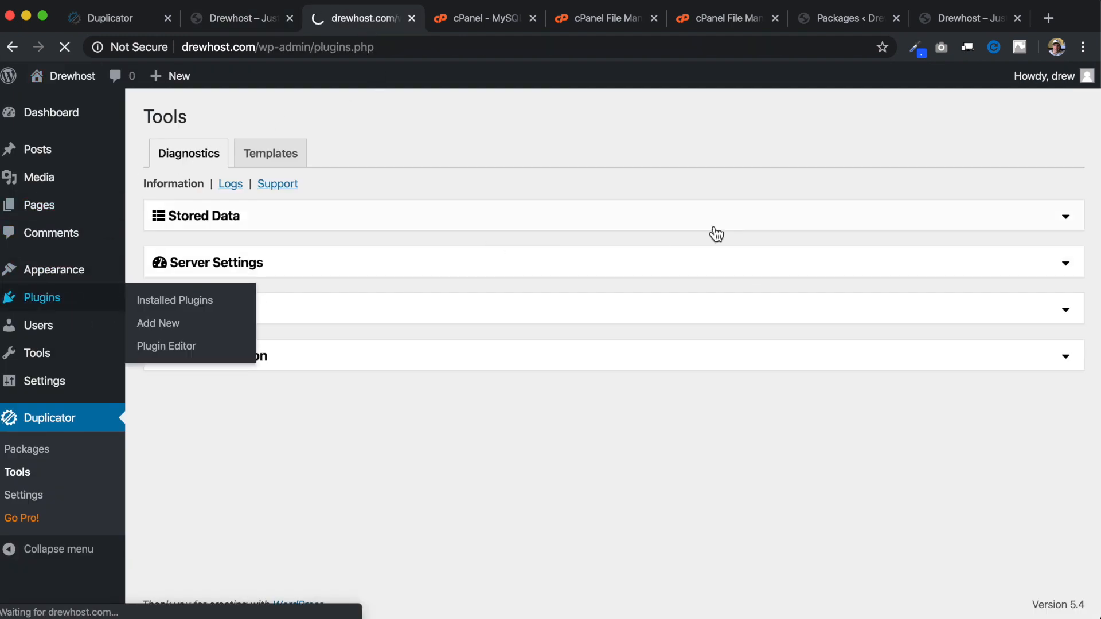
pyautogui.click(255, 119)
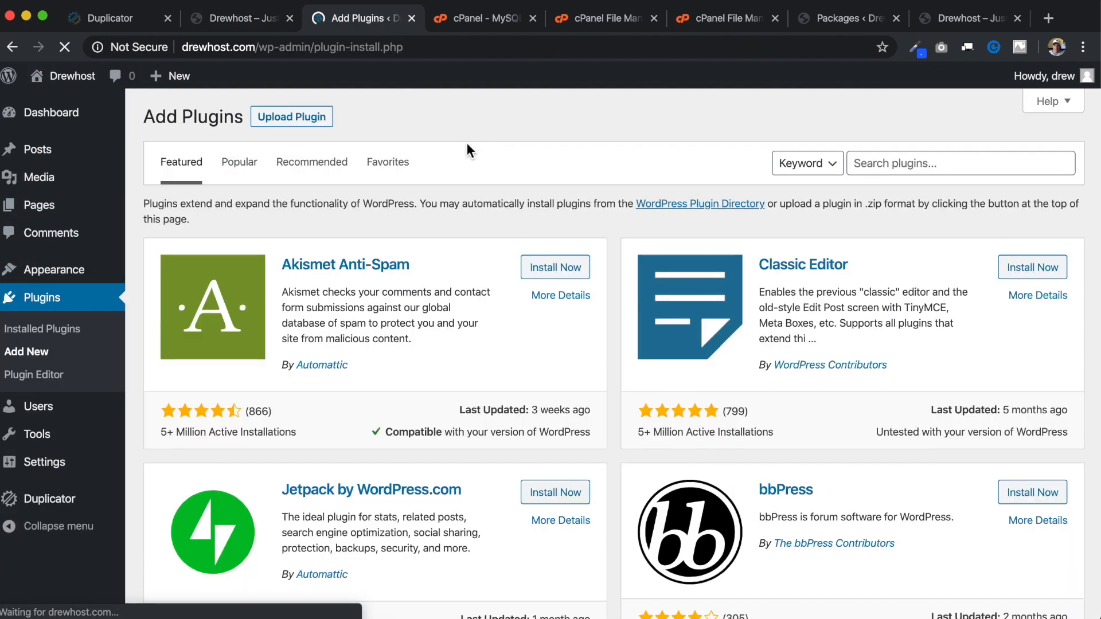
pyautogui.click(917, 163)
pyautogui.write('simple ssl')
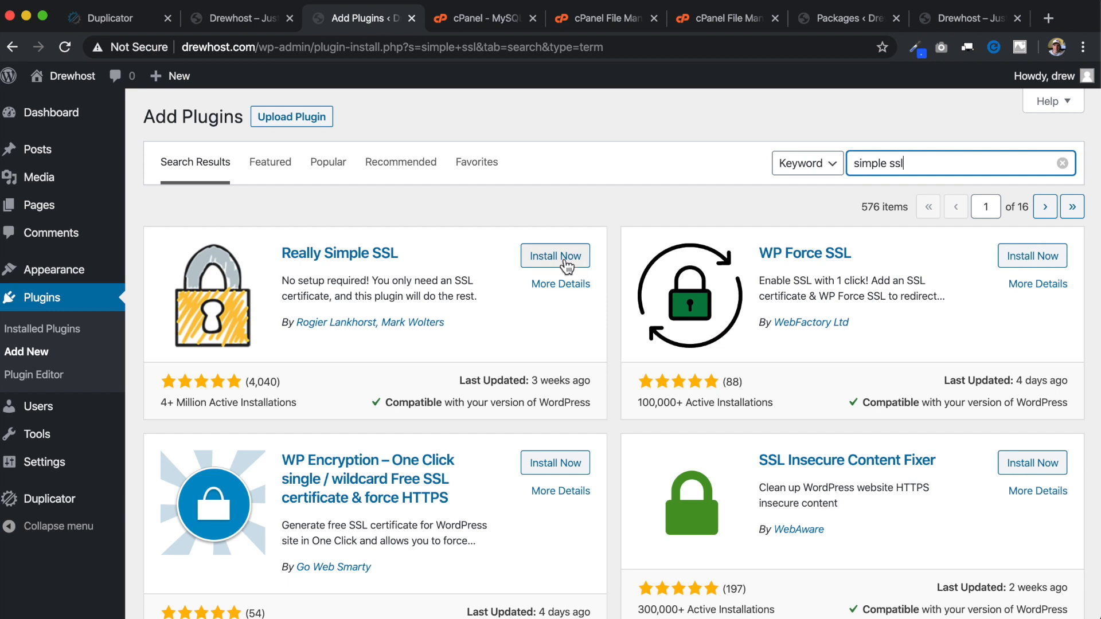
# Install and activate Really Simple SSL, then switch the site to SSL.
pyautogui.click(565, 260)
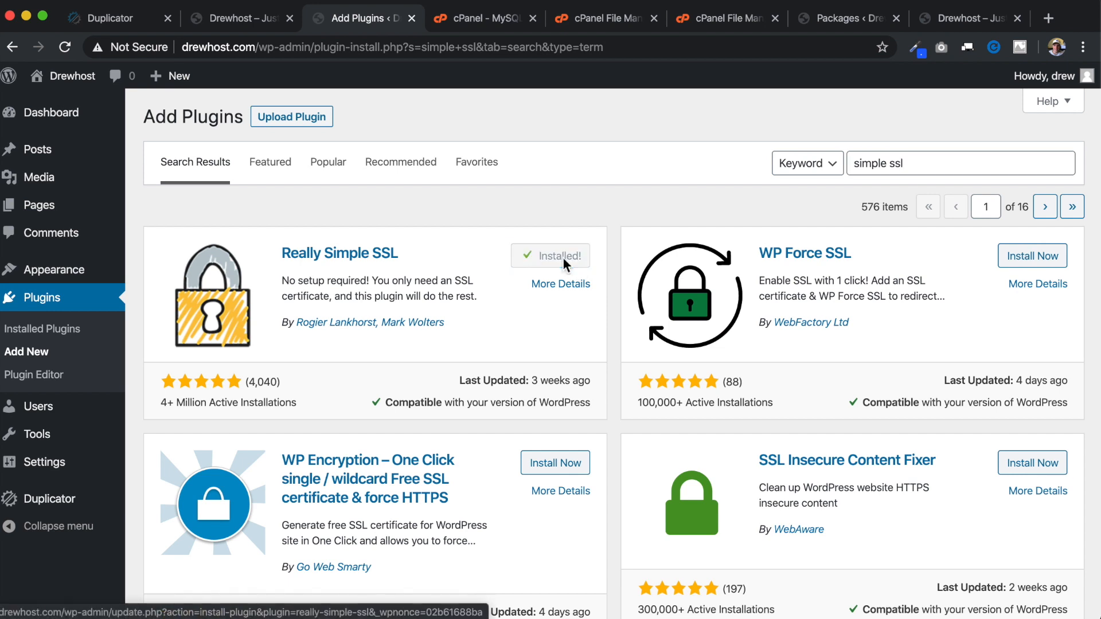
pyautogui.click(564, 261)
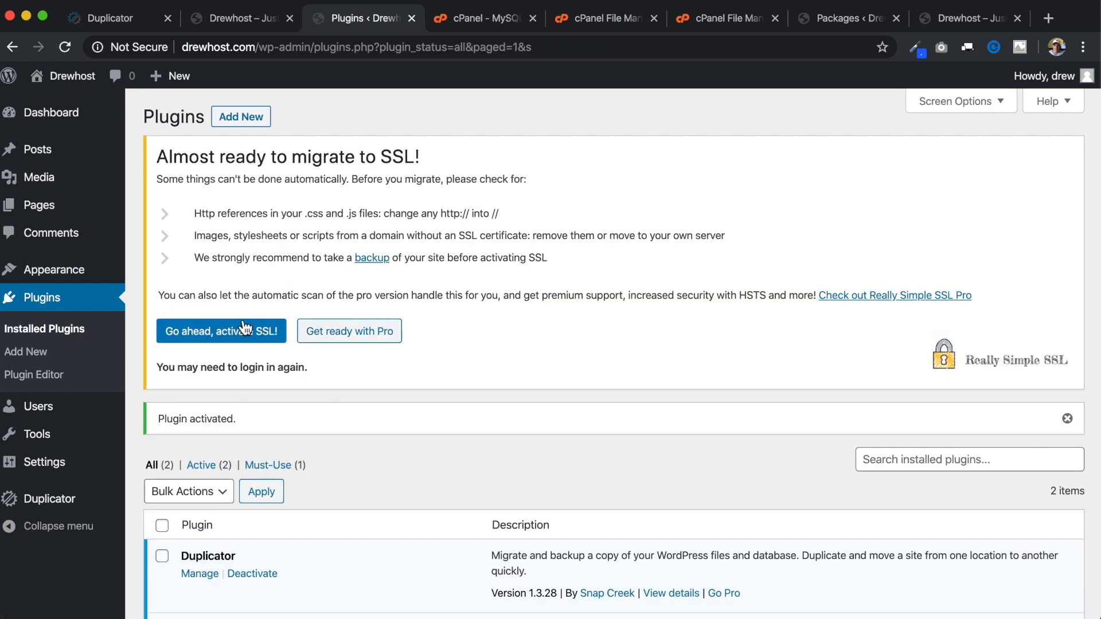
pyautogui.click(241, 332)
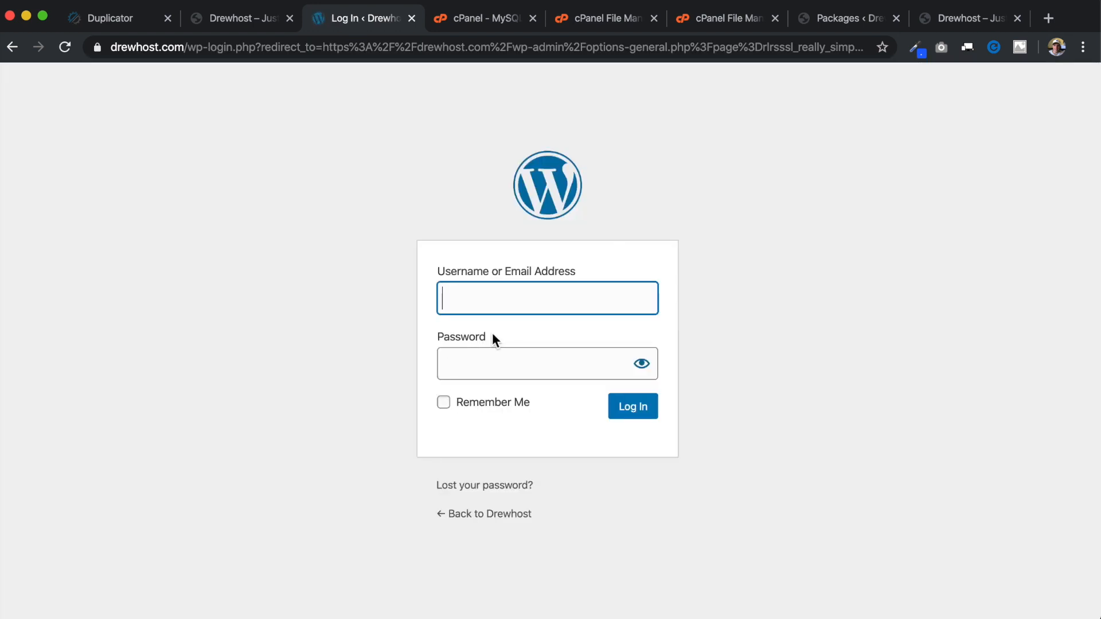
# Log back into WordPress admin with the account username and password.
pyautogui.write('drew')
pyautogui.click(476, 369)
pyautogui.write('••••')
pyautogui.click(625, 412)
# Reload the Drewhost homepage and verify it now loads over a secure HTTPS connection.
pyautogui.click(232, 25)
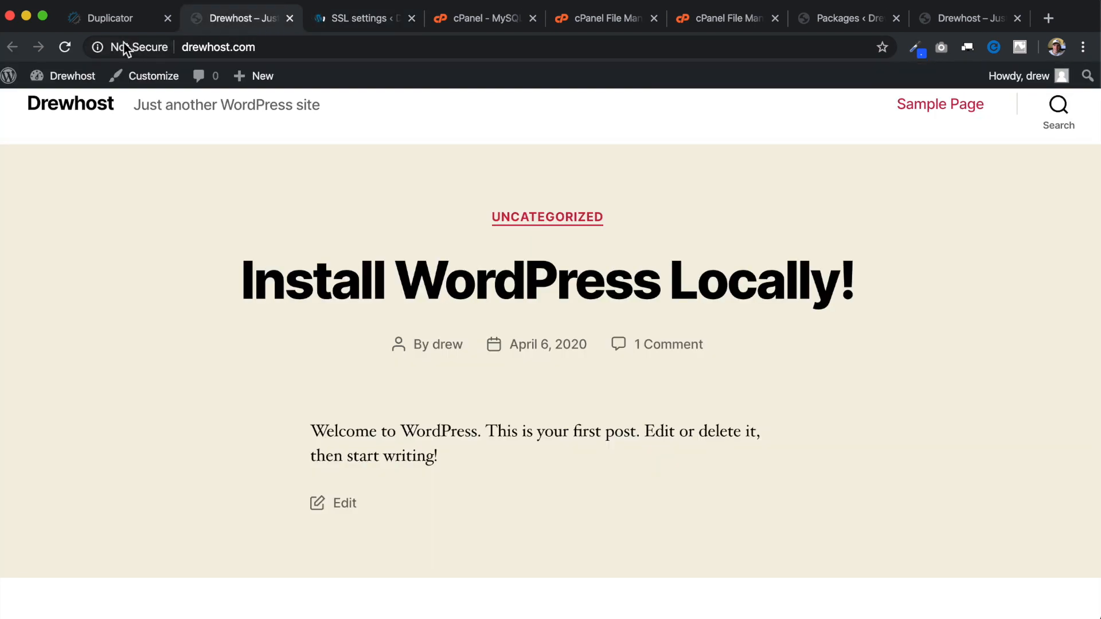
pyautogui.click(65, 47)
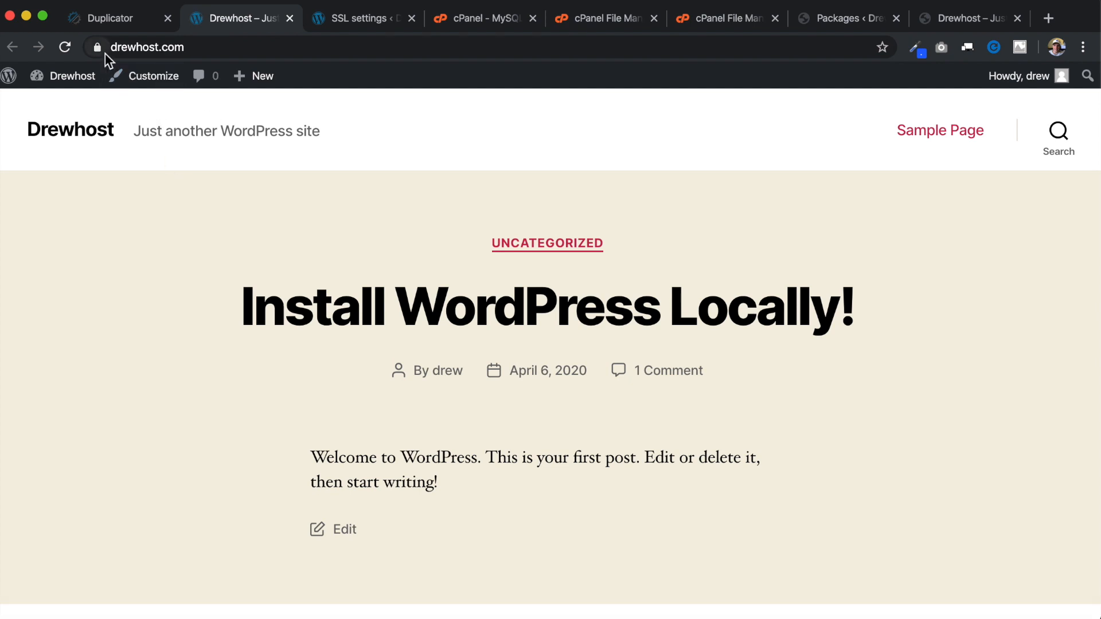
pyautogui.click(98, 49)
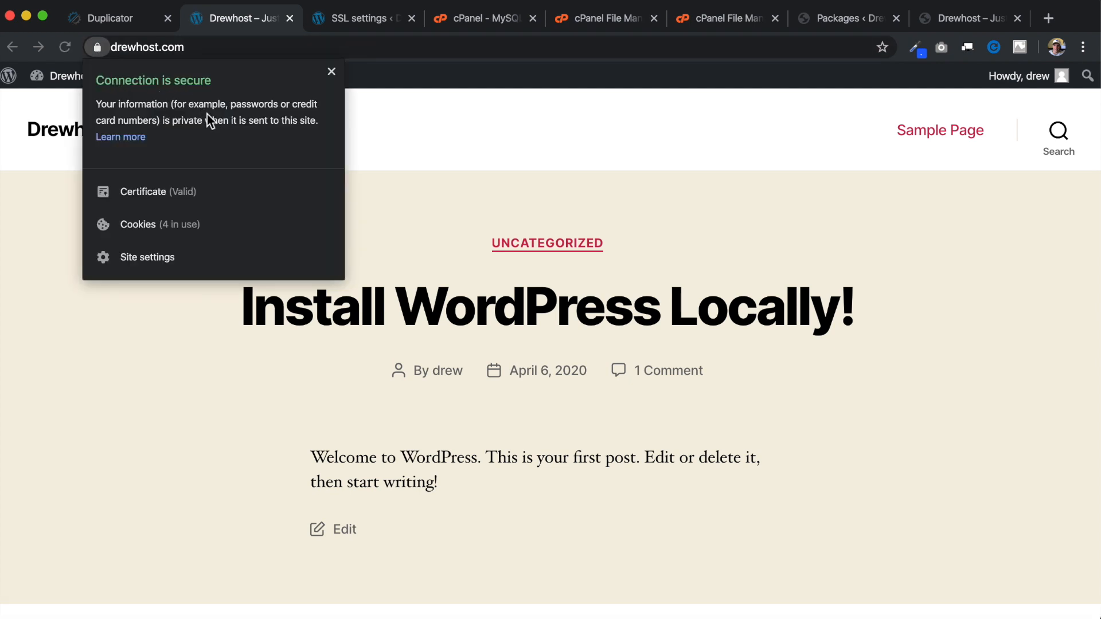
pyautogui.click(331, 71)
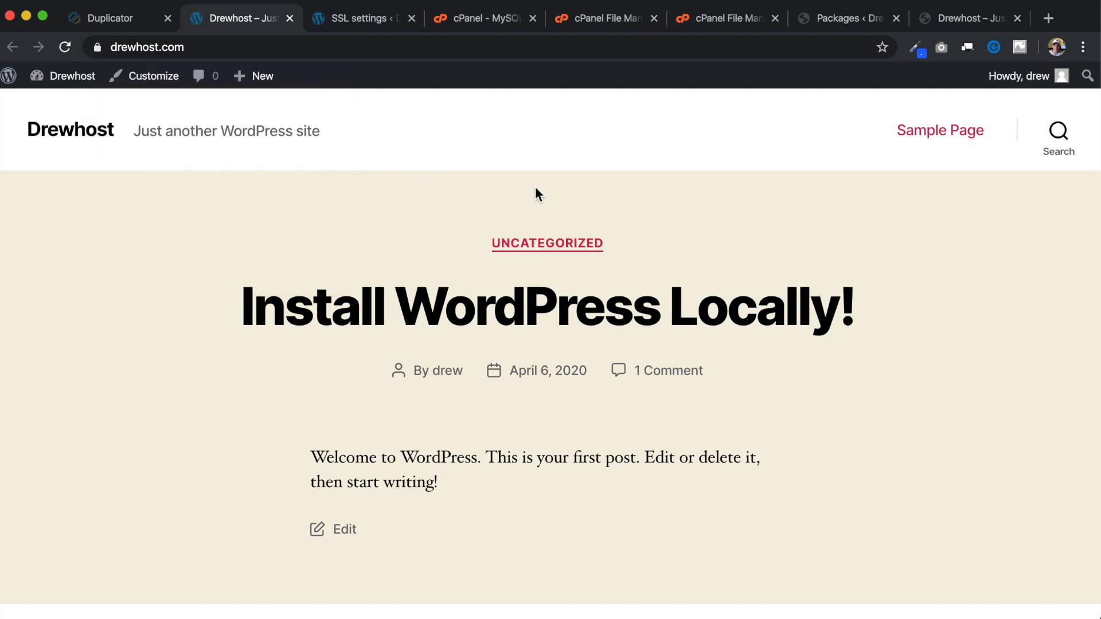